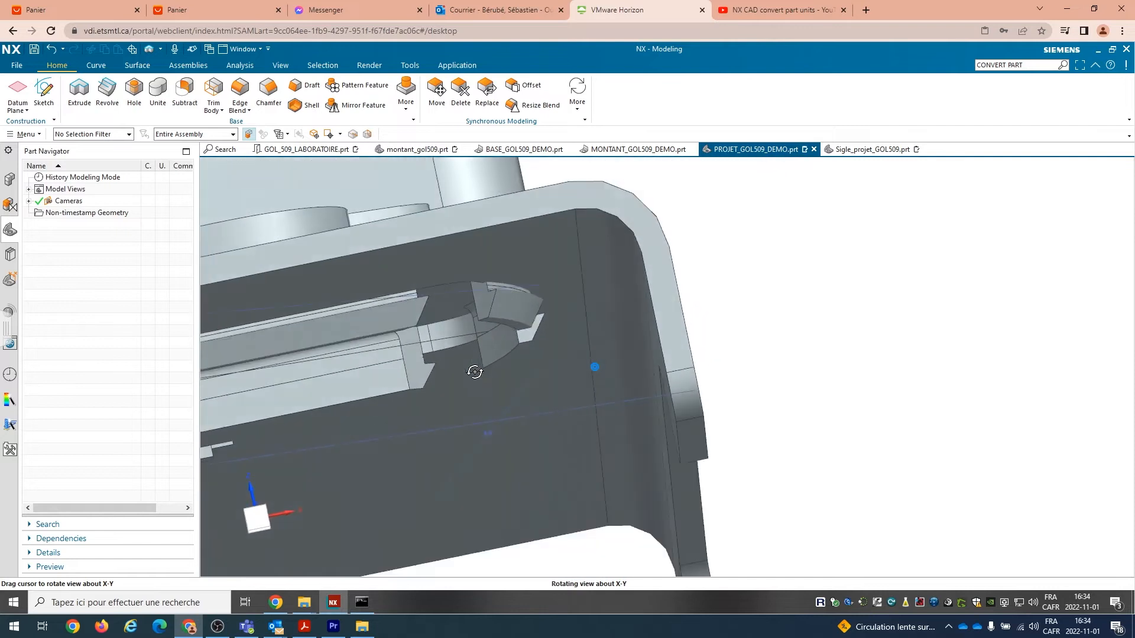
# - In the Sigle_projet_GOL509 part, delete the features from Sketch (8) through Extrude (19)
pyautogui.scroll(-3, 508, 367)
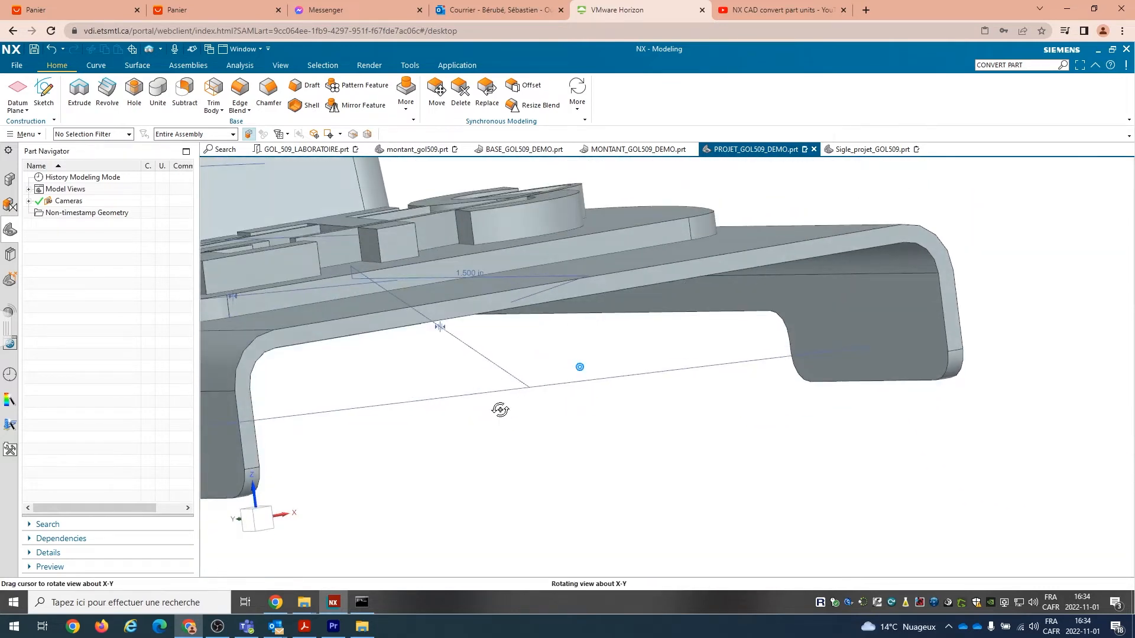
pyautogui.scroll(4, 500, 409)
pyautogui.scroll(-6, 500, 408)
pyautogui.click(861, 150)
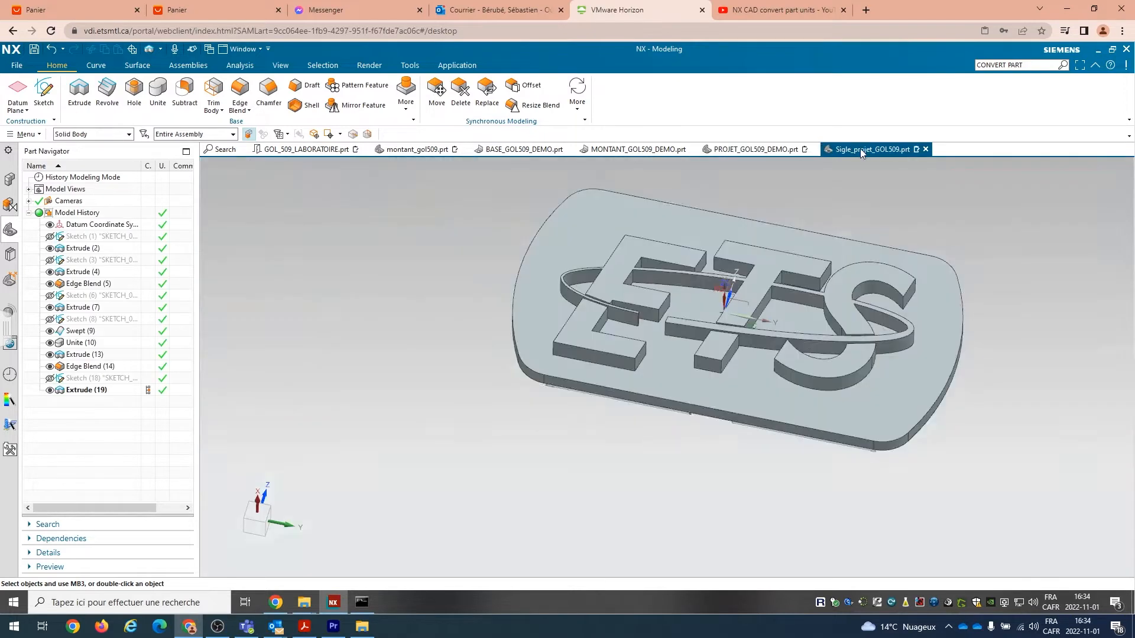
pyautogui.click(83, 319)
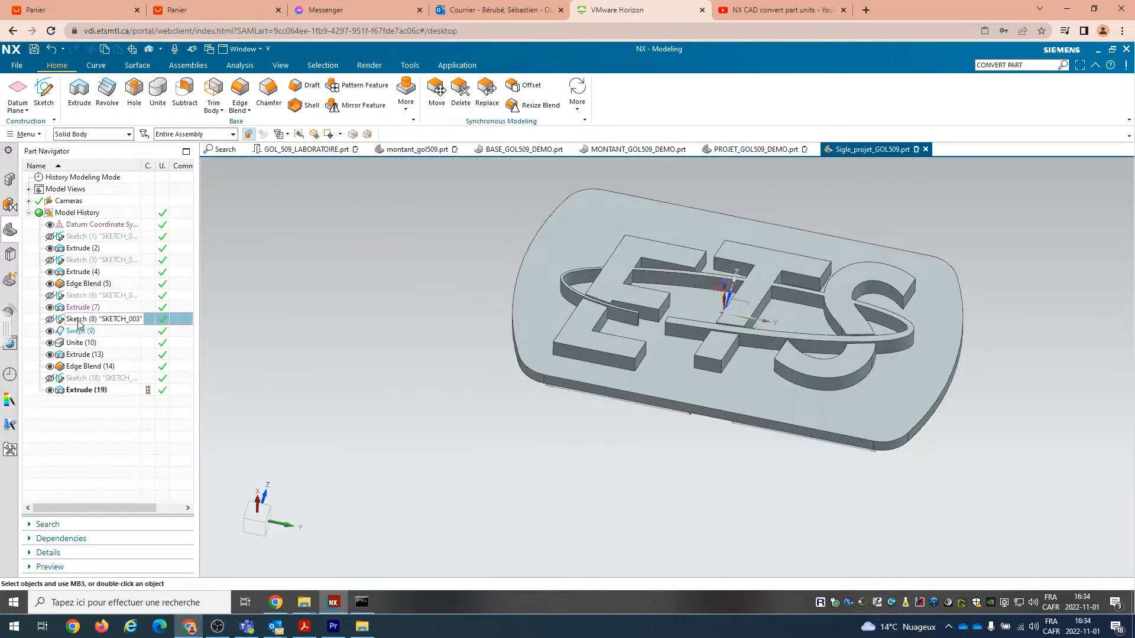
pyautogui.keyDown('shift'); pyautogui.click(89, 391); pyautogui.keyUp('shift')
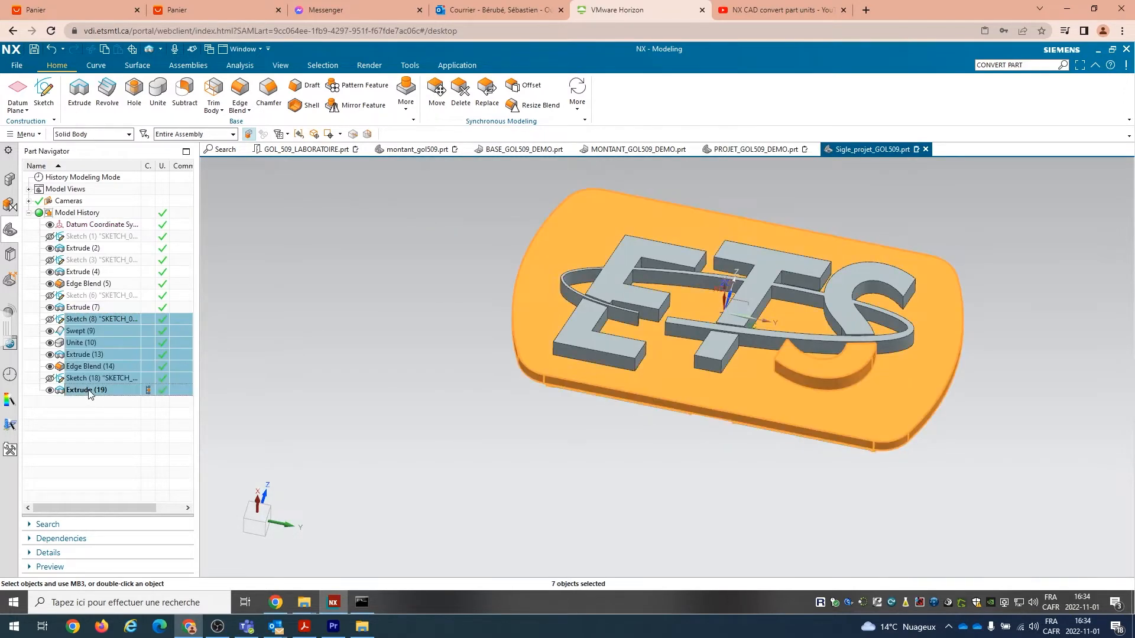
pyautogui.press('Delete')
# - Try to create a sketch on the Top datum plane and dismiss the error messages
pyautogui.moveTo(431, 386); pyautogui.dragTo(696, 223, button='middle')
pyautogui.moveTo(529, 411)
pyautogui.mouseDown(button='middle')
pyautogui.moveTo(524, 385)
pyautogui.moveTo(519, 425)
pyautogui.moveTo(523, 414)
pyautogui.mouseUp(button='middle')
pyautogui.click(44, 92)
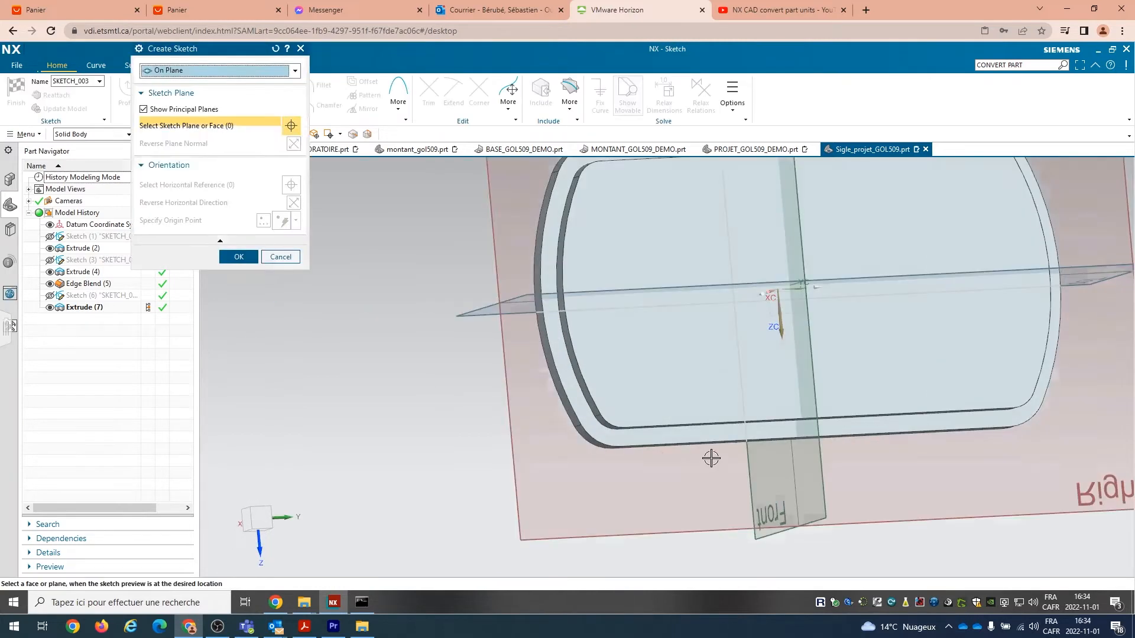
pyautogui.moveTo(691, 501)
pyautogui.mouseDown(button='middle')
pyautogui.moveTo(679, 436)
pyautogui.moveTo(714, 466)
pyautogui.mouseUp(button='middle')
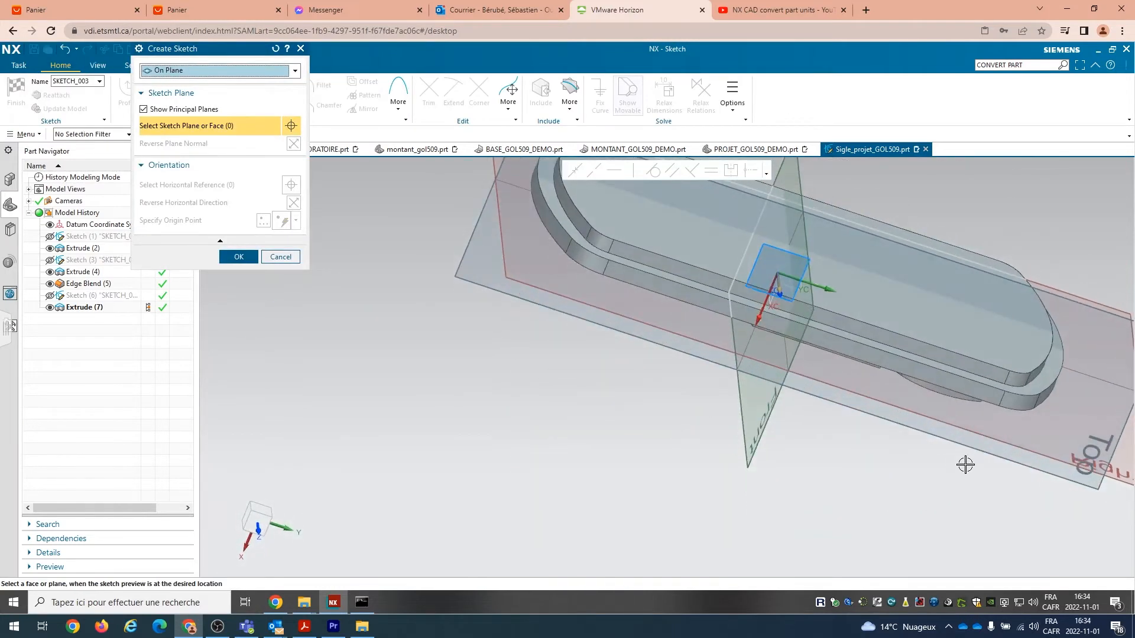
pyautogui.click(970, 448)
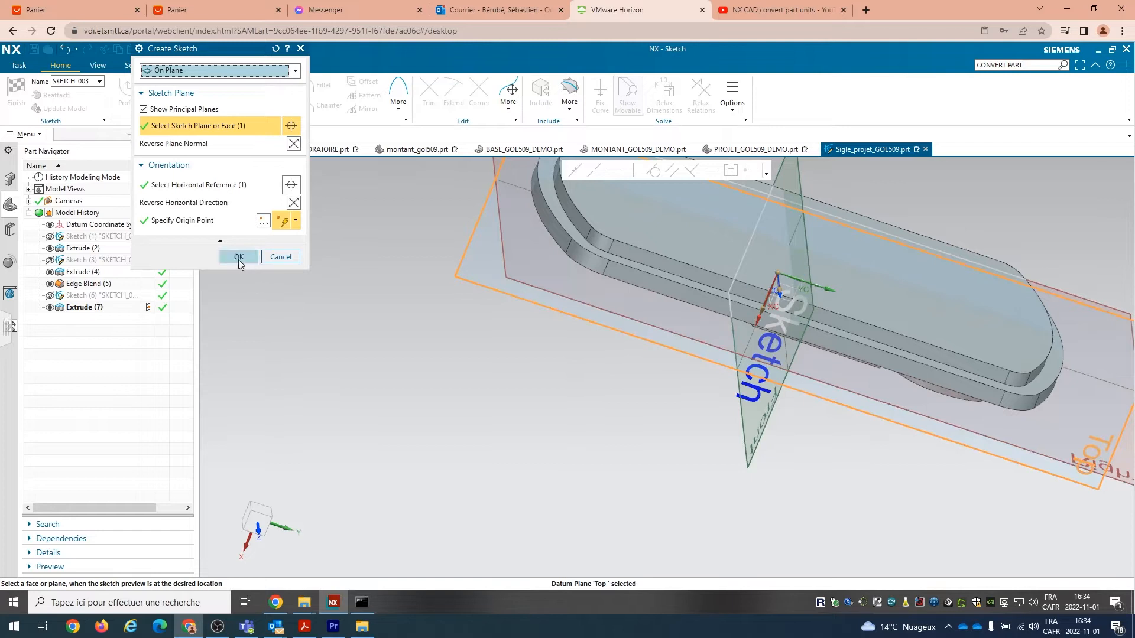
pyautogui.click(238, 258)
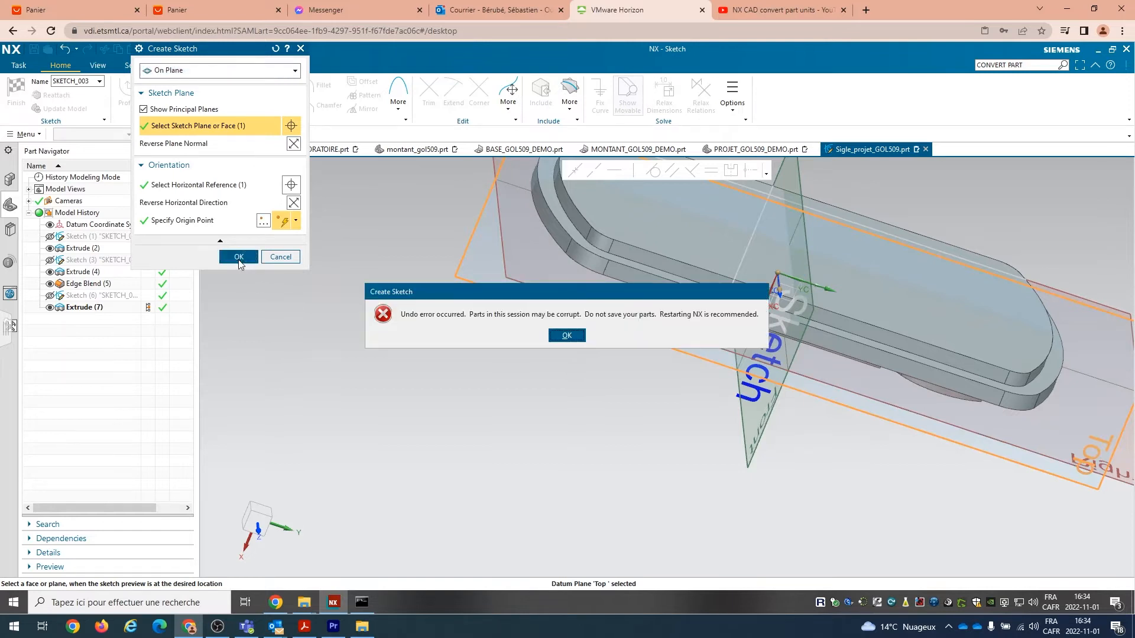
pyautogui.click(566, 336)
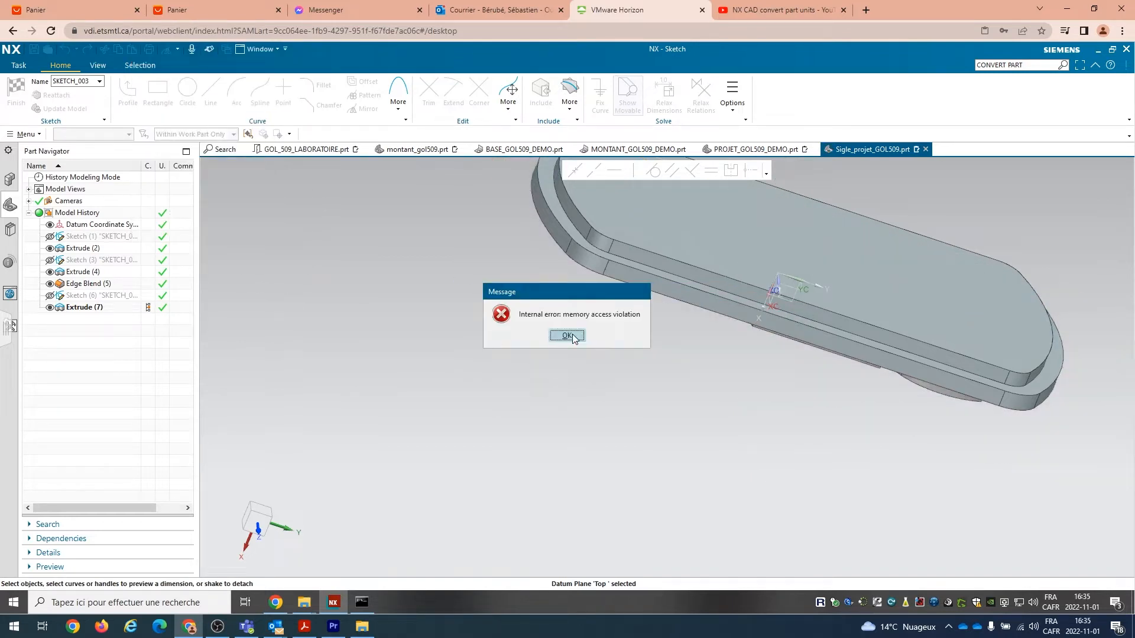
pyautogui.click(572, 334)
# - Create a new sketch on the Top datum plane of the logo part
pyautogui.scroll(3, 546, 390)
pyautogui.scroll(-6, 464, 430)
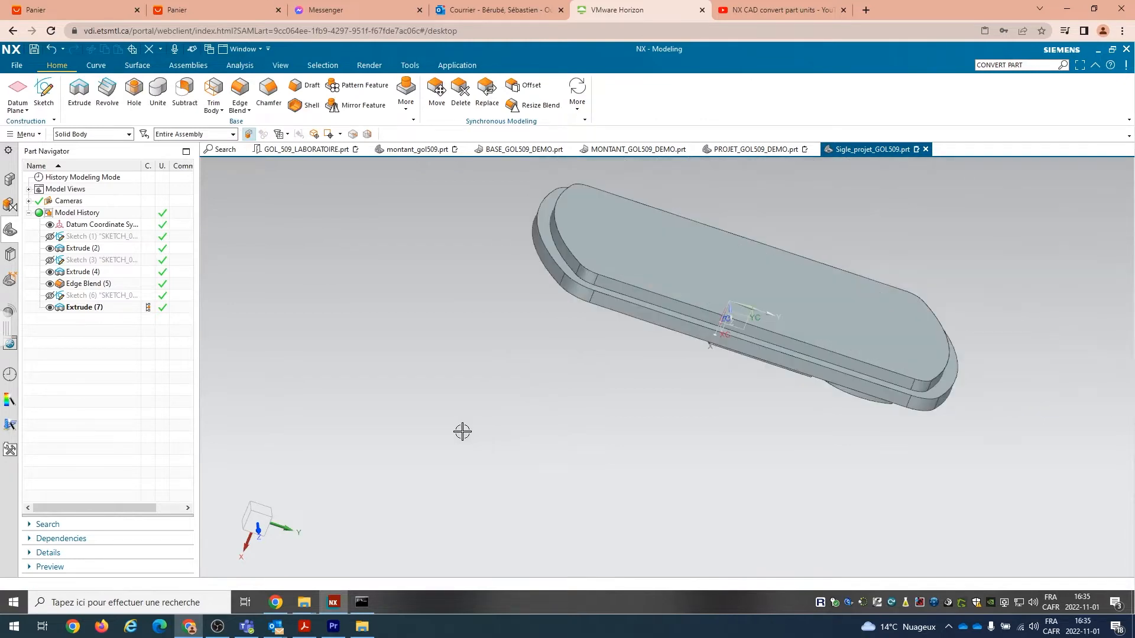
pyautogui.moveTo(528, 417)
pyautogui.mouseDown(button='middle')
pyautogui.moveTo(526, 395)
pyautogui.moveTo(512, 402)
pyautogui.mouseUp(button='middle')
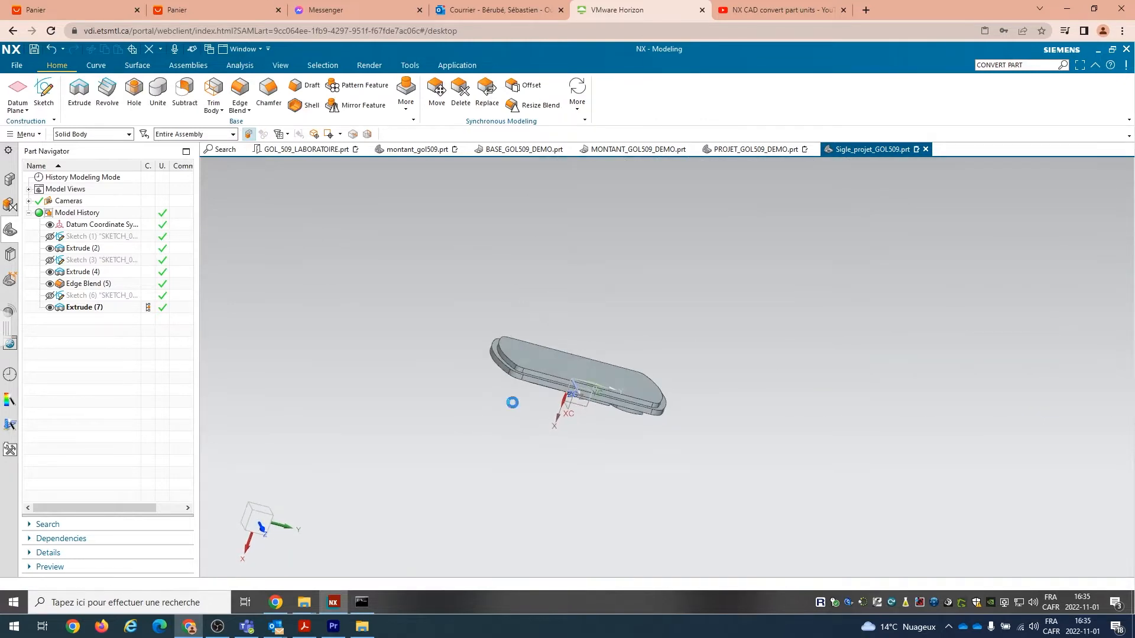
pyautogui.click(57, 90)
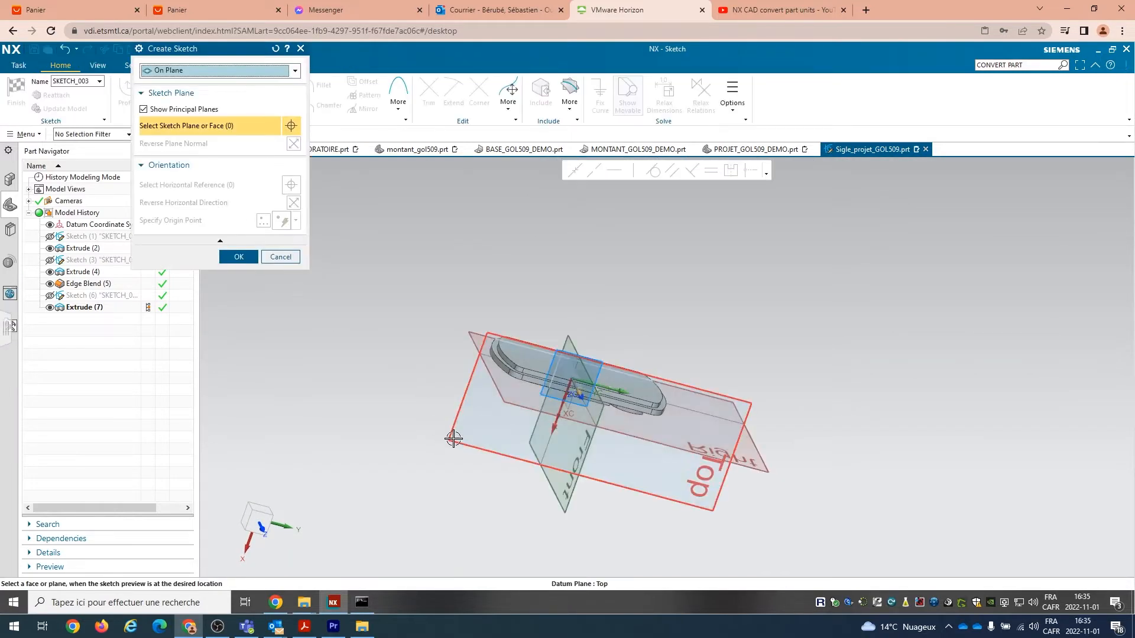
pyautogui.click(449, 445)
pyautogui.click(239, 256)
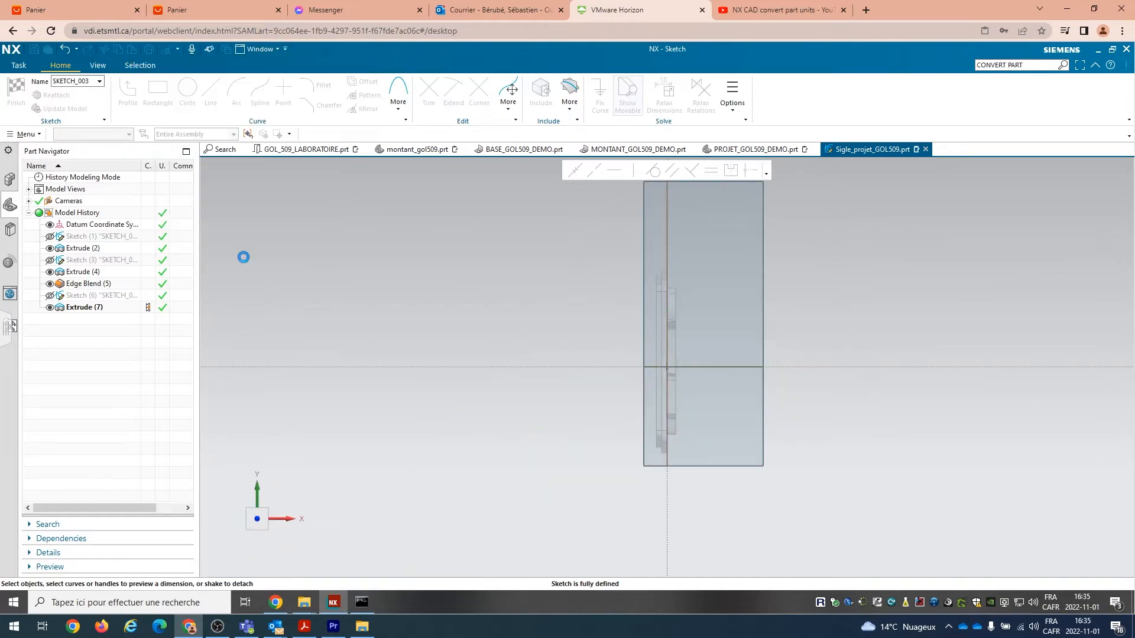
# - Project the short outer vertical edge at the upper end of the plate's back layer into the sketch
pyautogui.scroll(3, 593, 482)
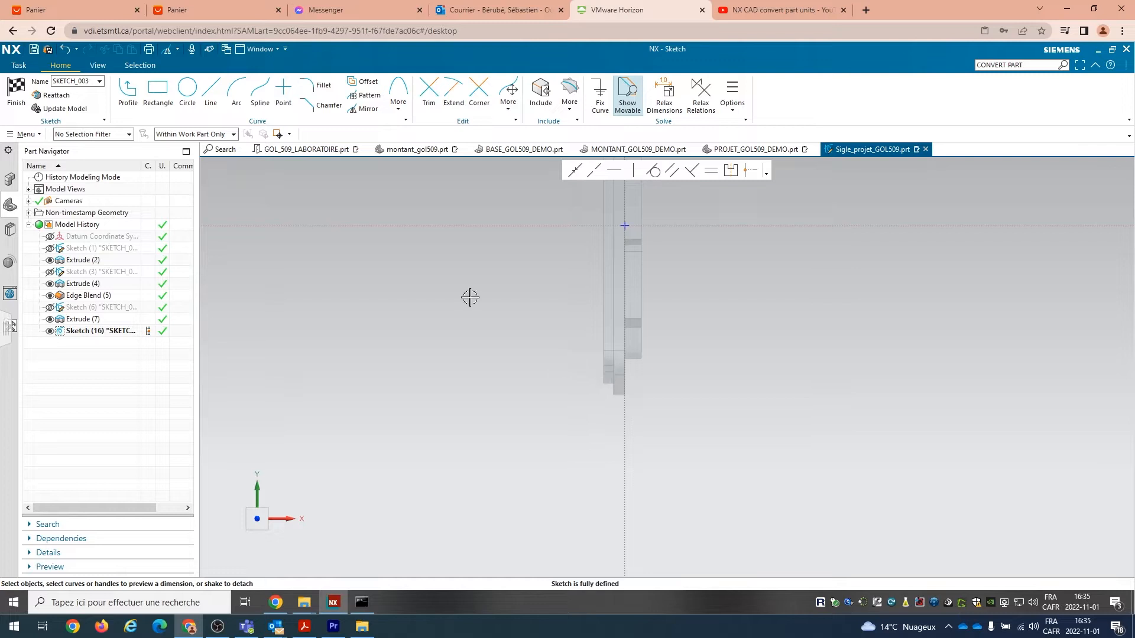
pyautogui.scroll(2, 591, 390)
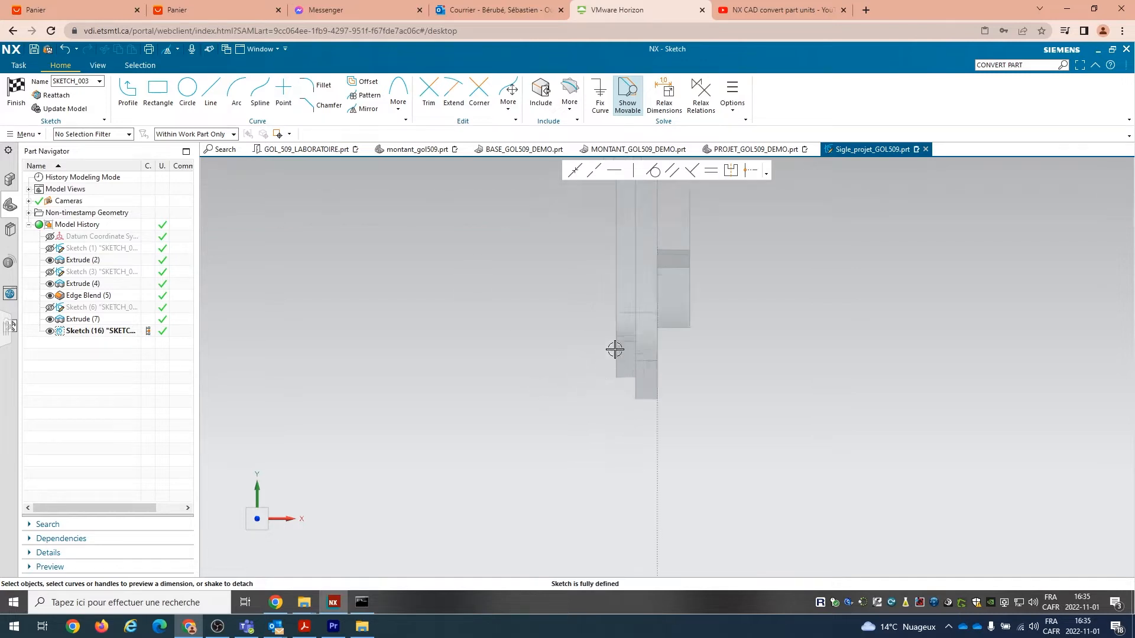
pyautogui.scroll(-5, 572, 491)
pyautogui.scroll(5, 556, 337)
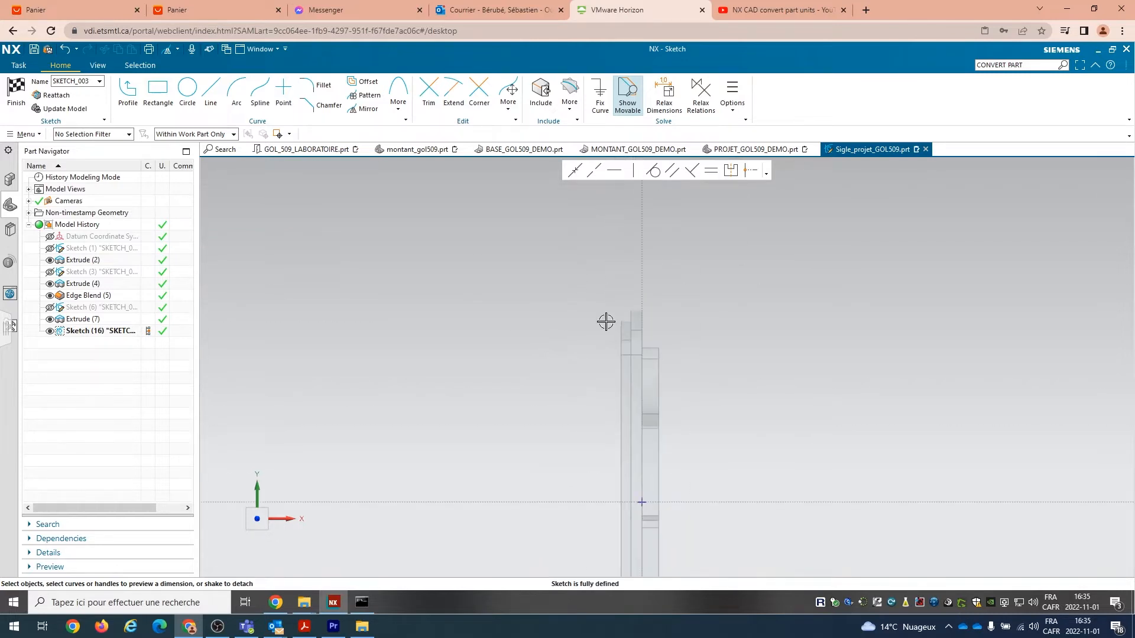
pyautogui.click(627, 328)
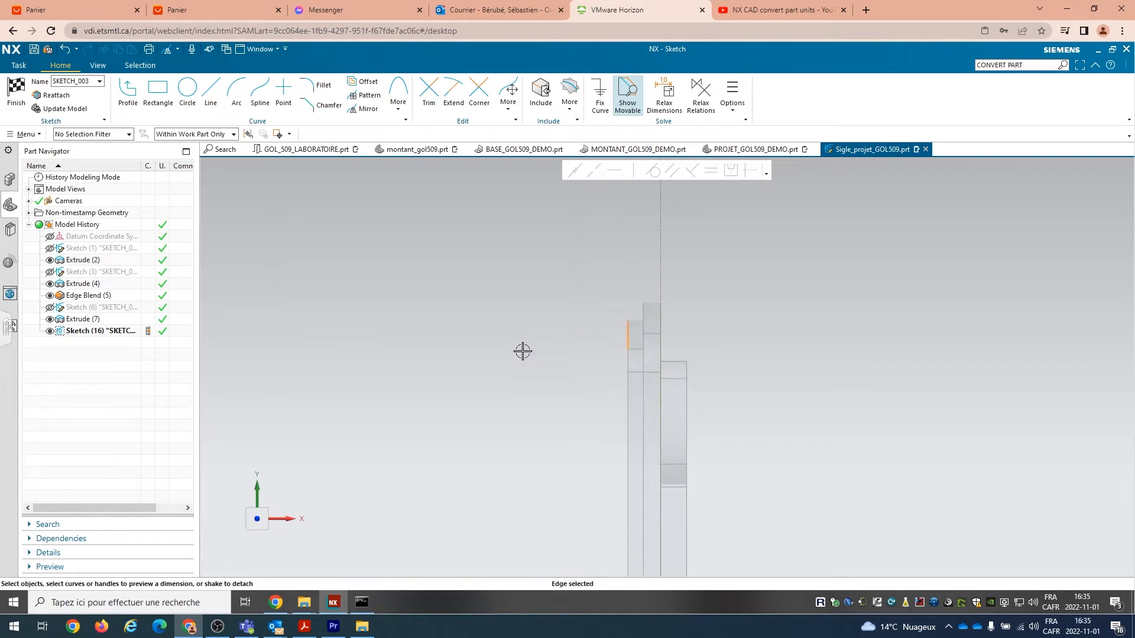
pyautogui.click(571, 110)
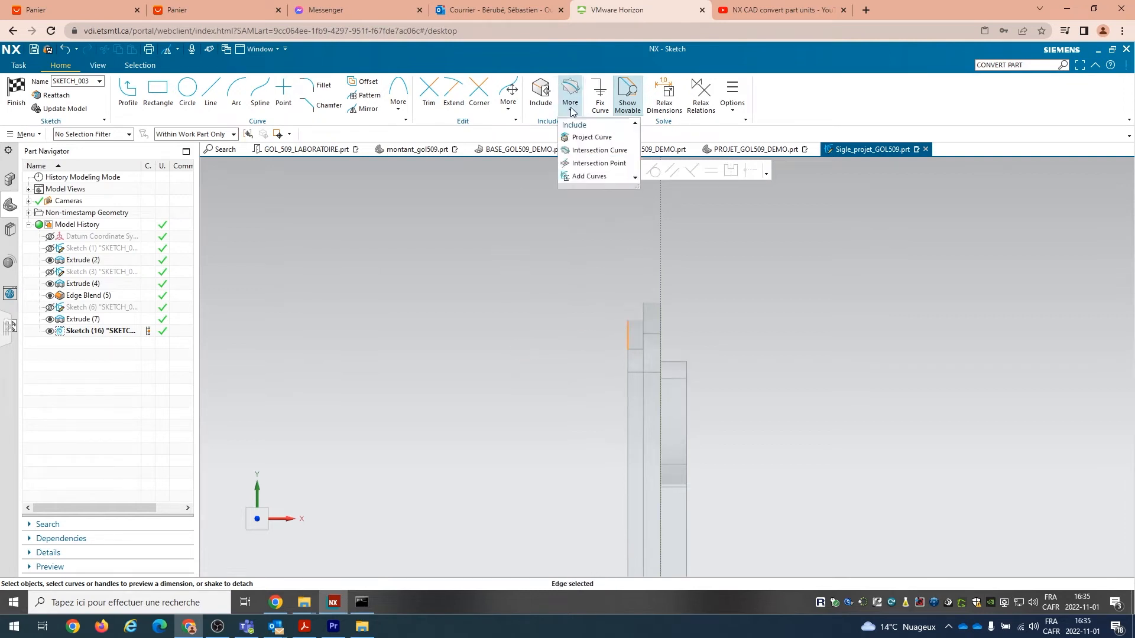
pyautogui.click(588, 137)
pyautogui.click(197, 138)
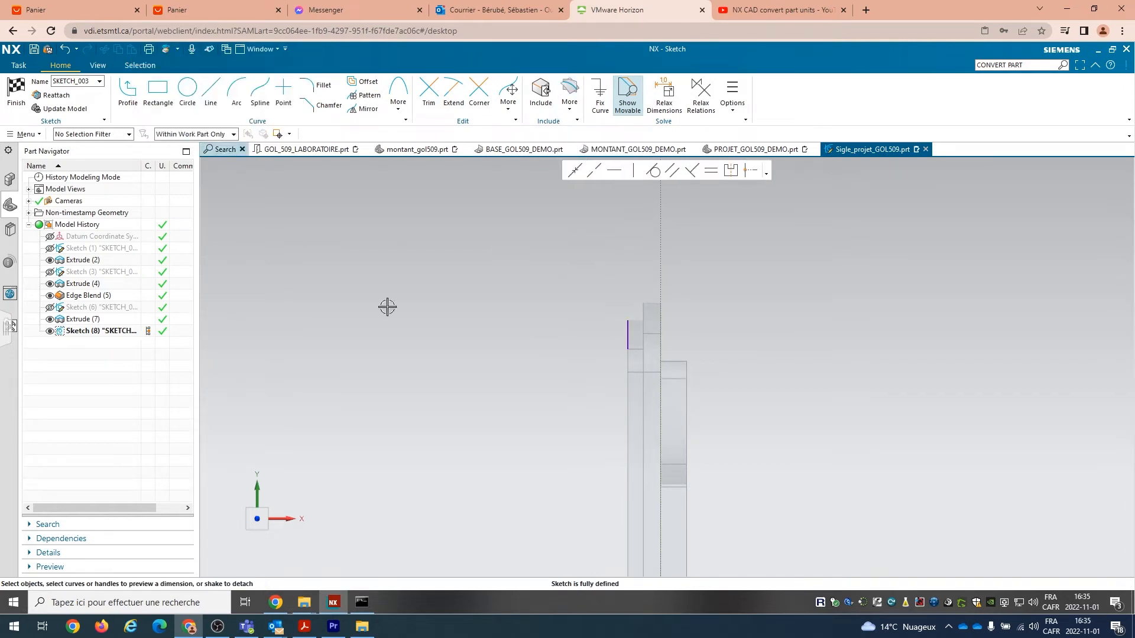
# - Convert the projected edge line to a reference line
pyautogui.scroll(3, 577, 371)
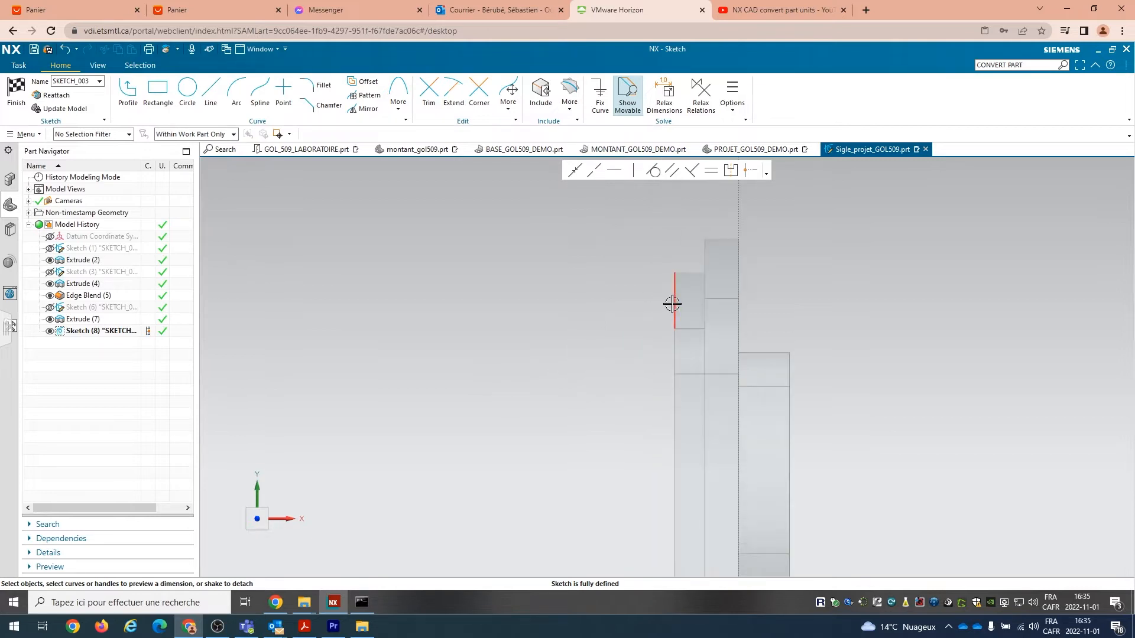
pyautogui.click(568, 111)
pyautogui.click(676, 306)
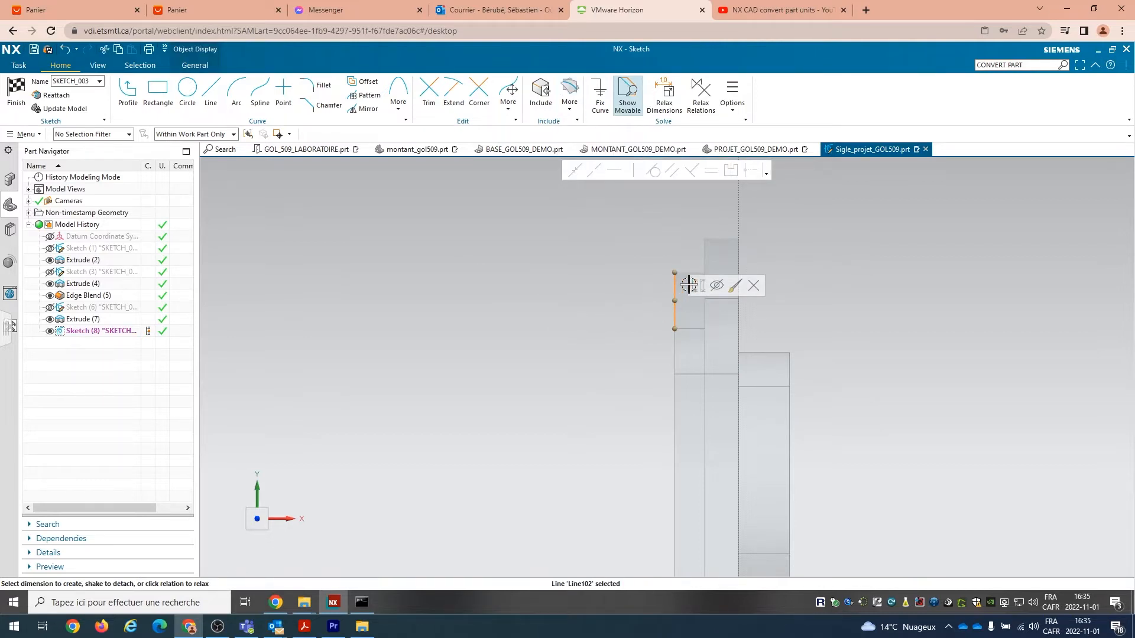
pyautogui.click(692, 286)
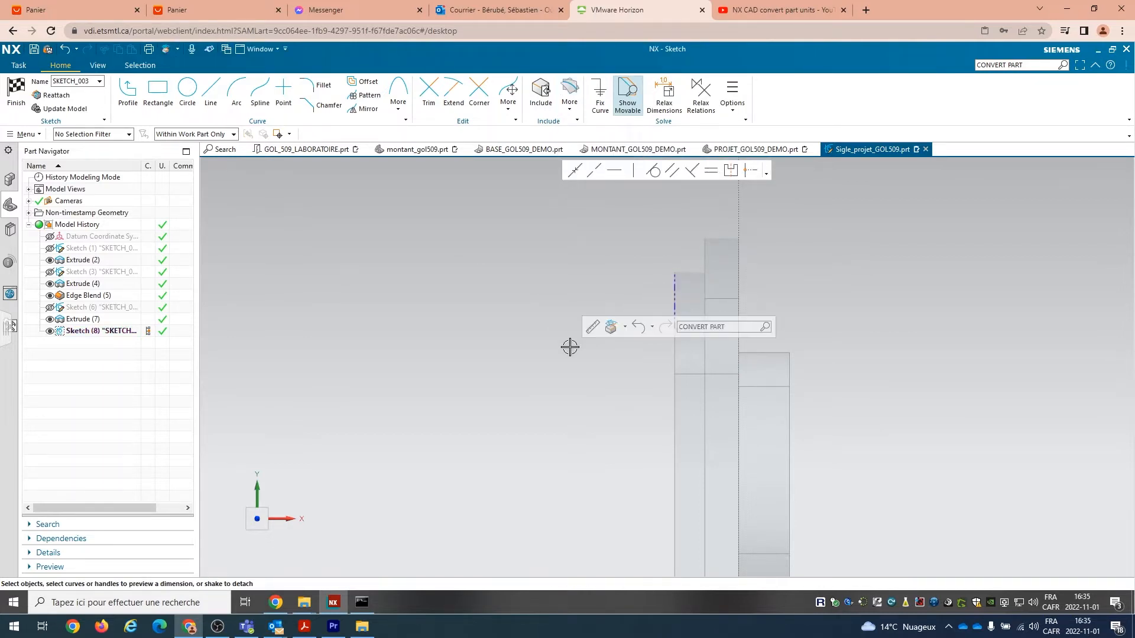
# - Start a profile at the reference line's upper endpoint with a 0.015 horizontal line pointing away from the plate
pyautogui.click(127, 93)
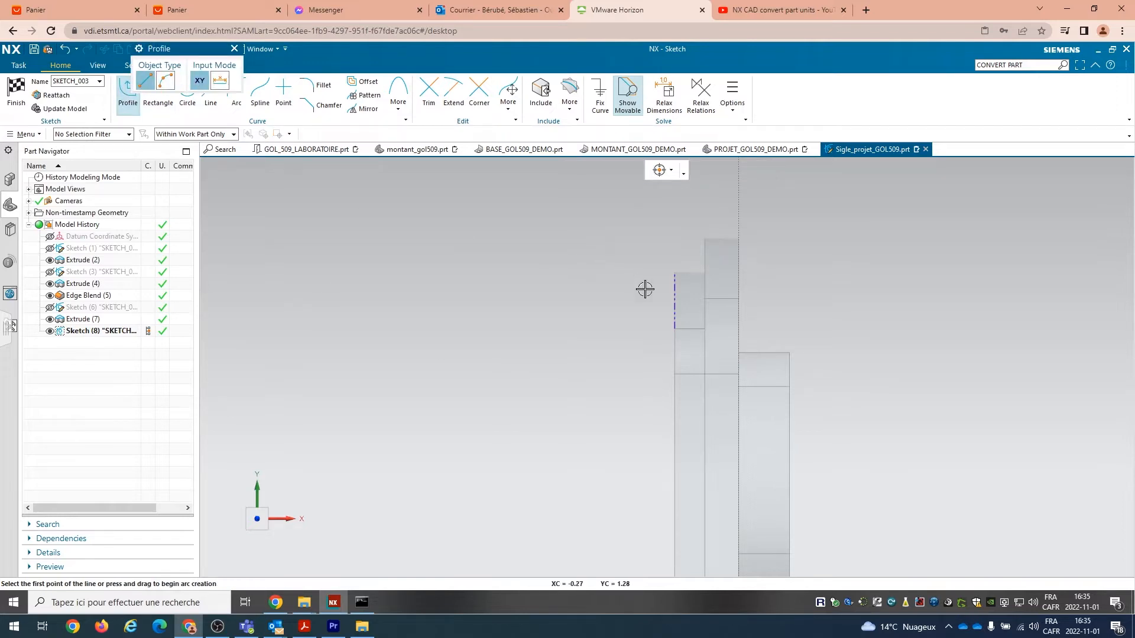
pyautogui.scroll(4, 644, 289)
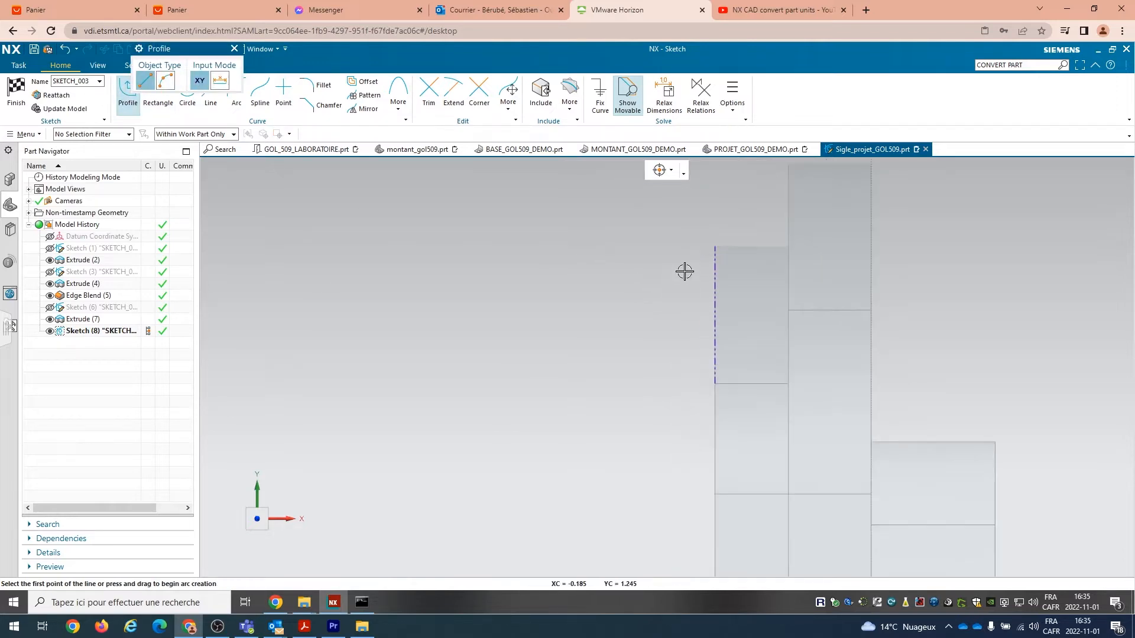
pyautogui.click(715, 245)
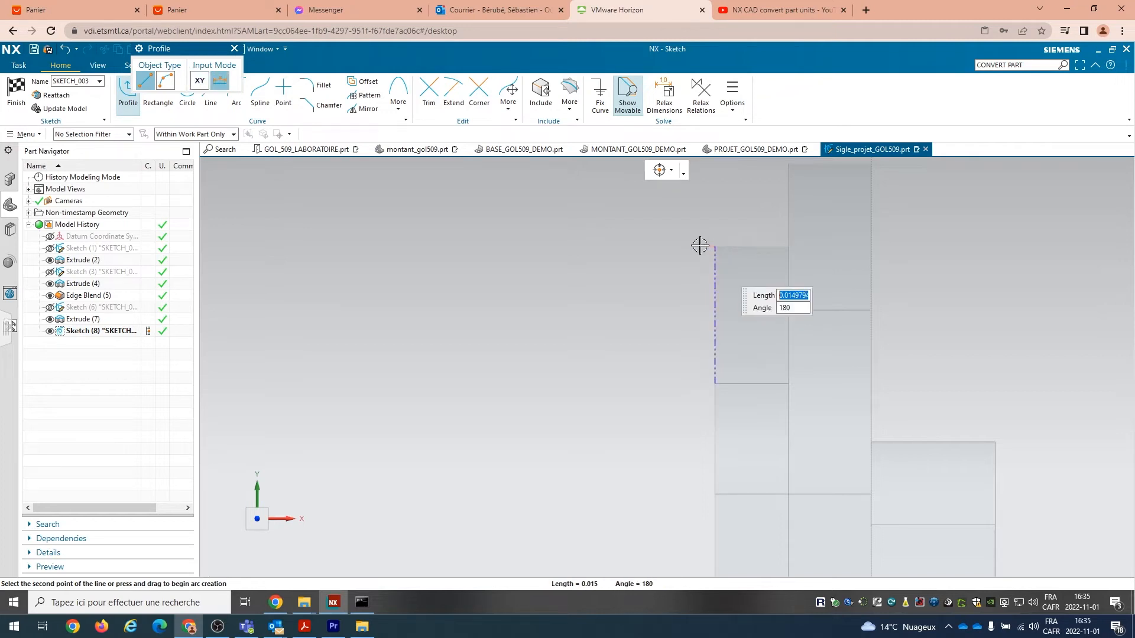
pyautogui.write('.015')
pyautogui.press('Tab')
pyautogui.press('Return')
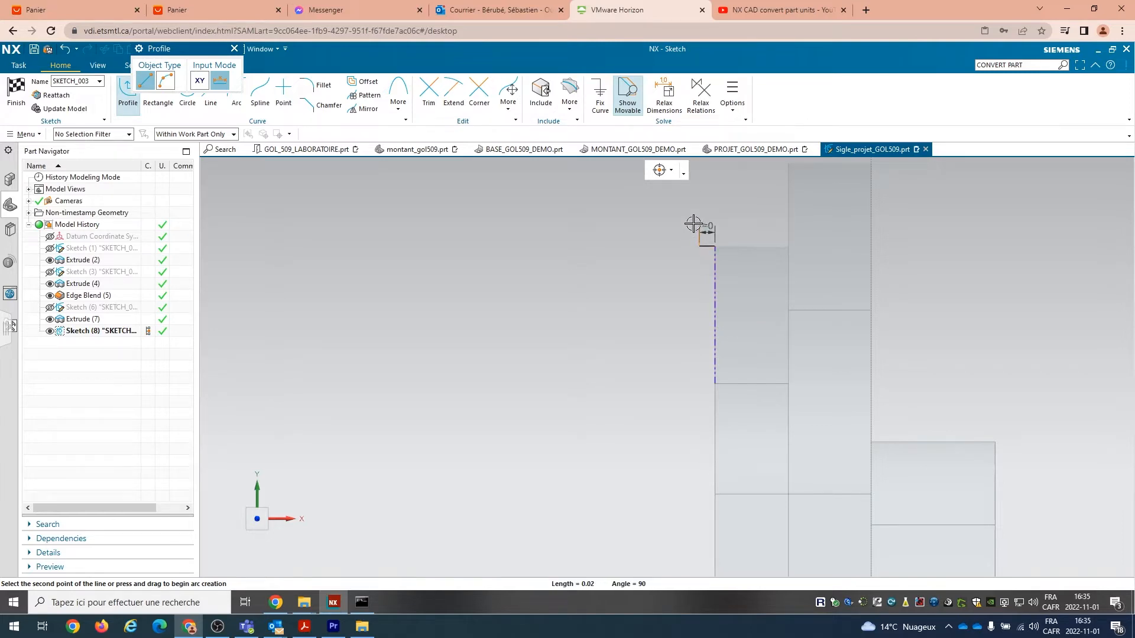
# - Complete the hook-shaped profile with an about 0.02 vertical, a downward slanted line, an about 0.015 vertical and a horizontal line back to the reference line
pyautogui.click(699, 225)
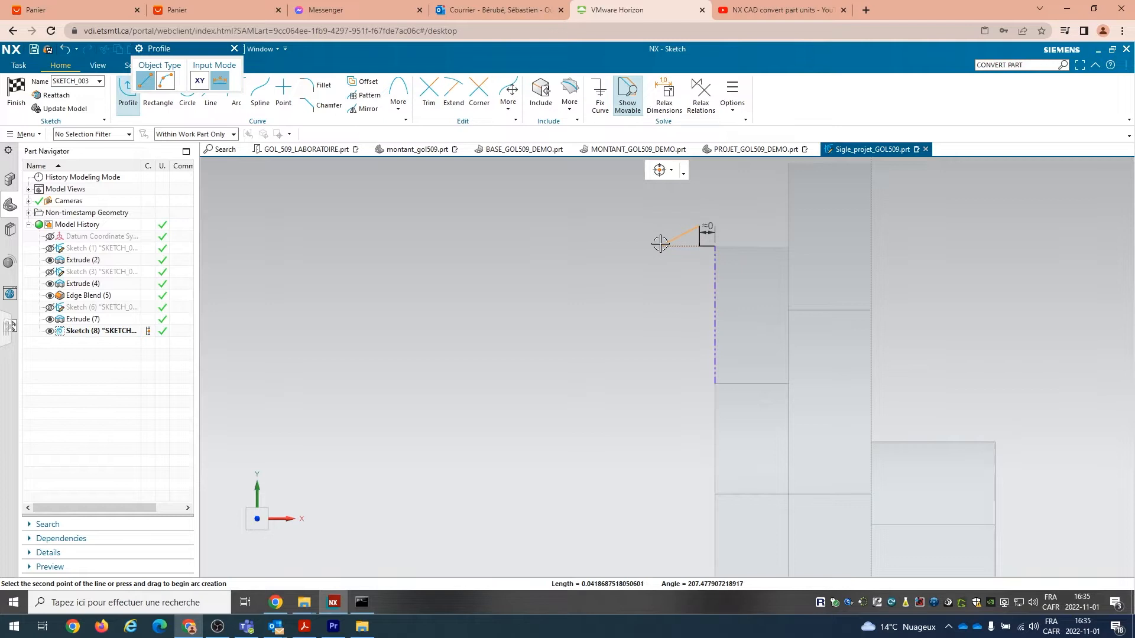
pyautogui.click(631, 263)
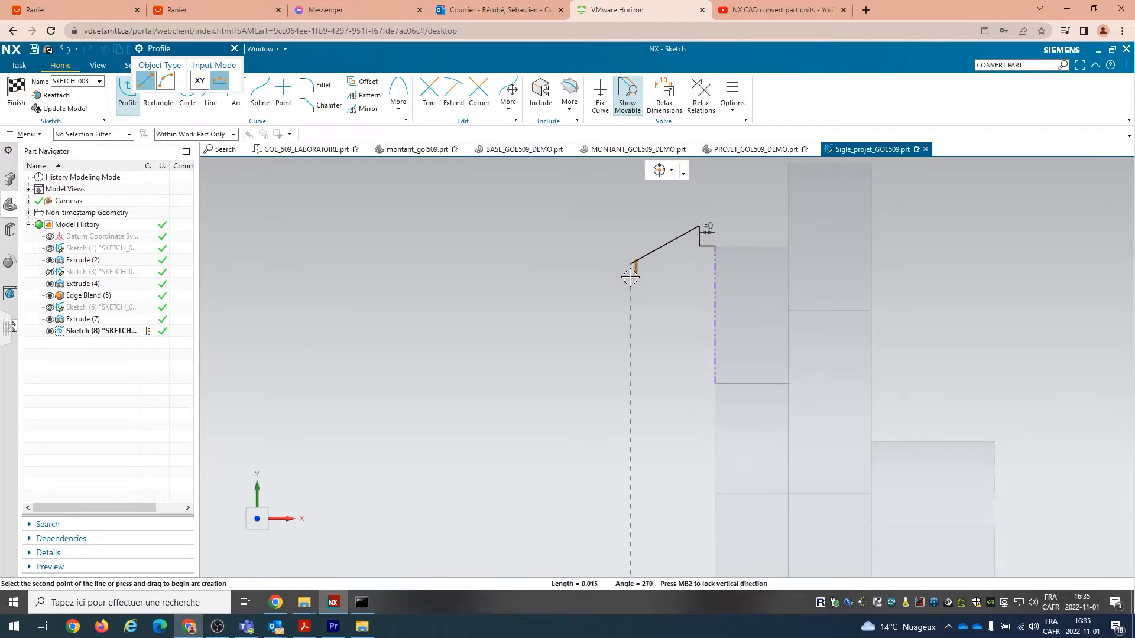
pyautogui.moveTo(630, 277)
pyautogui.click(630, 279)
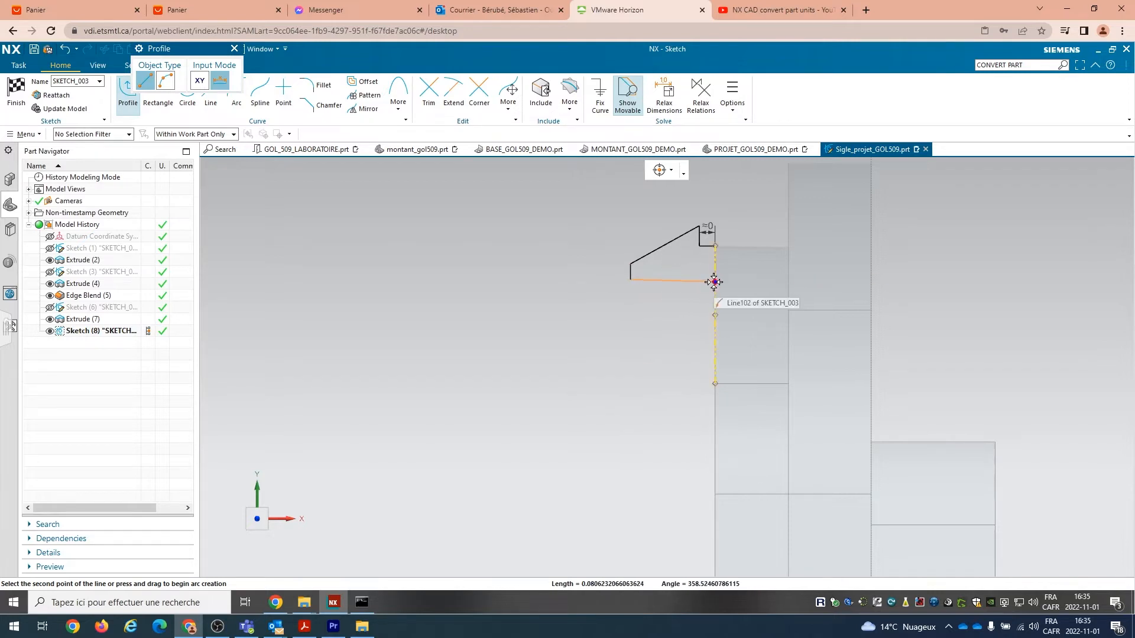
pyautogui.moveTo(715, 279)
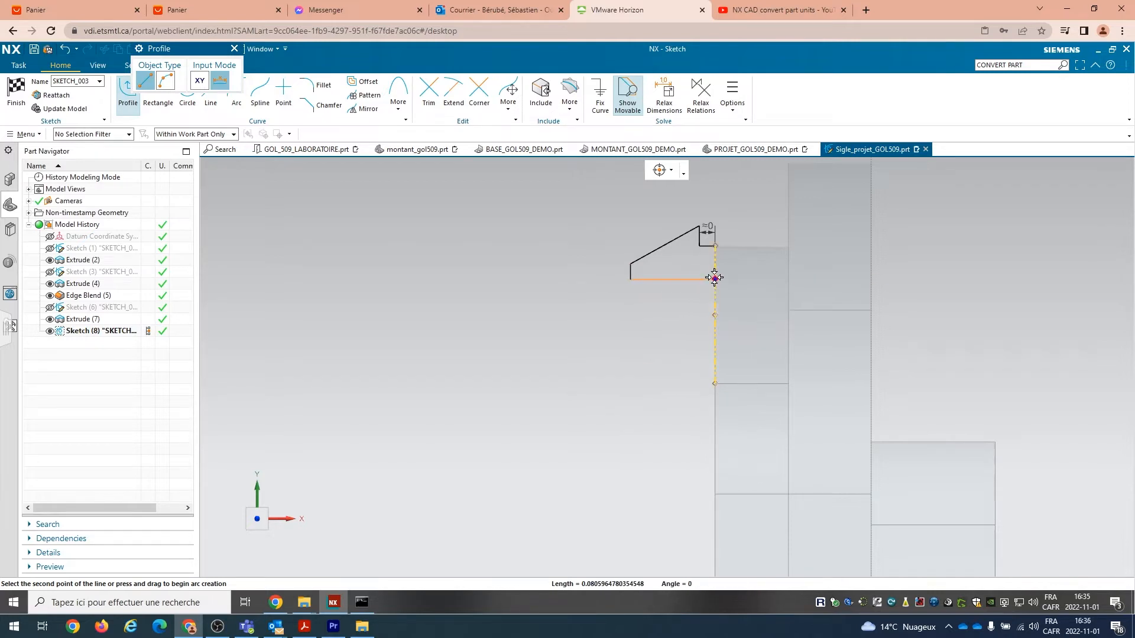
pyautogui.click(714, 280)
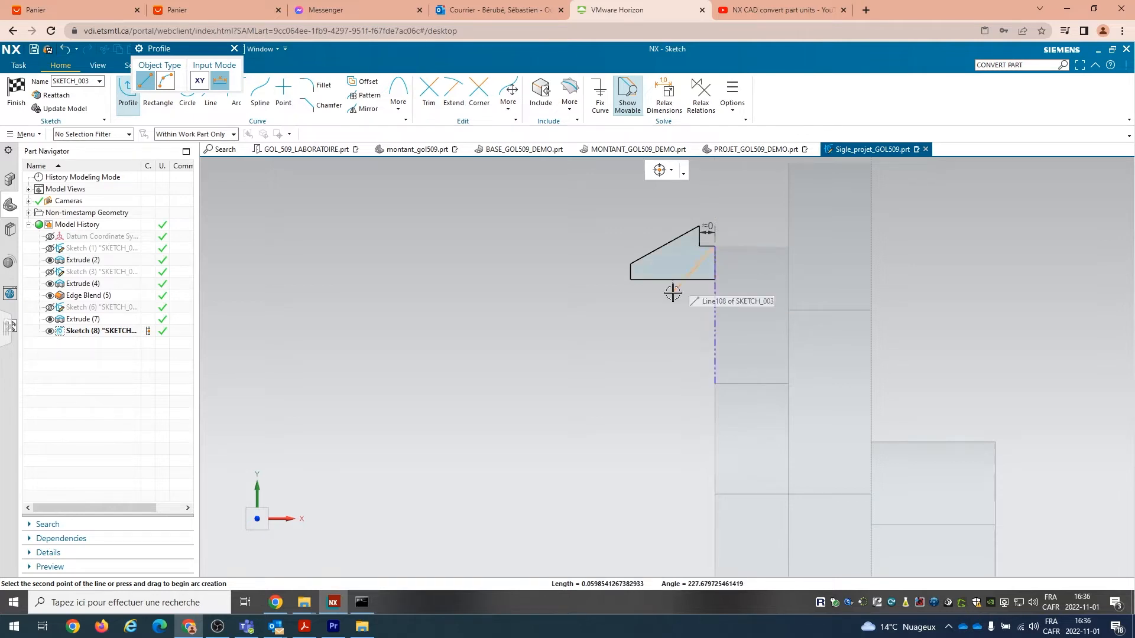
pyautogui.scroll(3, 672, 294)
pyautogui.press('Escape')
pyautogui.press('Escape')
pyautogui.scroll(1, 586, 372)
pyautogui.scroll(-4, 586, 376)
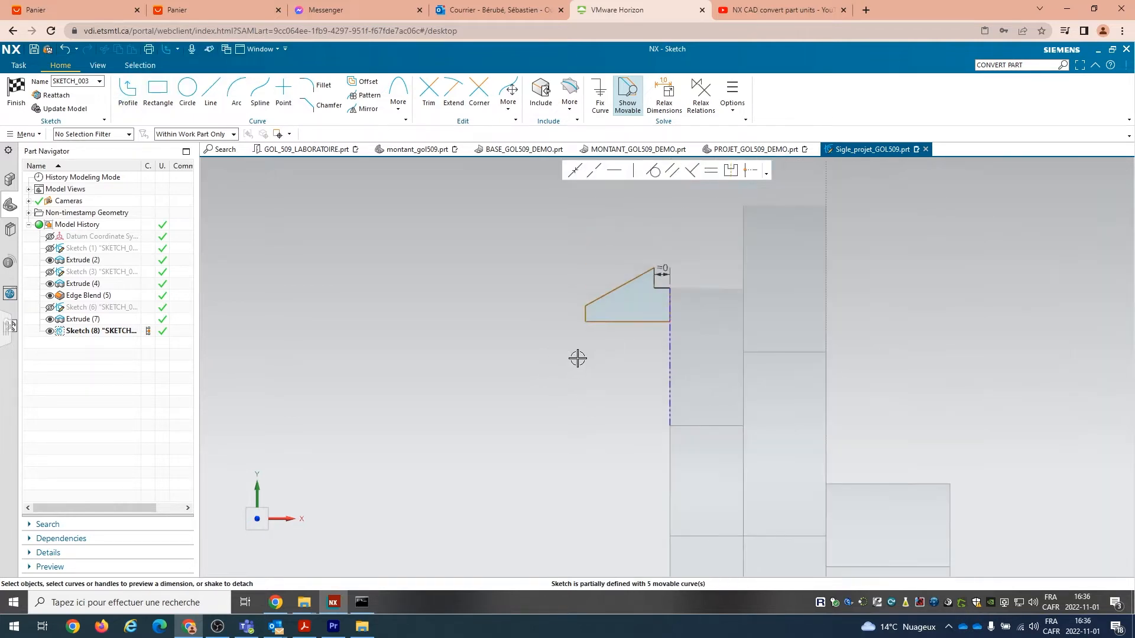
# - Set the length of the hook profile's short outer vertical line to 0.03
pyautogui.scroll(2, 560, 354)
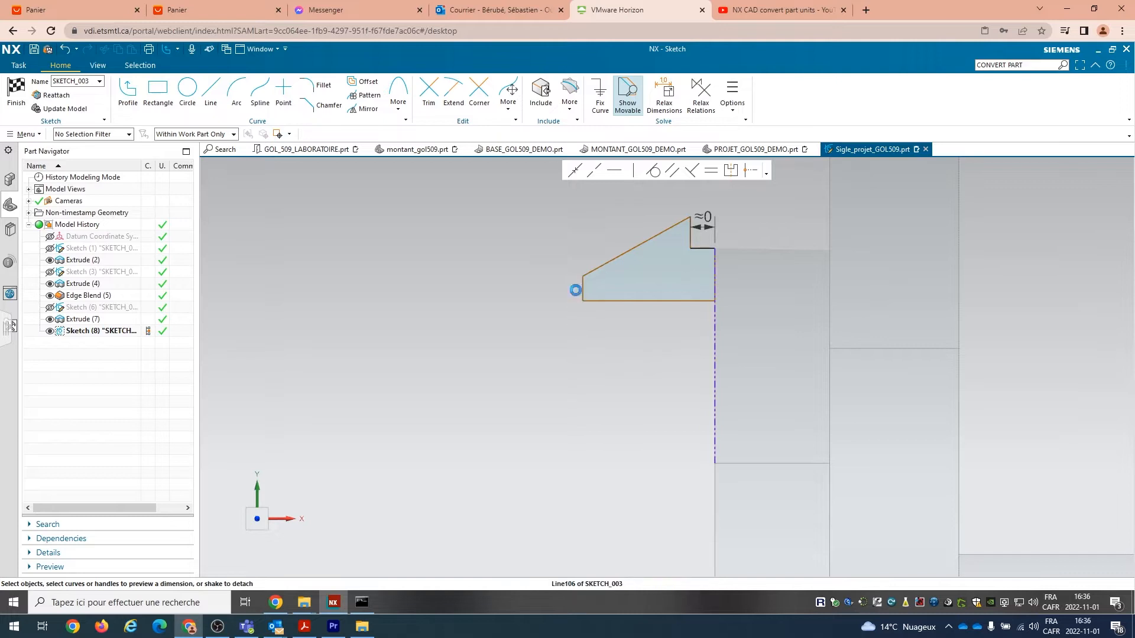
pyautogui.click(580, 289)
pyautogui.click(558, 286)
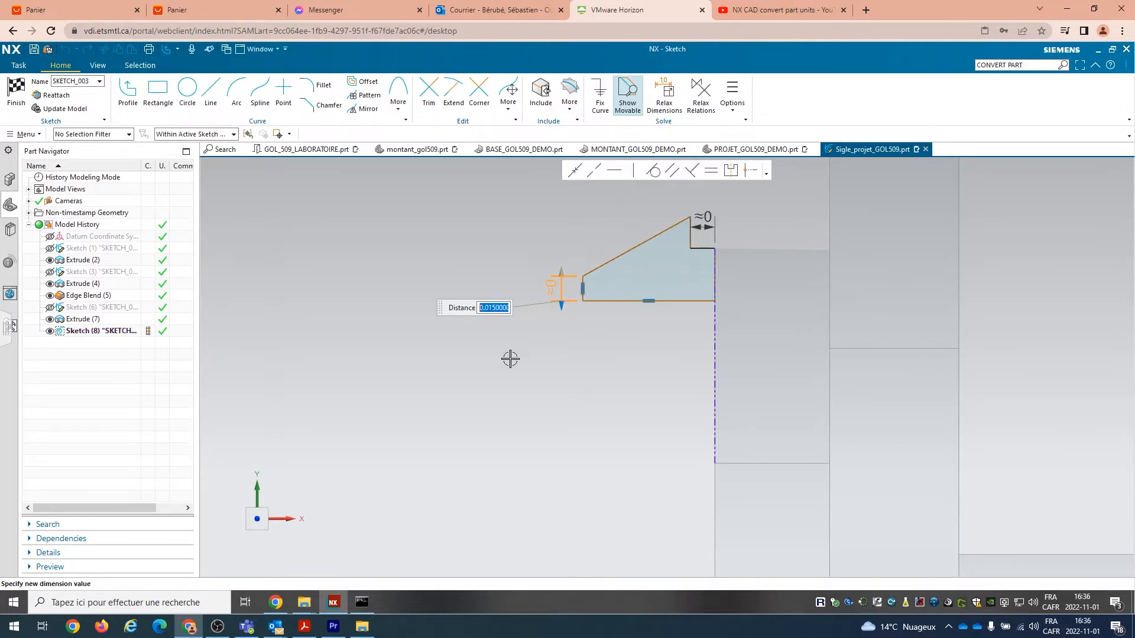
pyautogui.write('.0')
pyautogui.press('Return')
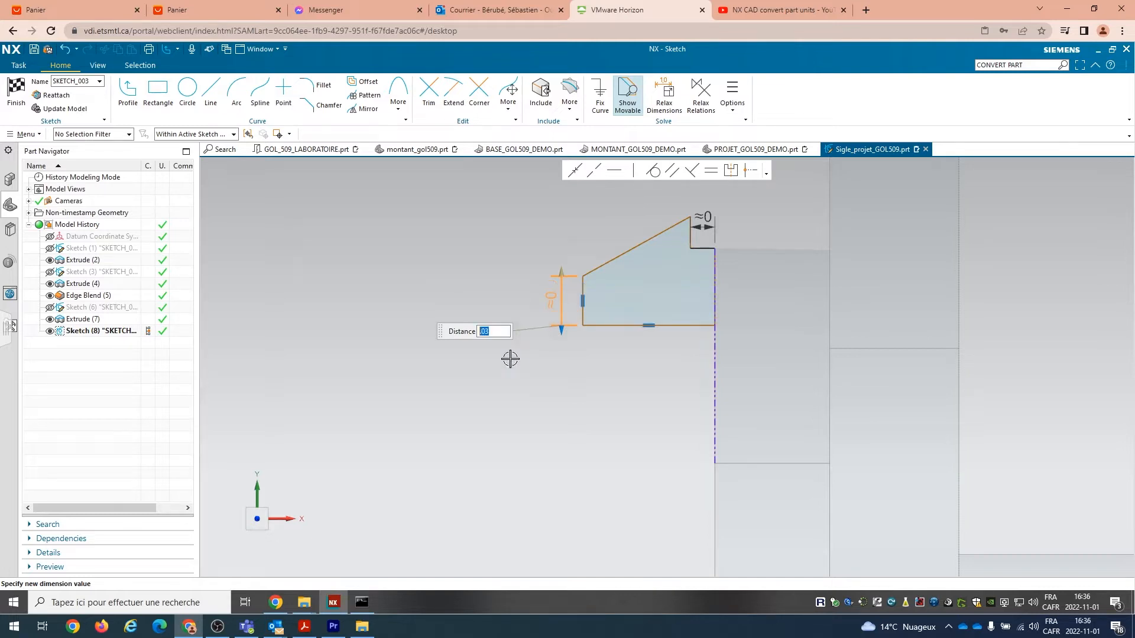
# - Dimension the vertical distance between the slanted line's lower endpoint and the short upper horizontal line, and set it to 0.015
pyautogui.click(510, 359)
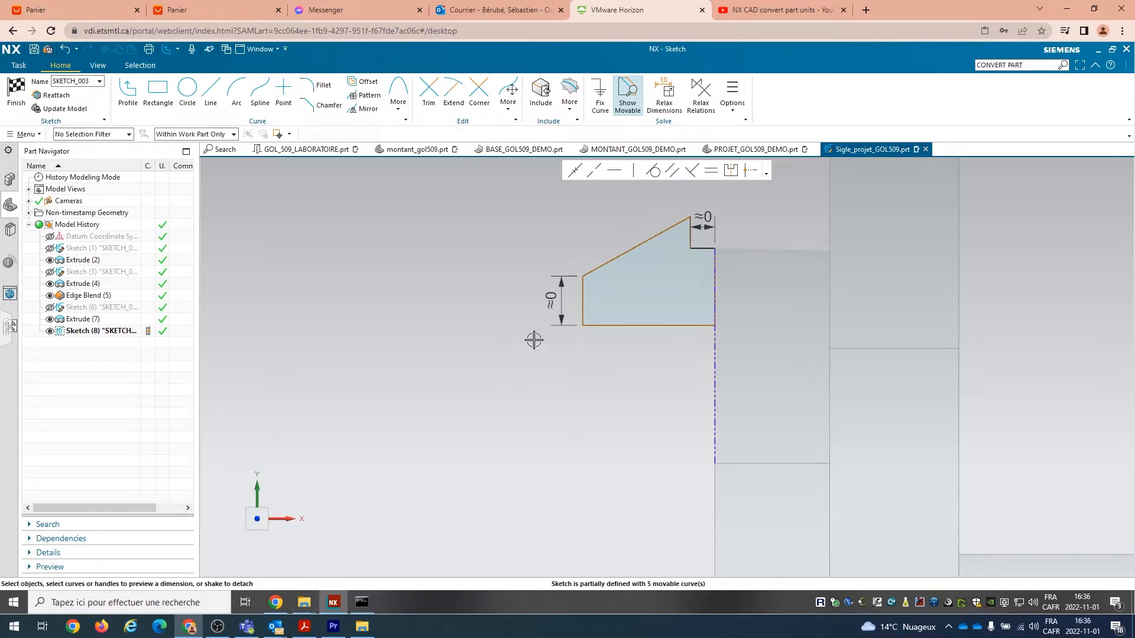
pyautogui.click(582, 276)
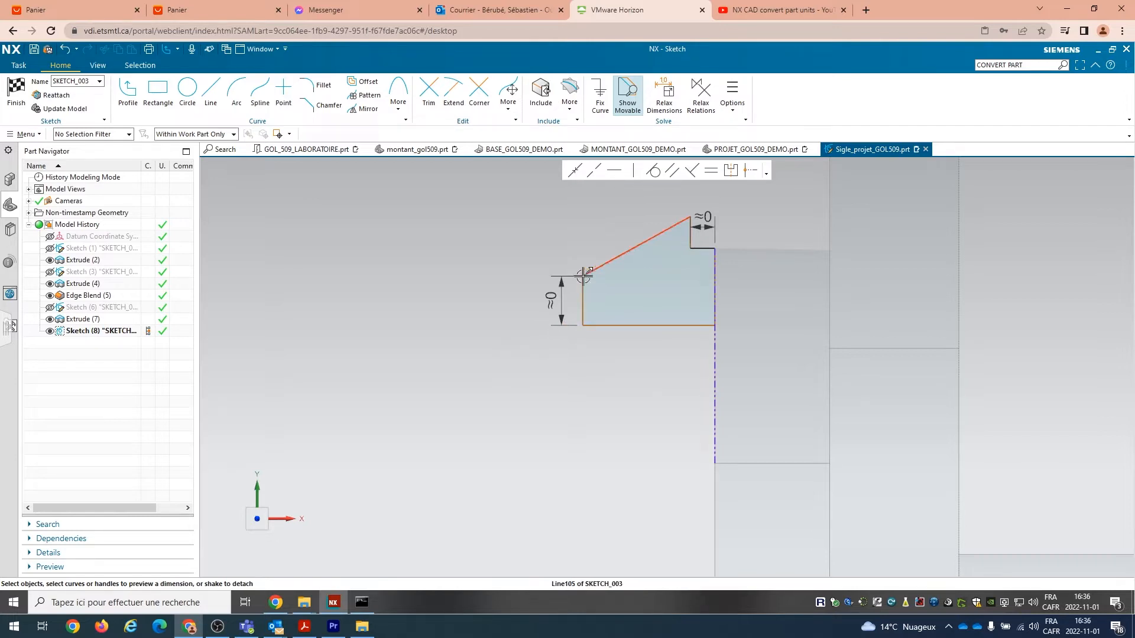
pyautogui.click(704, 249)
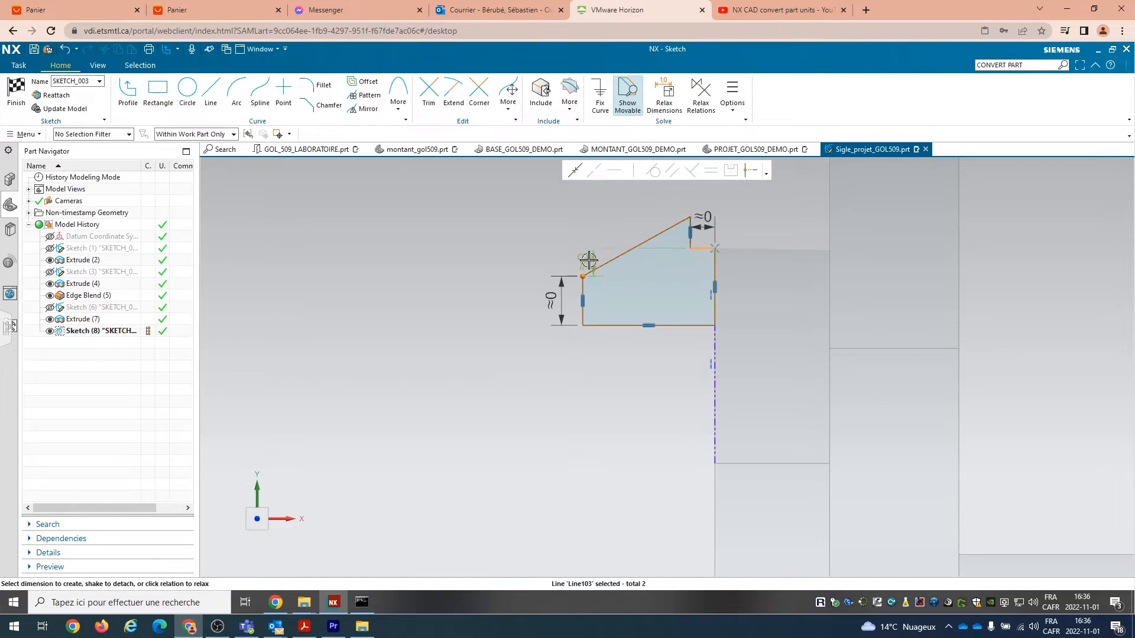
pyautogui.click(492, 235)
pyautogui.write('.015')
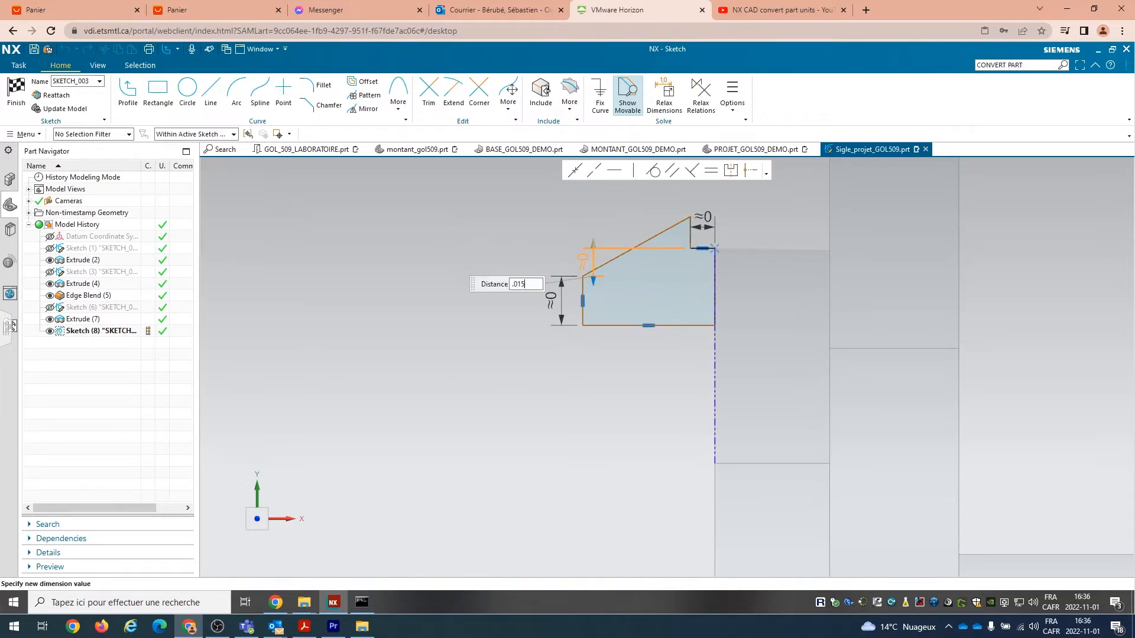
pyautogui.press('Return')
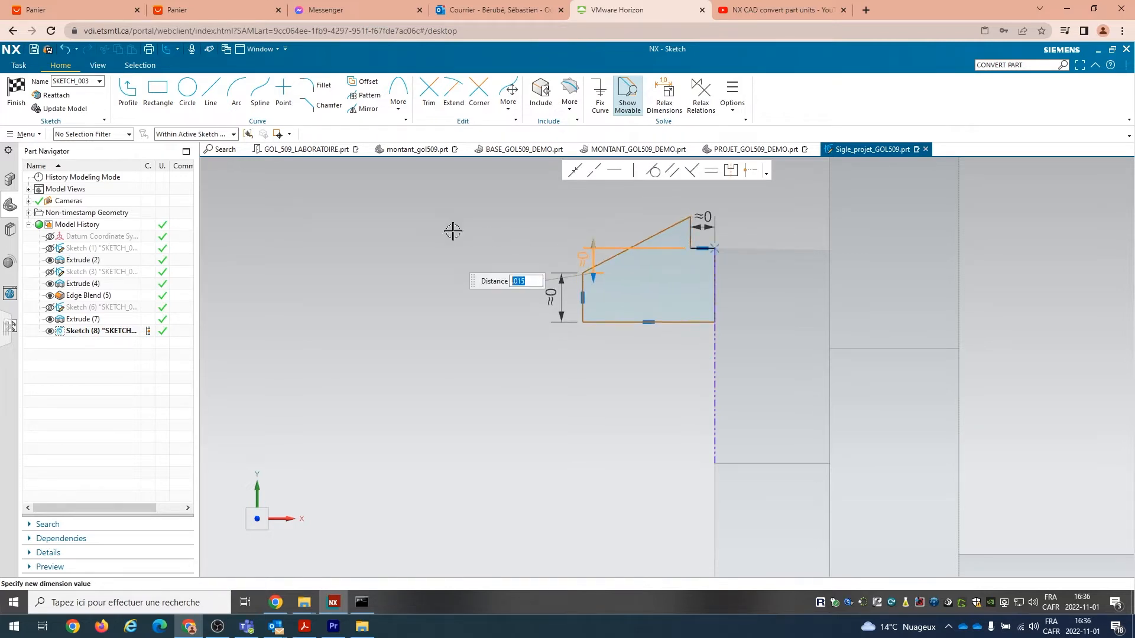
pyautogui.press('Escape')
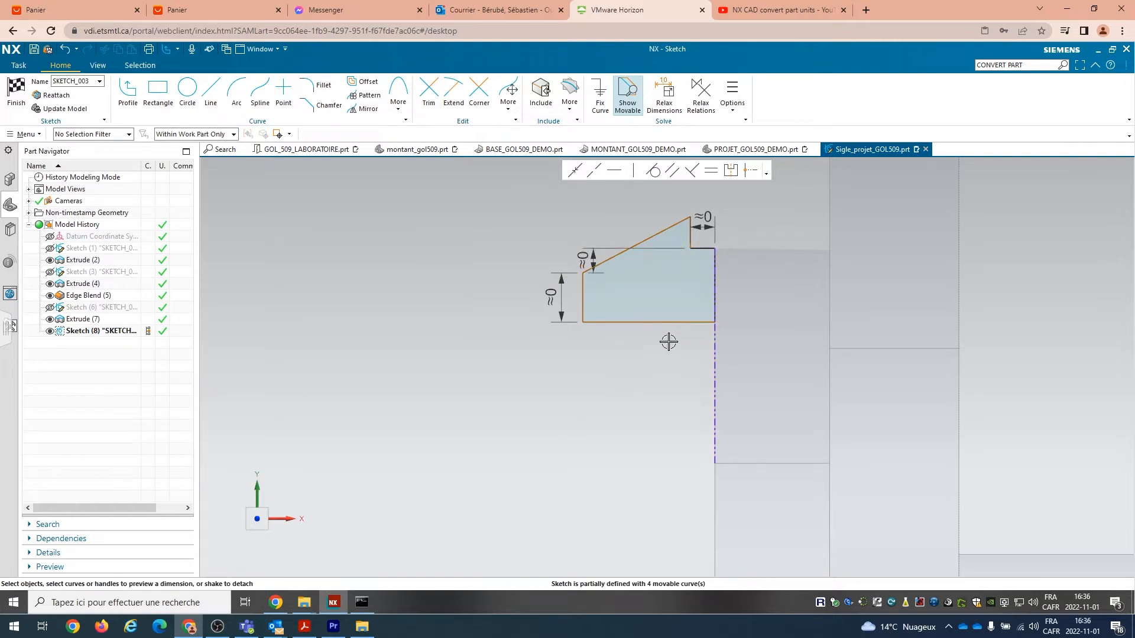
# - Dimension the hook profile's long lower horizontal line and set its length to 0.1
pyautogui.click(658, 322)
pyautogui.click(652, 355)
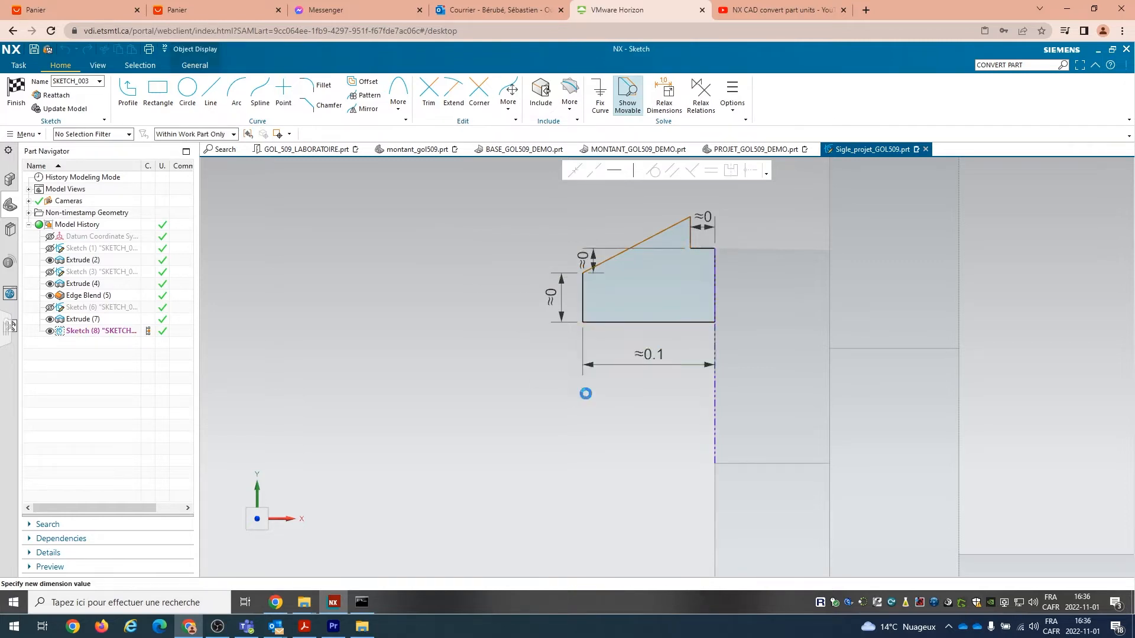
pyautogui.write('.1')
pyautogui.press('Return')
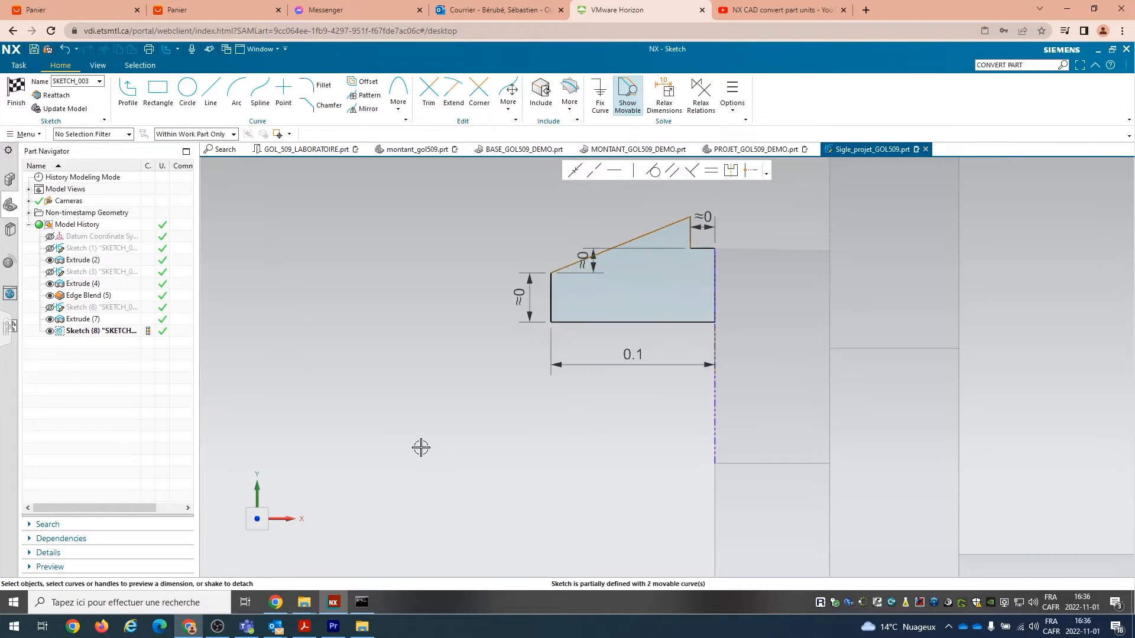
# - Set the length of the hook profile's upper vertical line to 0.025 and finish the sketch
pyautogui.click(700, 248)
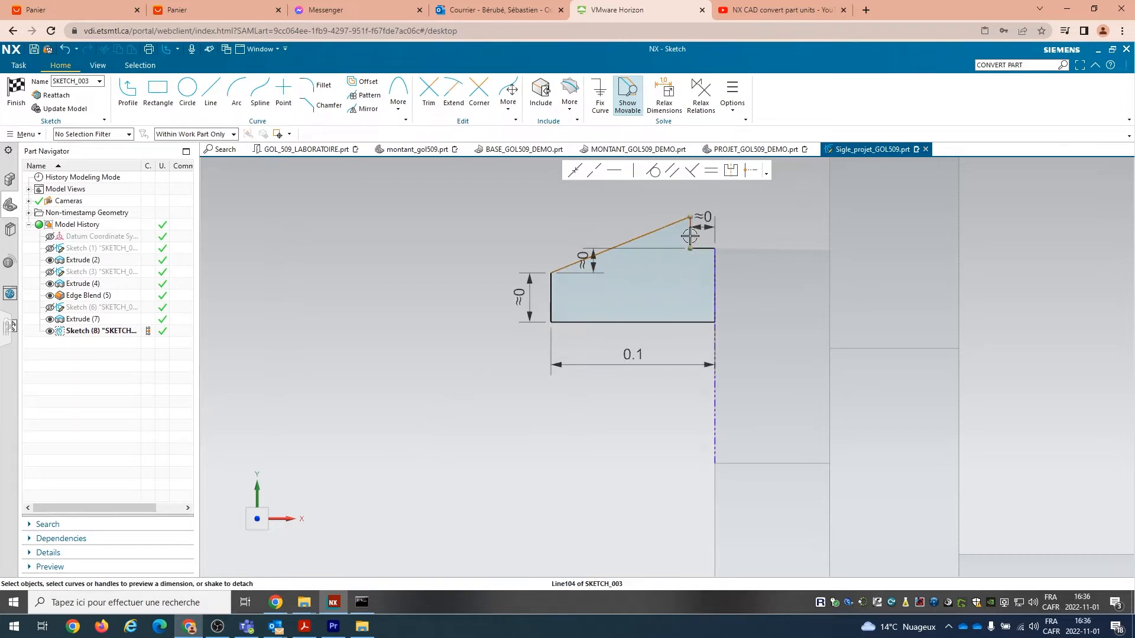
pyautogui.click(732, 232)
pyautogui.write('.025')
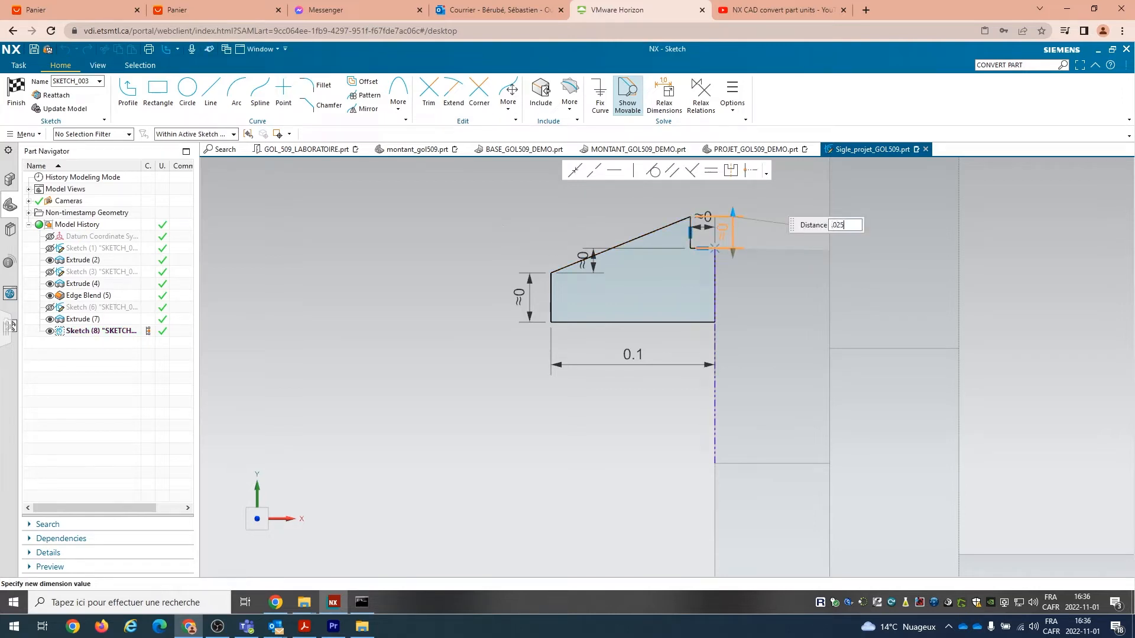
pyautogui.press('Return')
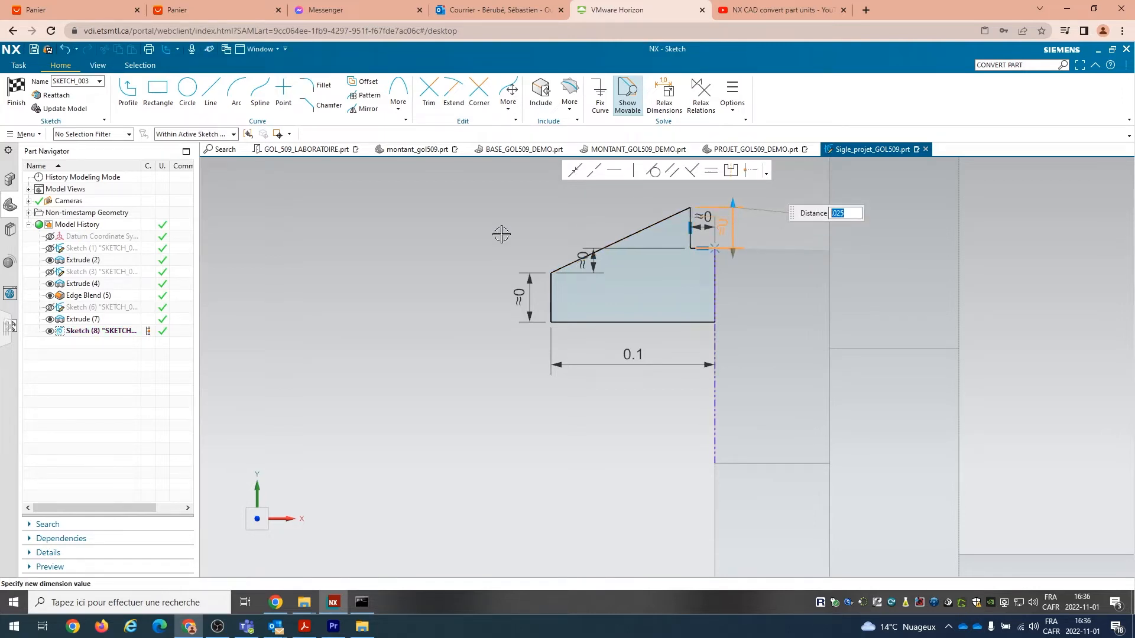
pyautogui.press('Escape')
pyautogui.scroll(2, 433, 329)
pyautogui.scroll(-3, 433, 332)
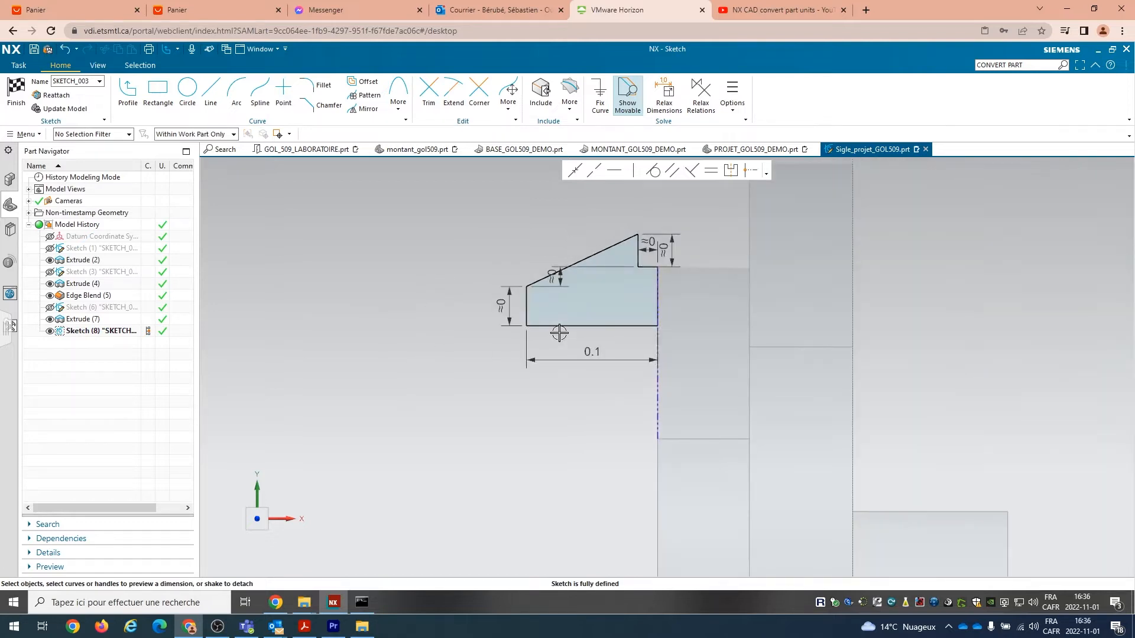
pyautogui.scroll(2, 597, 350)
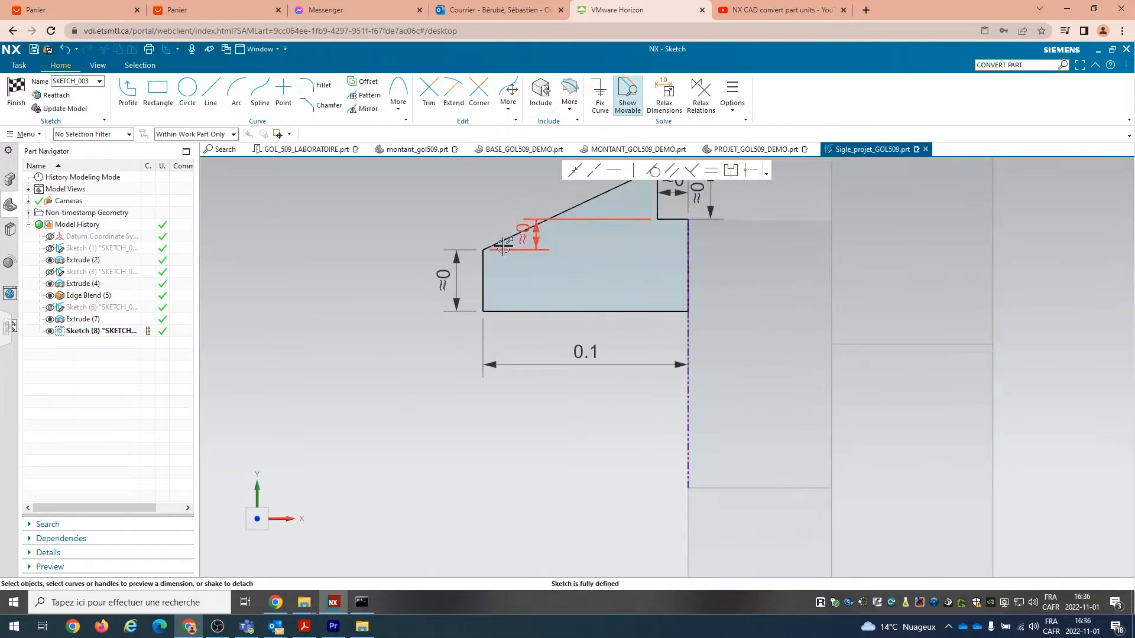
pyautogui.scroll(-2, 480, 343)
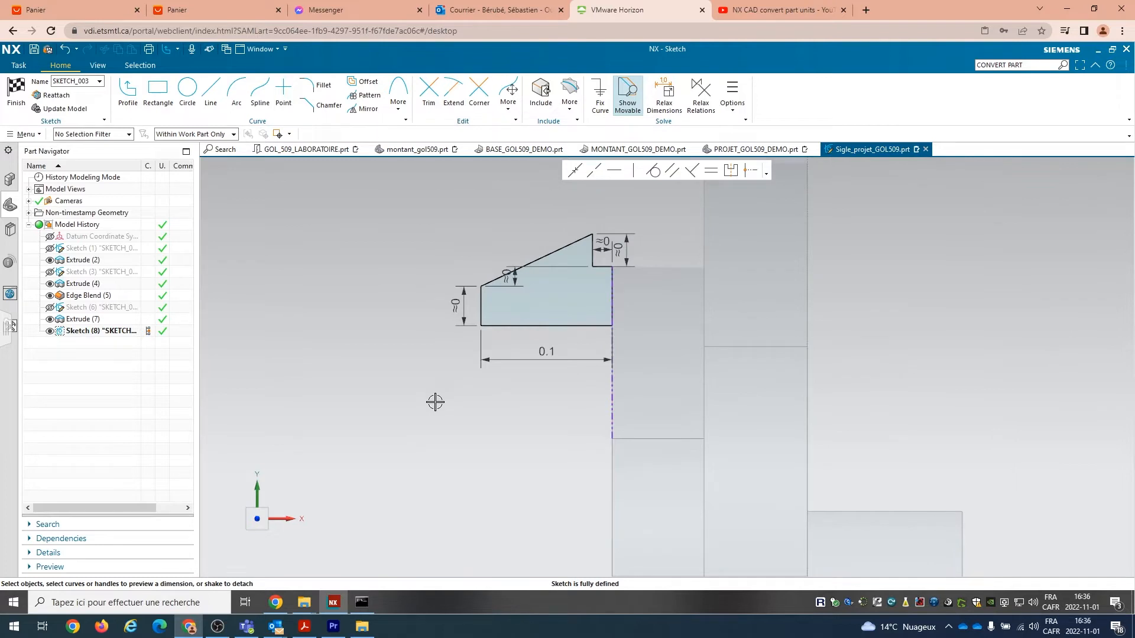
pyautogui.click(11, 106)
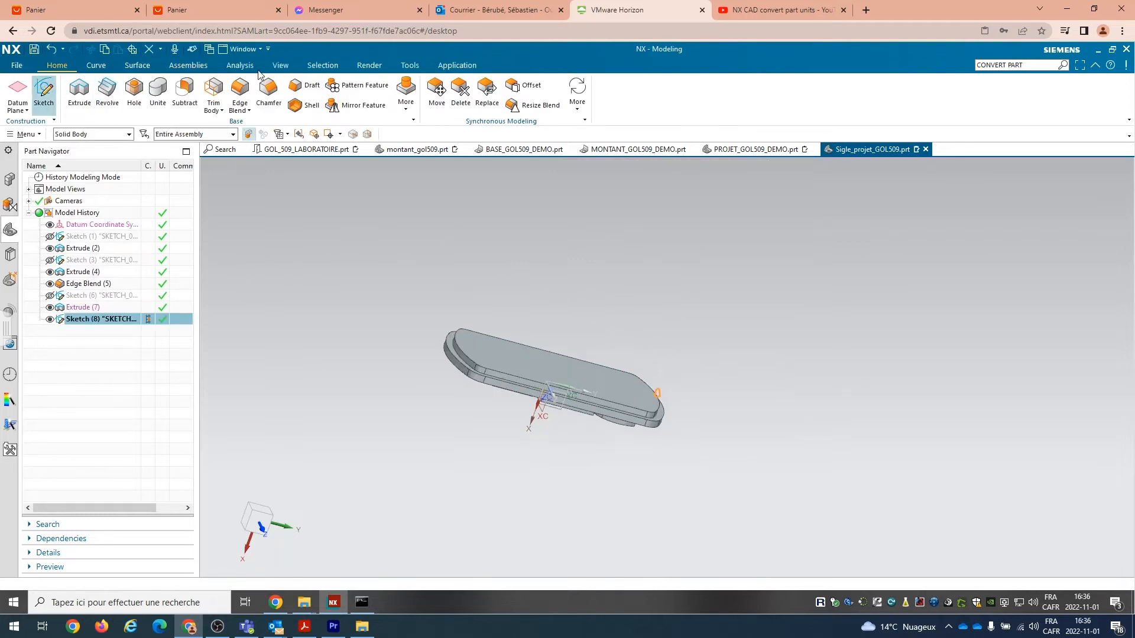
# - Create a Swept solid from the hook profile, guided along the perimeter of the plate's large flat back face with the Face Edges rule
pyautogui.click(139, 66)
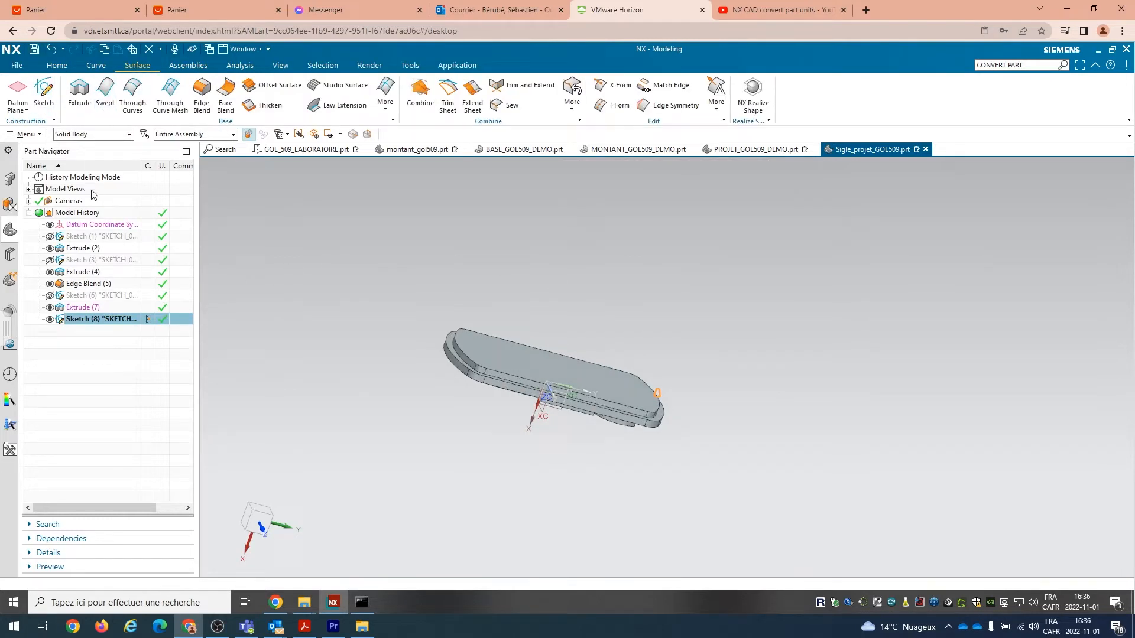
pyautogui.click(106, 96)
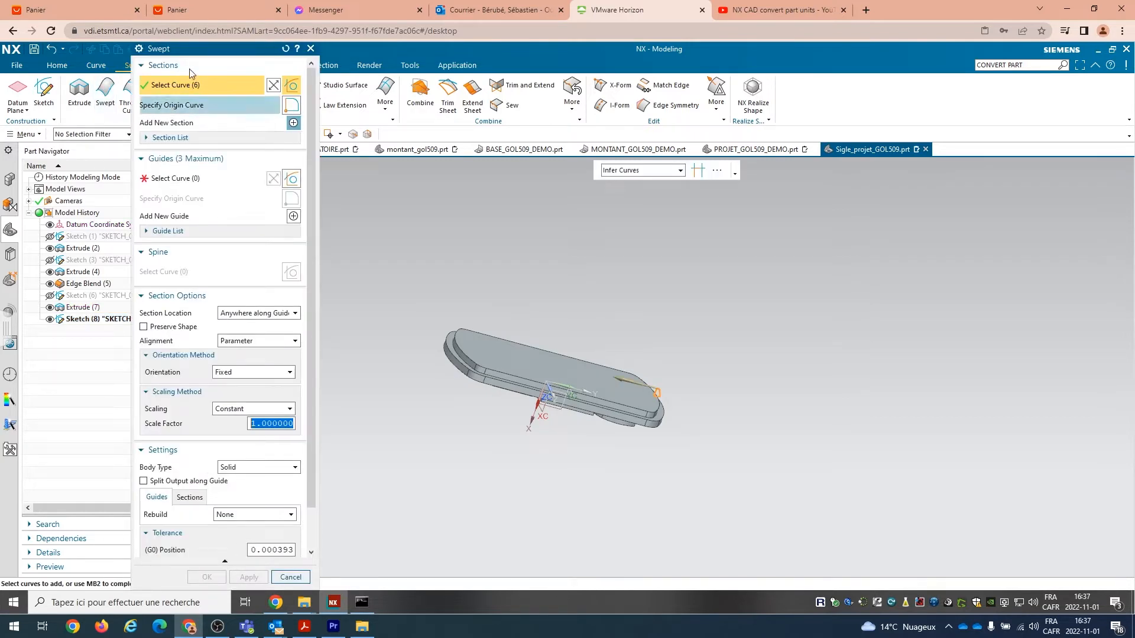
pyautogui.scroll(4, 704, 378)
pyautogui.moveTo(614, 421); pyautogui.dragTo(603, 414, button='middle')
pyautogui.click(197, 180)
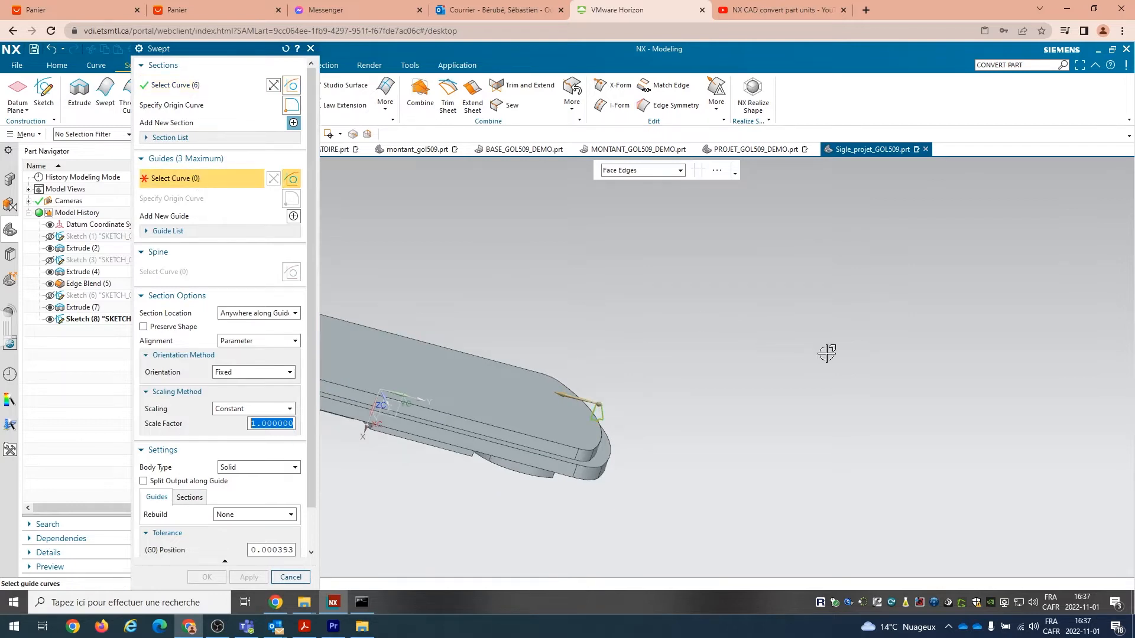
pyautogui.scroll(-2, 825, 353)
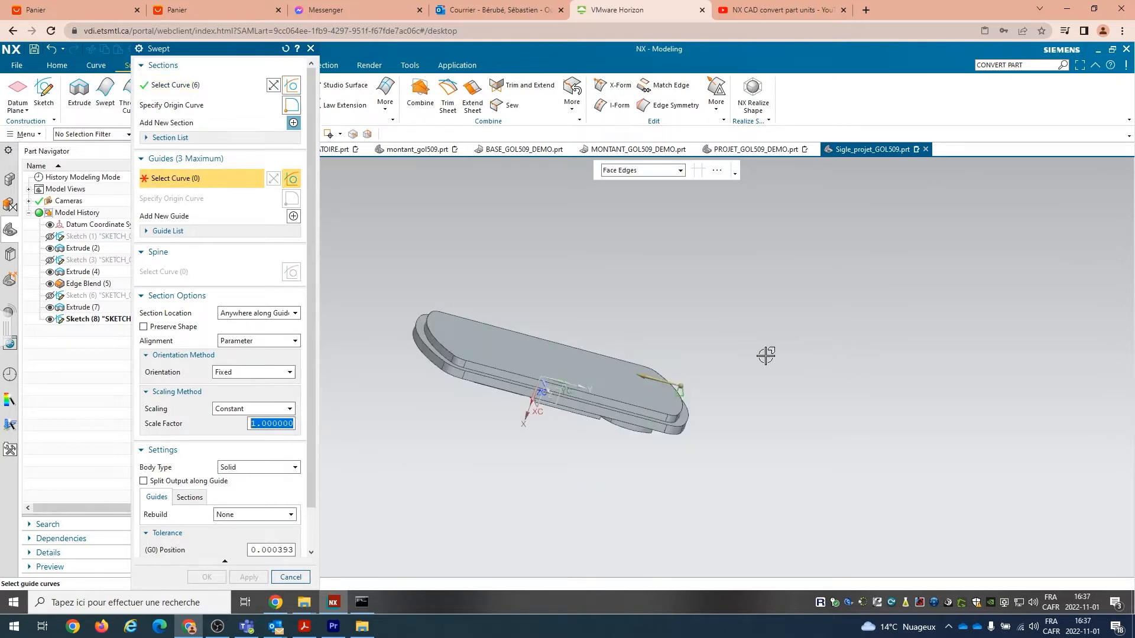
pyautogui.click(635, 175)
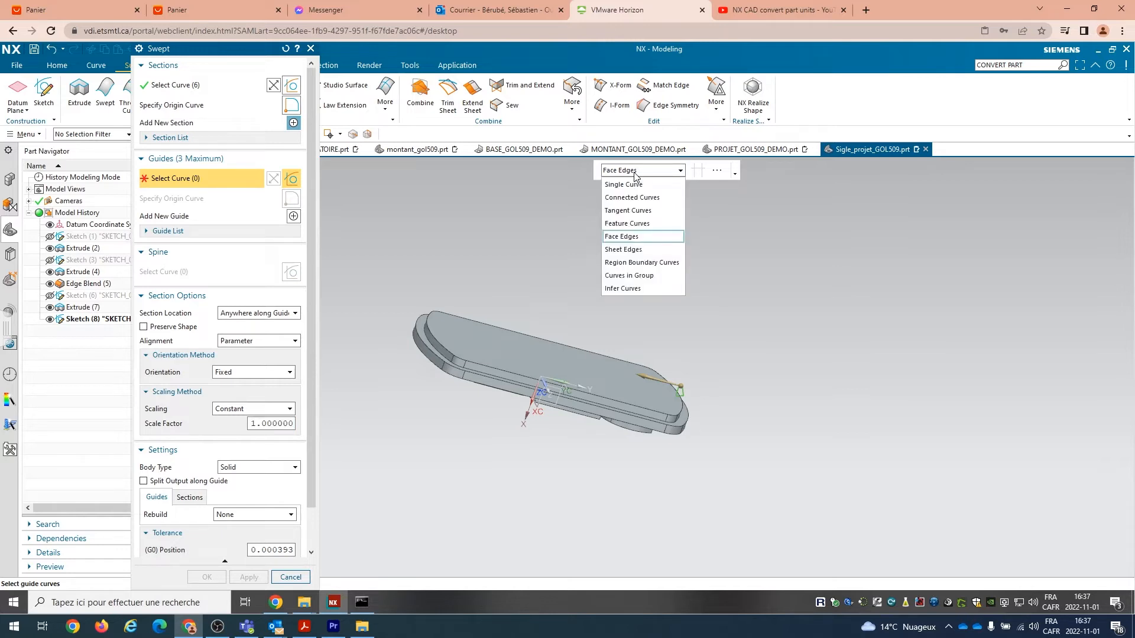
pyautogui.click(629, 237)
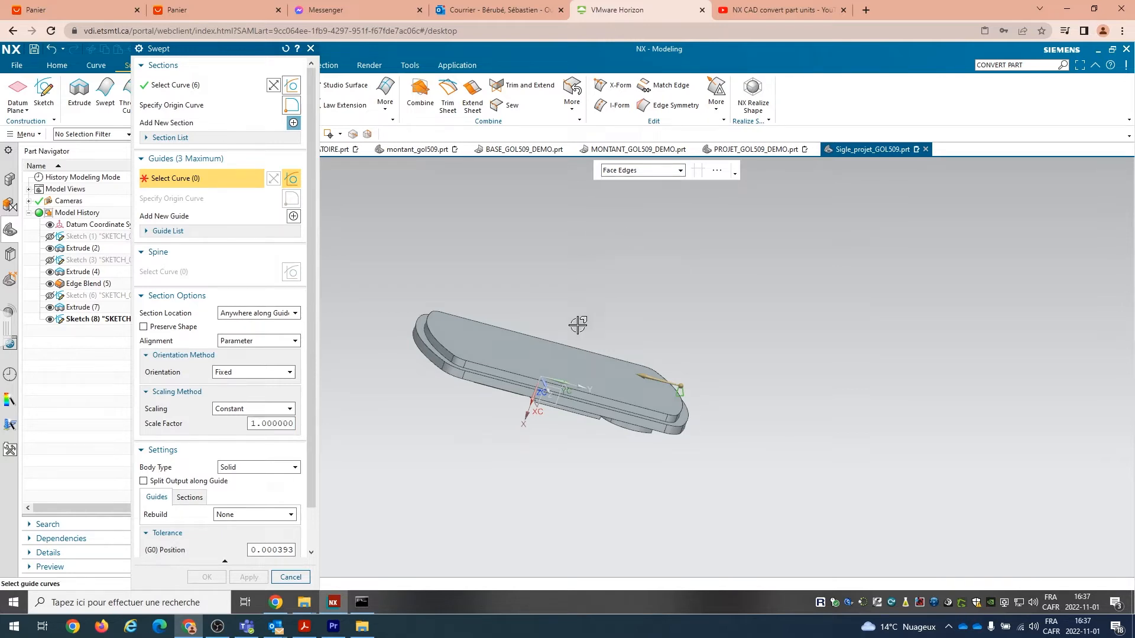
pyautogui.click(553, 356)
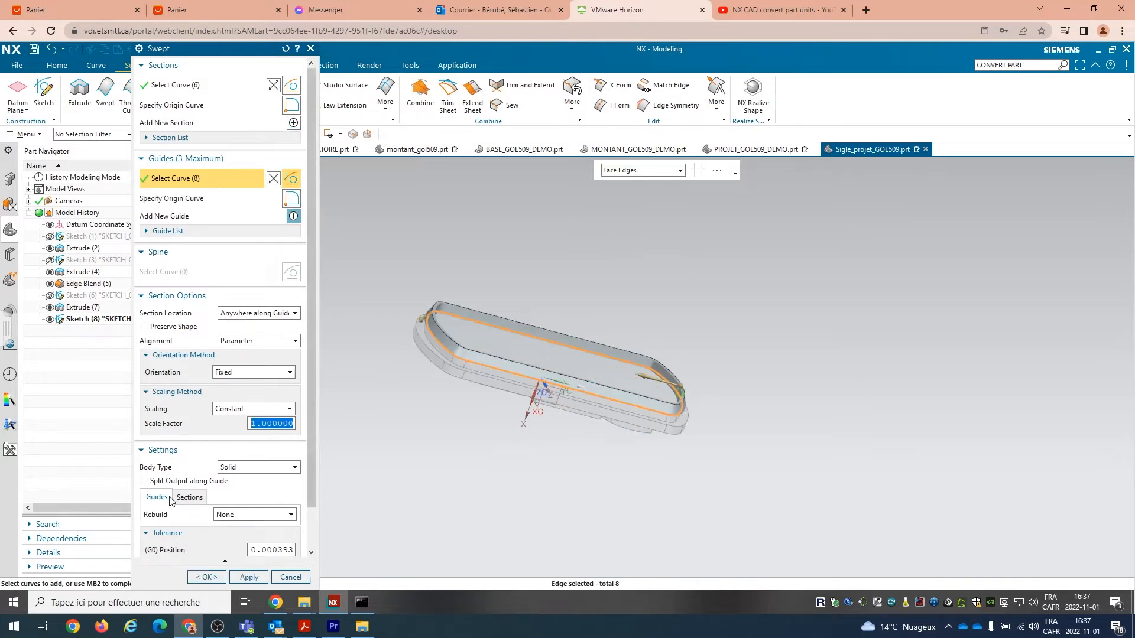
pyautogui.moveTo(311, 483); pyautogui.dragTo(312, 523)
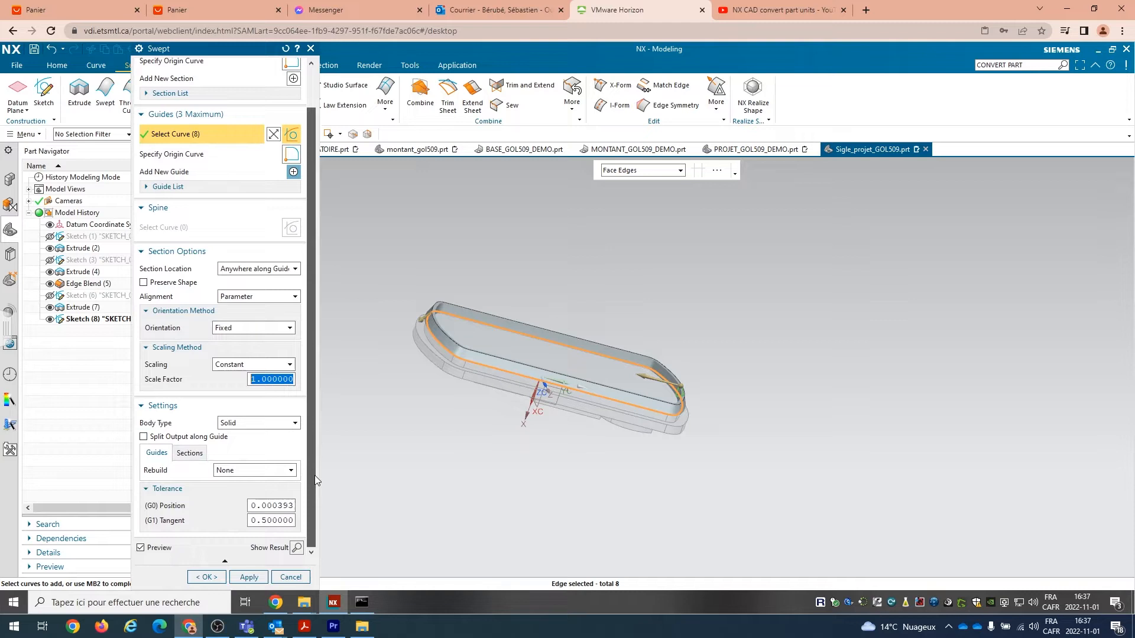
pyautogui.click(296, 549)
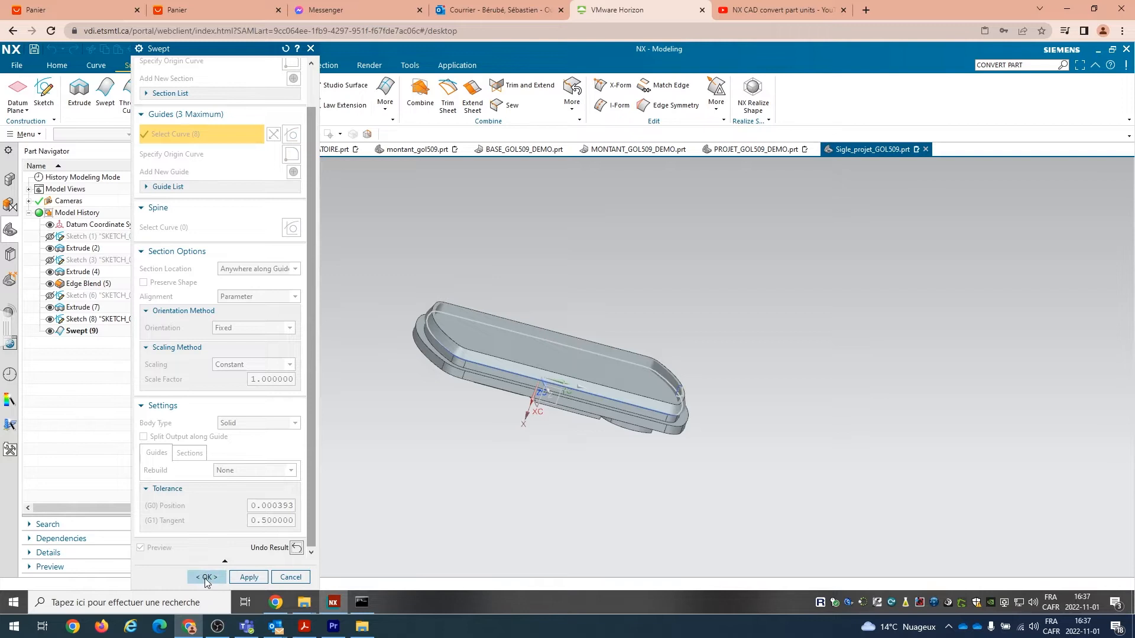
pyautogui.click(204, 578)
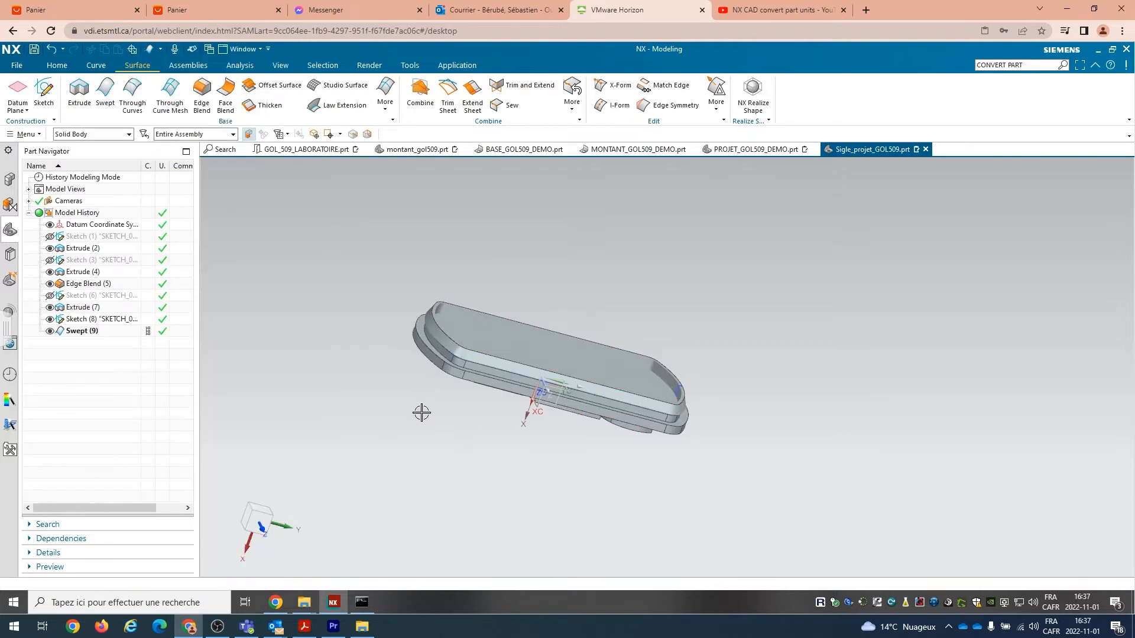
# - Try to unite the swept rim as target with the plate body as tool
pyautogui.click(58, 66)
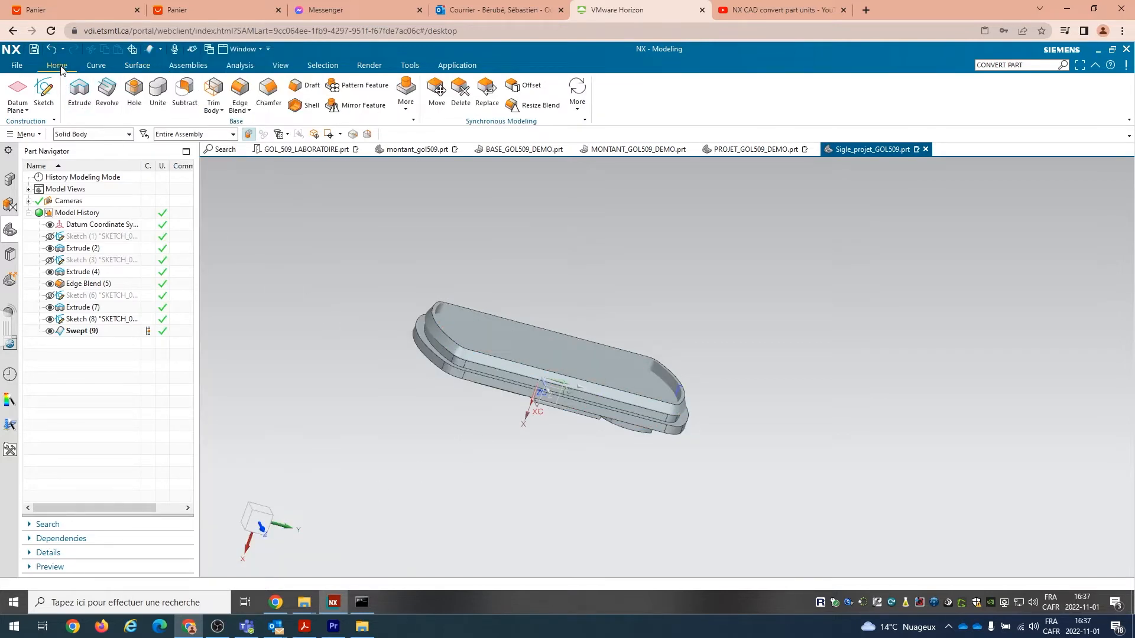
pyautogui.click(164, 87)
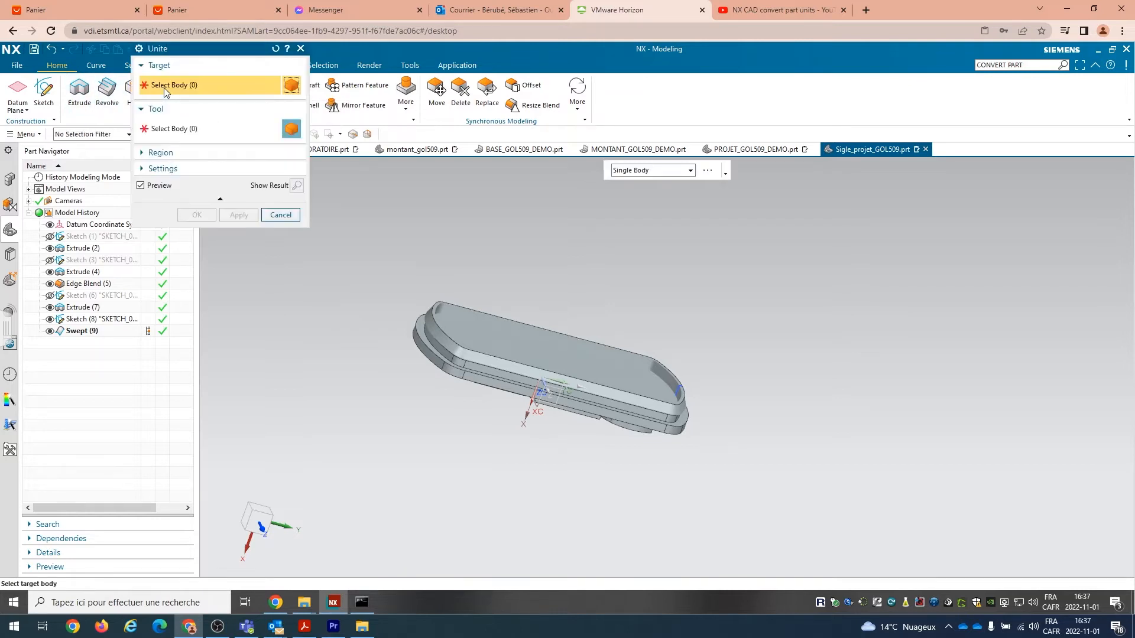
pyautogui.click(427, 324)
pyautogui.click(420, 369)
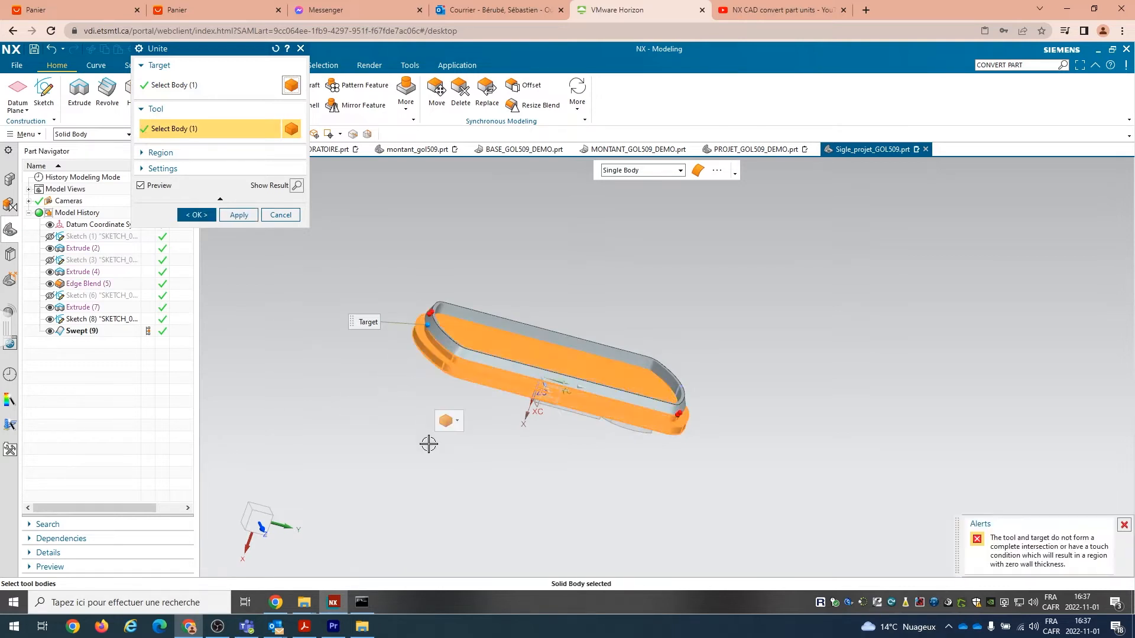
pyautogui.moveTo(424, 443); pyautogui.dragTo(400, 440, button='middle')
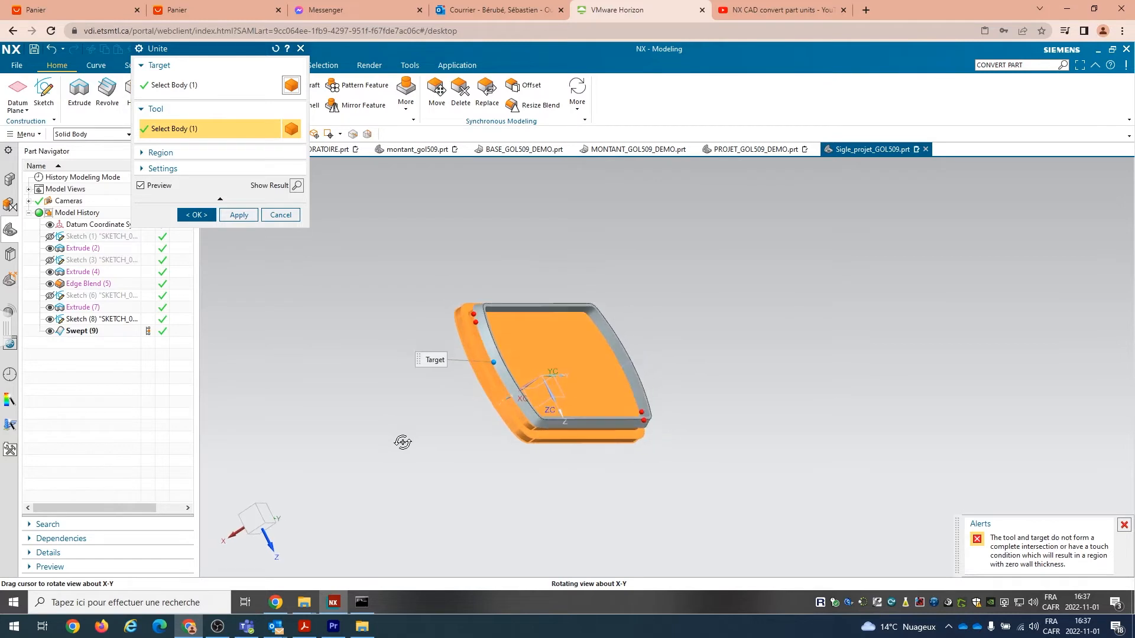
pyautogui.moveTo(470, 330)
pyautogui.mouseDown(button='middle')
pyautogui.moveTo(507, 342)
pyautogui.moveTo(463, 331)
pyautogui.mouseUp(button='middle')
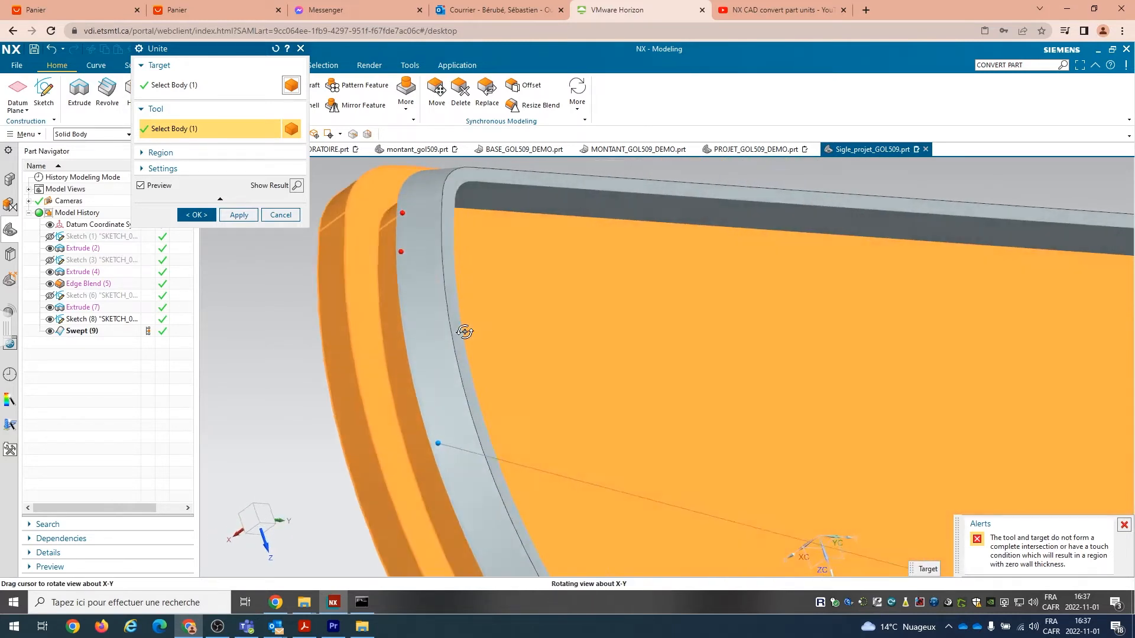
pyautogui.scroll(3, 463, 331)
pyautogui.scroll(-9, 463, 331)
pyautogui.click(297, 186)
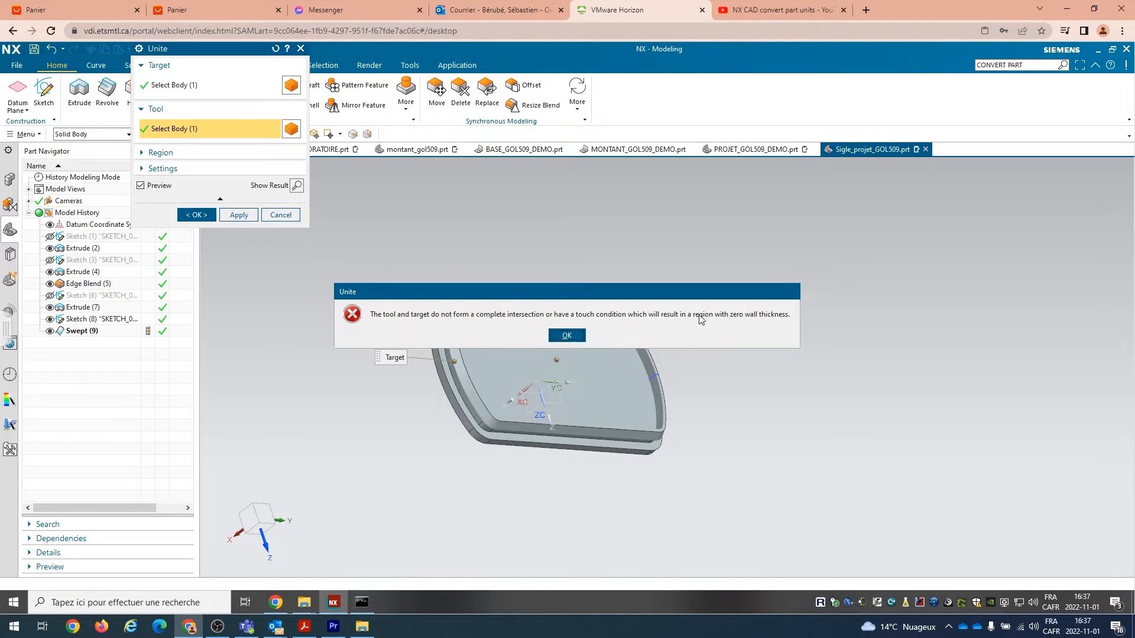
pyautogui.click(568, 336)
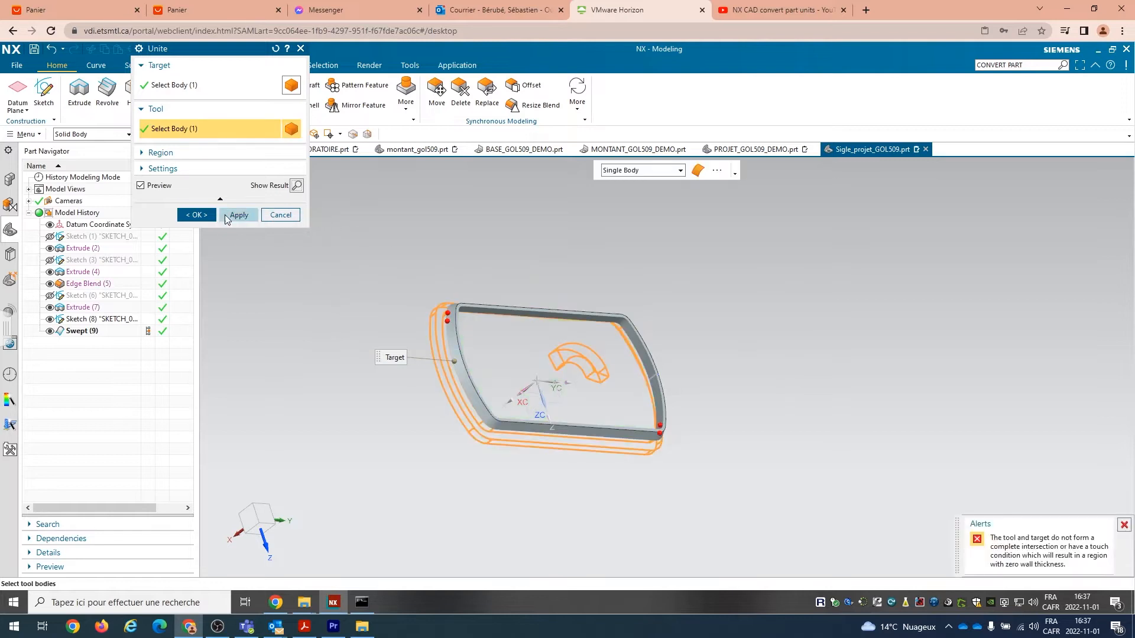
pyautogui.click(280, 215)
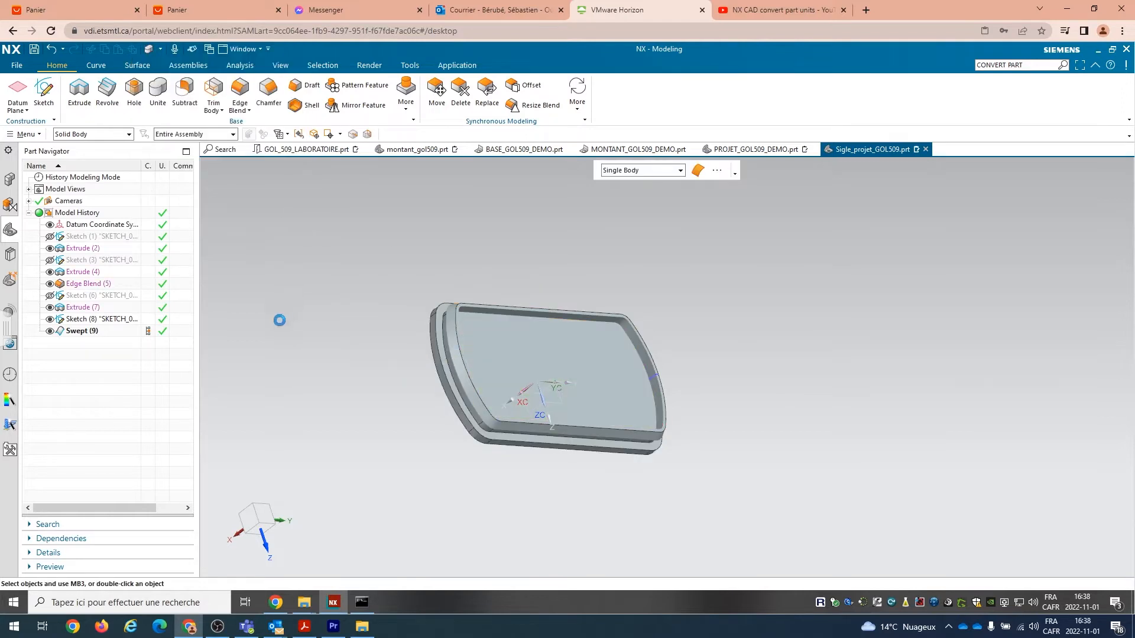
# - Reopen the hook profile sketch SKETCH_003 for editing
pyautogui.click(91, 322)
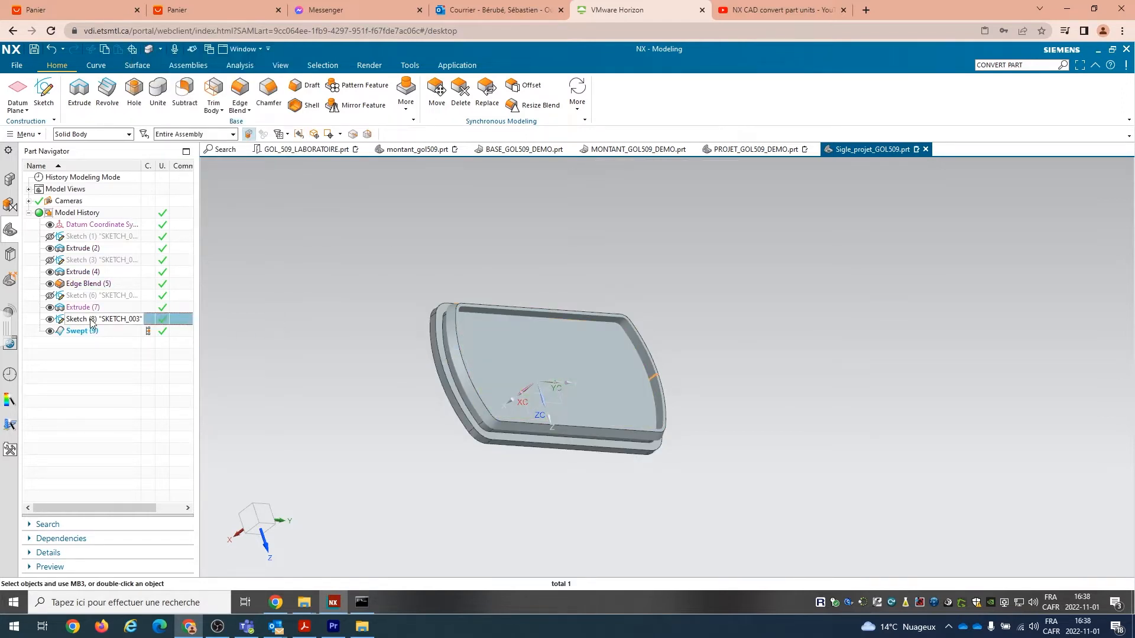
pyautogui.rightClick(91, 322)
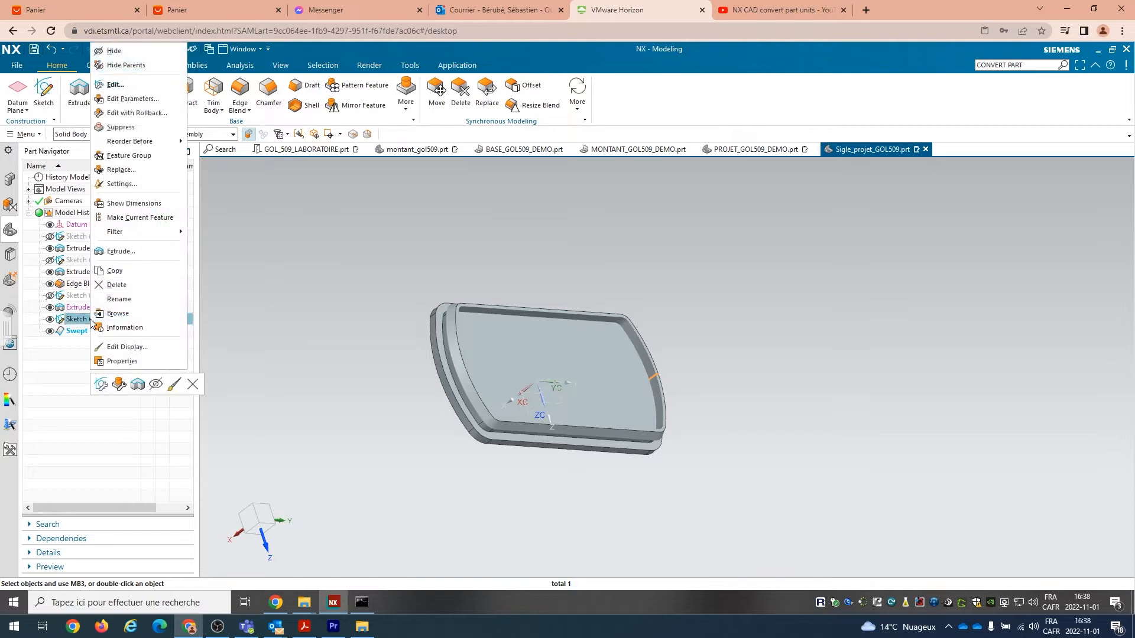
pyautogui.click(116, 84)
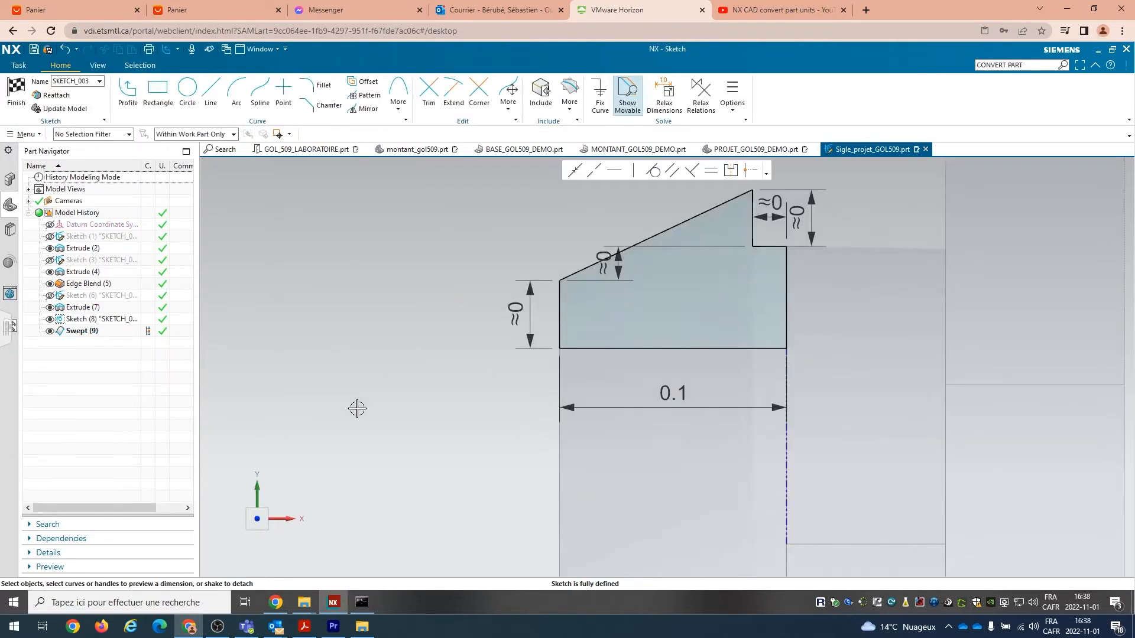
# - Draw a vertical line just inside the plate, parallel to the hook profile's right vertical edge and spanning the same height
pyautogui.scroll(-3, 767, 245)
pyautogui.scroll(6, 766, 245)
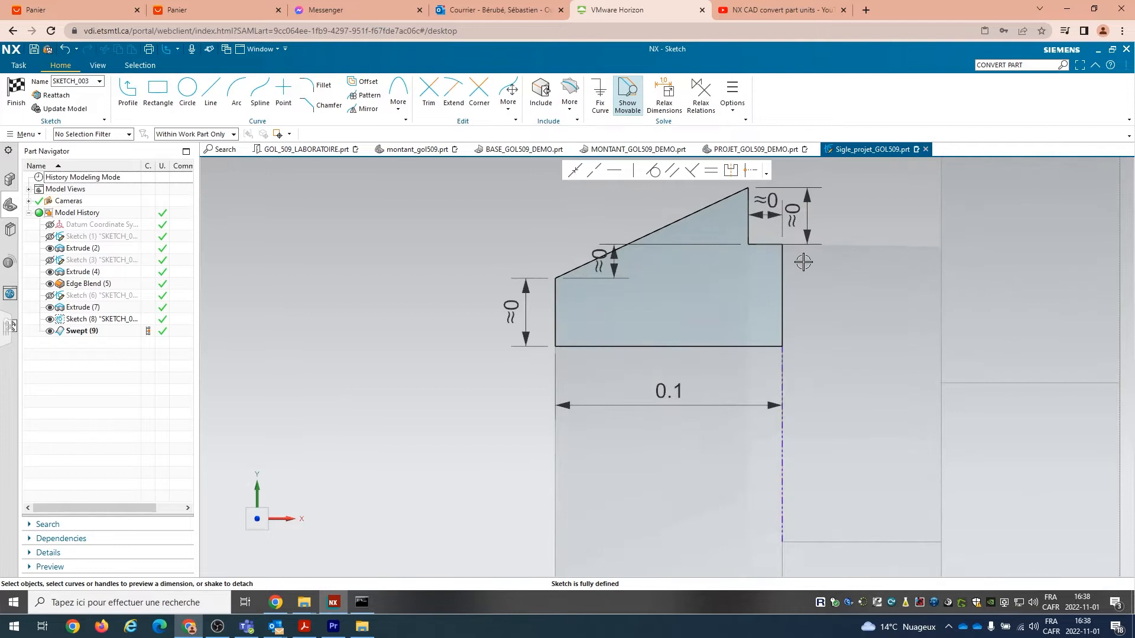
pyautogui.scroll(-4, 756, 243)
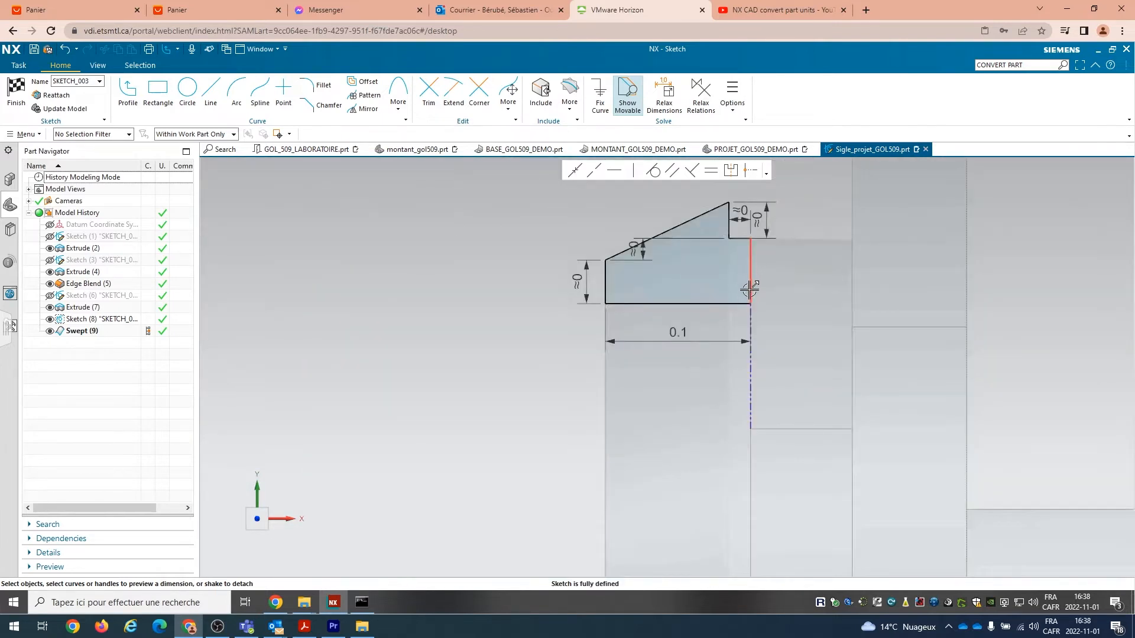
pyautogui.scroll(3, 752, 295)
pyautogui.scroll(3, 755, 325)
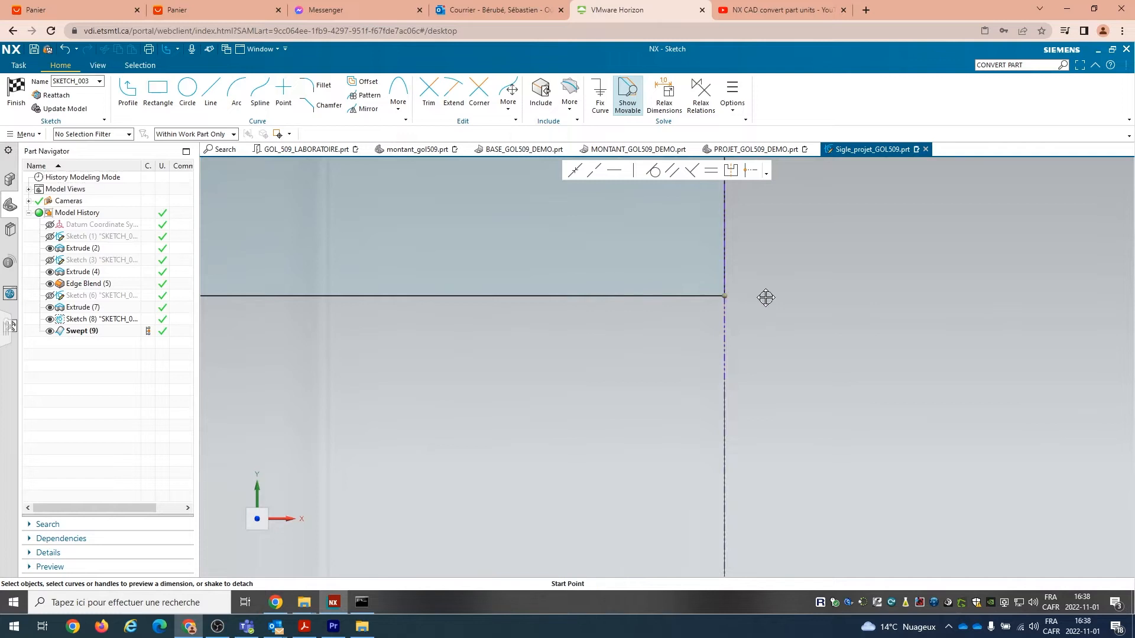
pyautogui.scroll(-4, 608, 397)
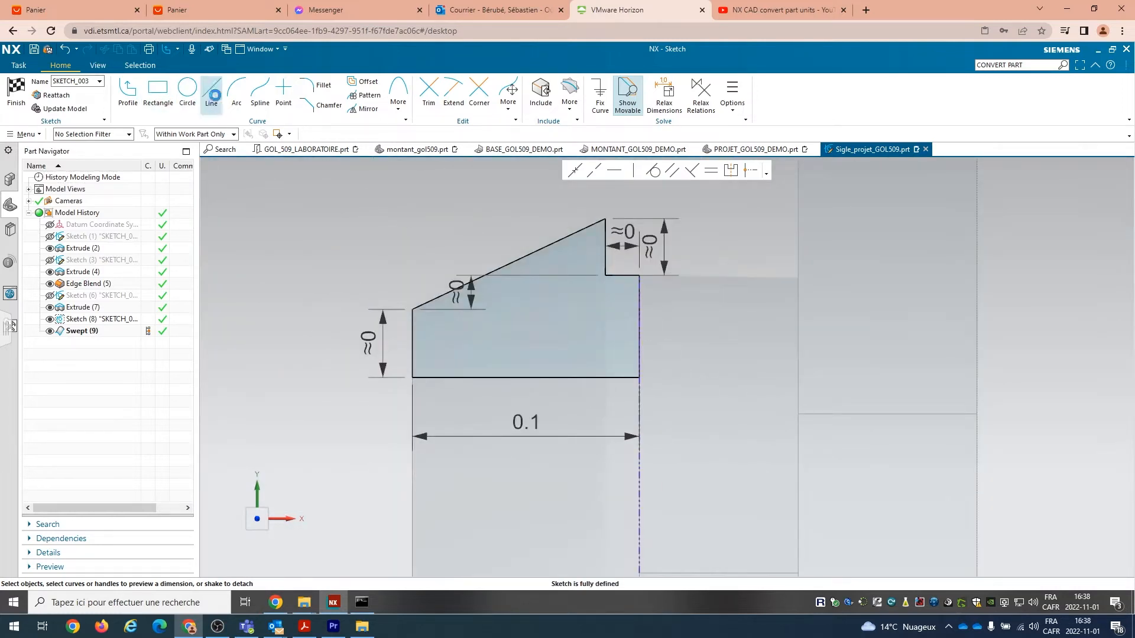
pyautogui.click(211, 94)
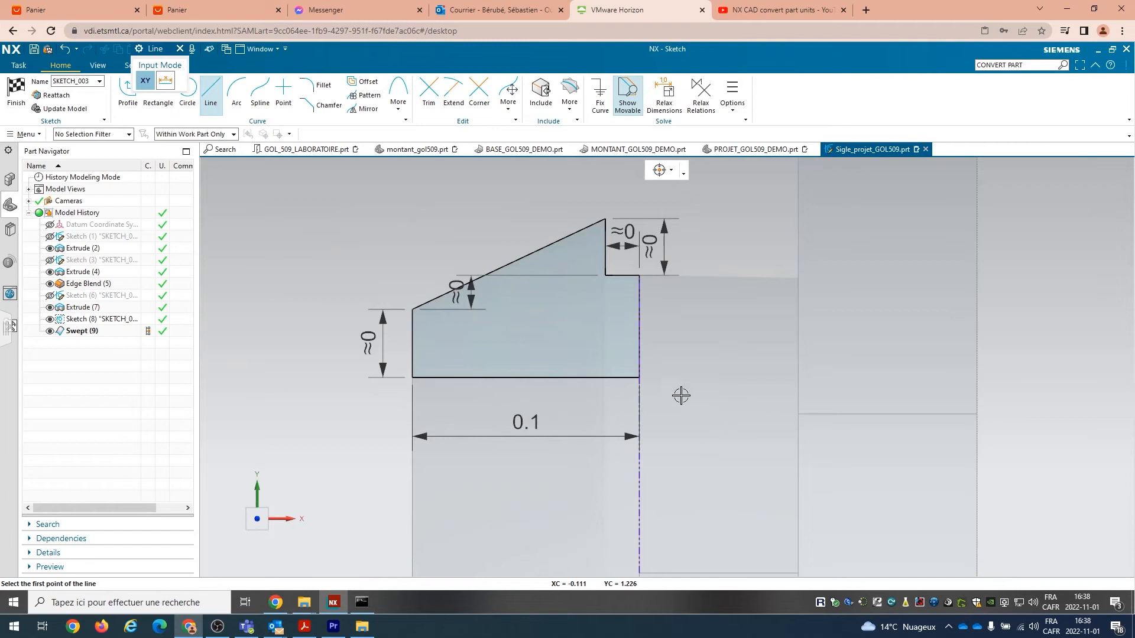
pyautogui.click(654, 378)
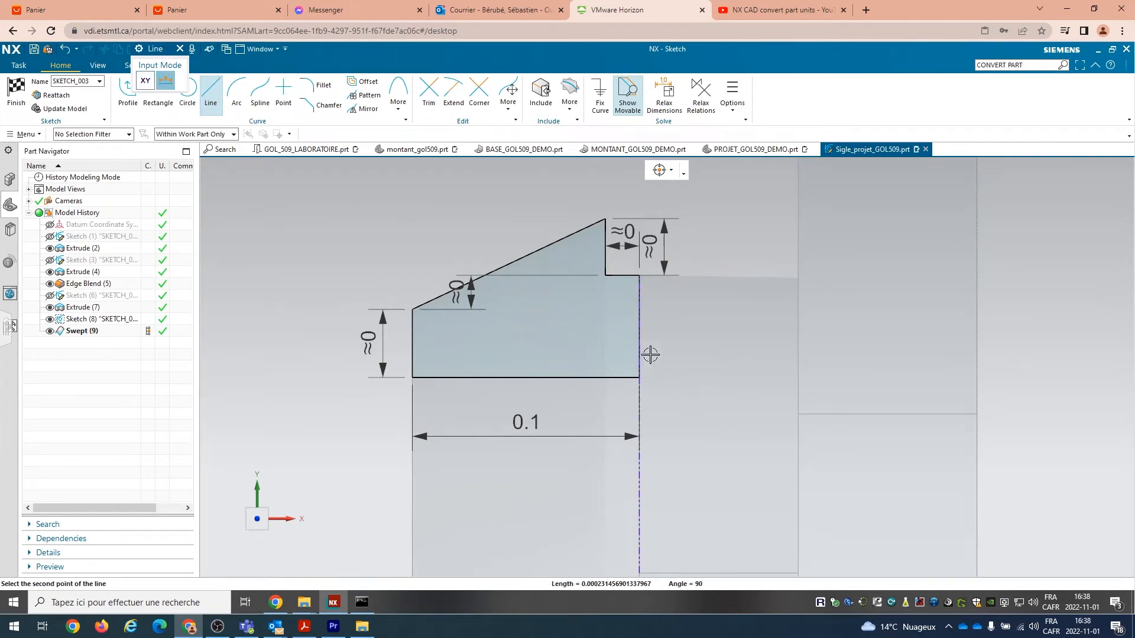
pyautogui.click(654, 275)
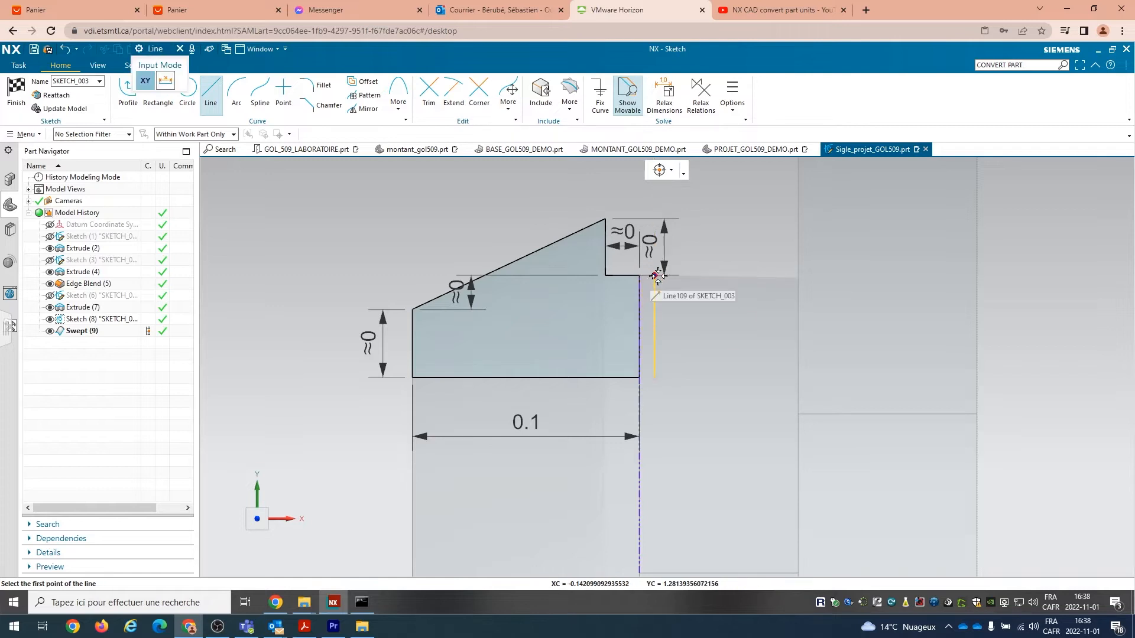
# - Draw two short horizontal lines connecting the new vertical line's upper and lower ends to the profile's right corners
pyautogui.click(655, 275)
pyautogui.click(640, 275)
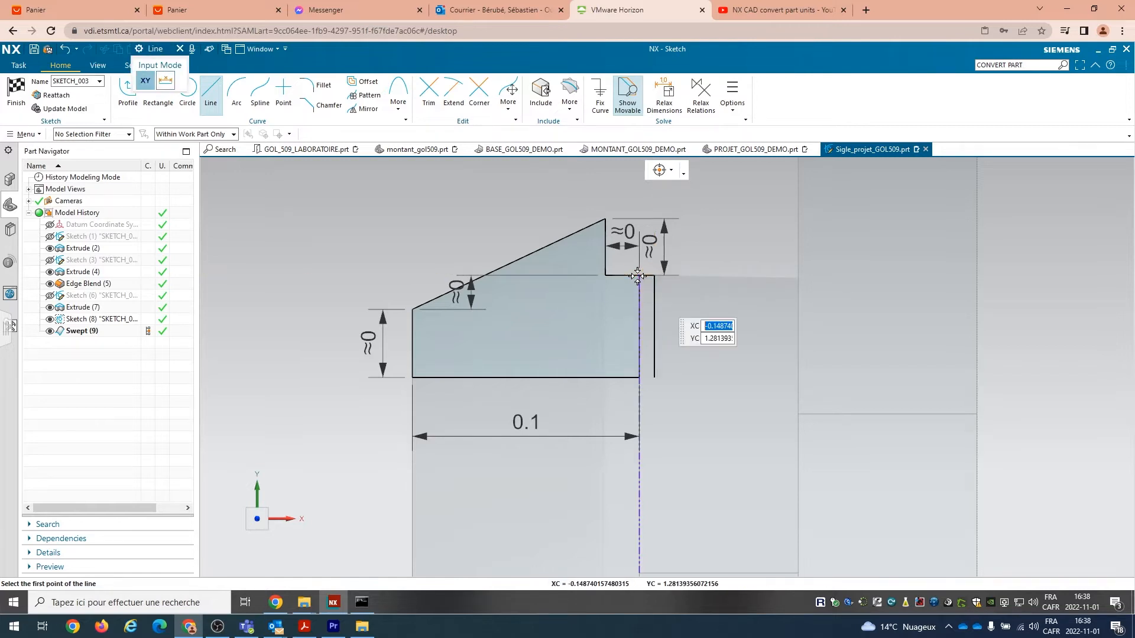
pyautogui.click(653, 376)
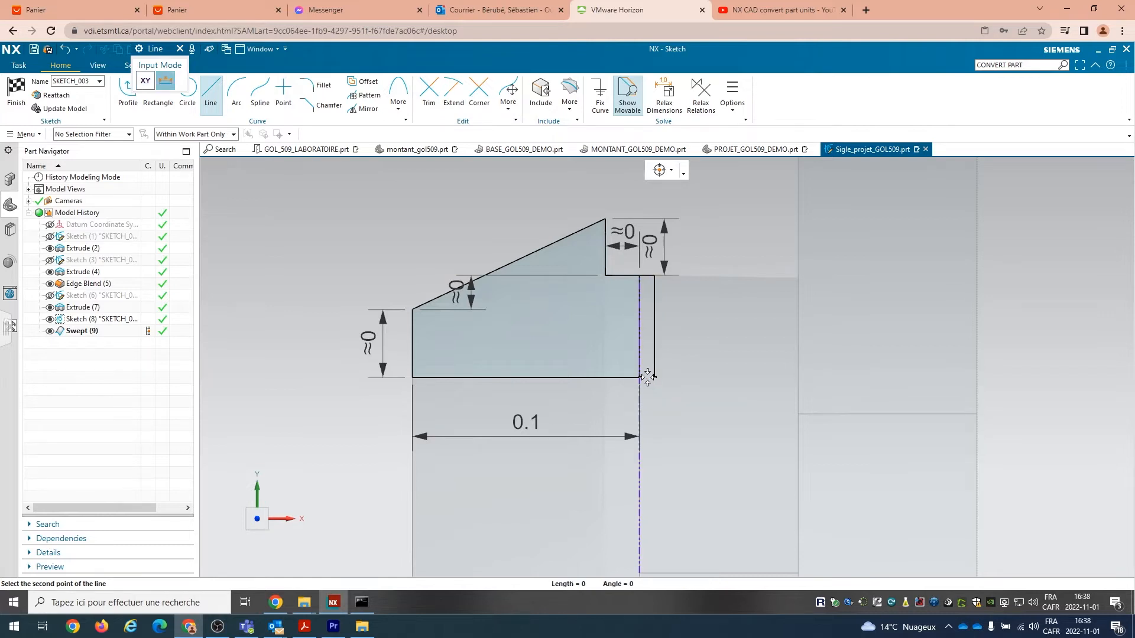
pyautogui.click(639, 377)
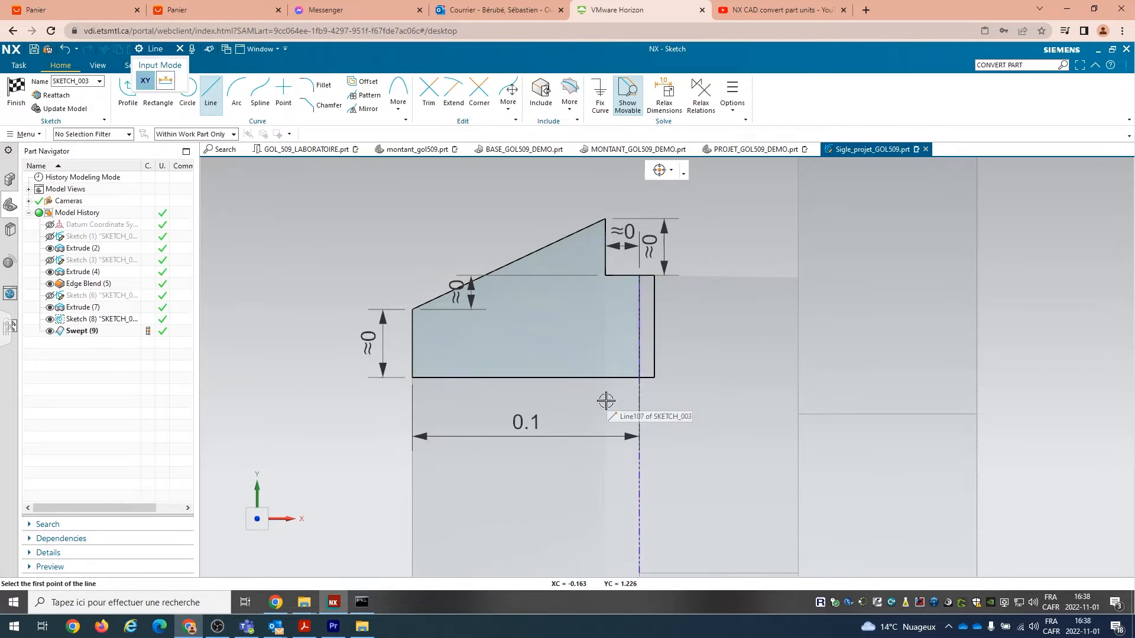
pyautogui.press('Escape')
# - Convert the hook profile's original right vertical line to a reference line
pyautogui.click(640, 356)
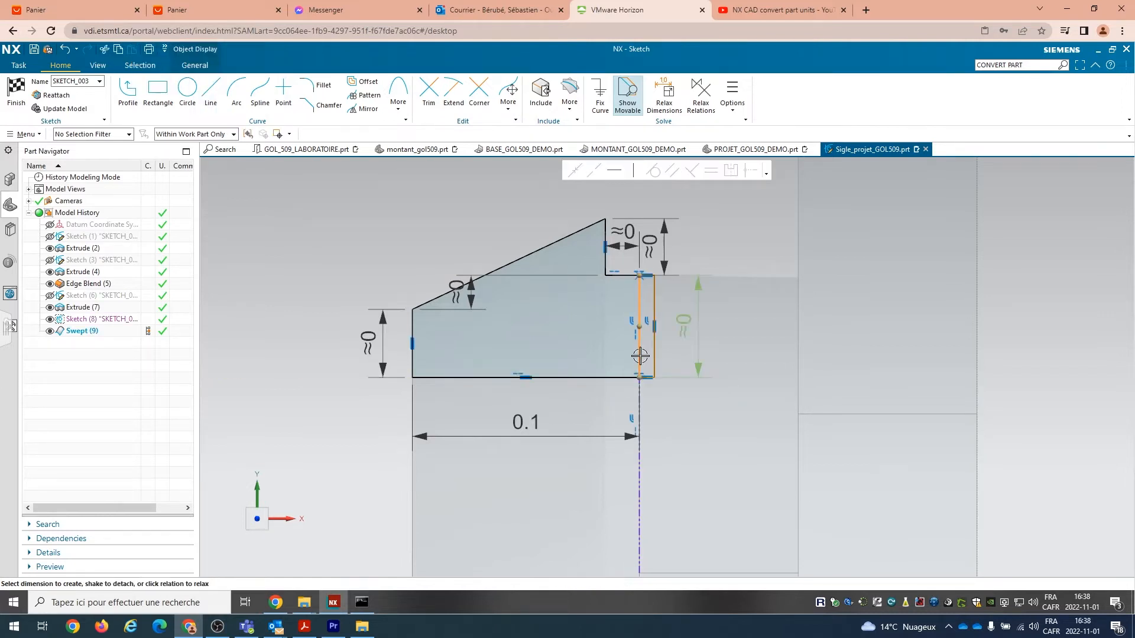
pyautogui.click(663, 340)
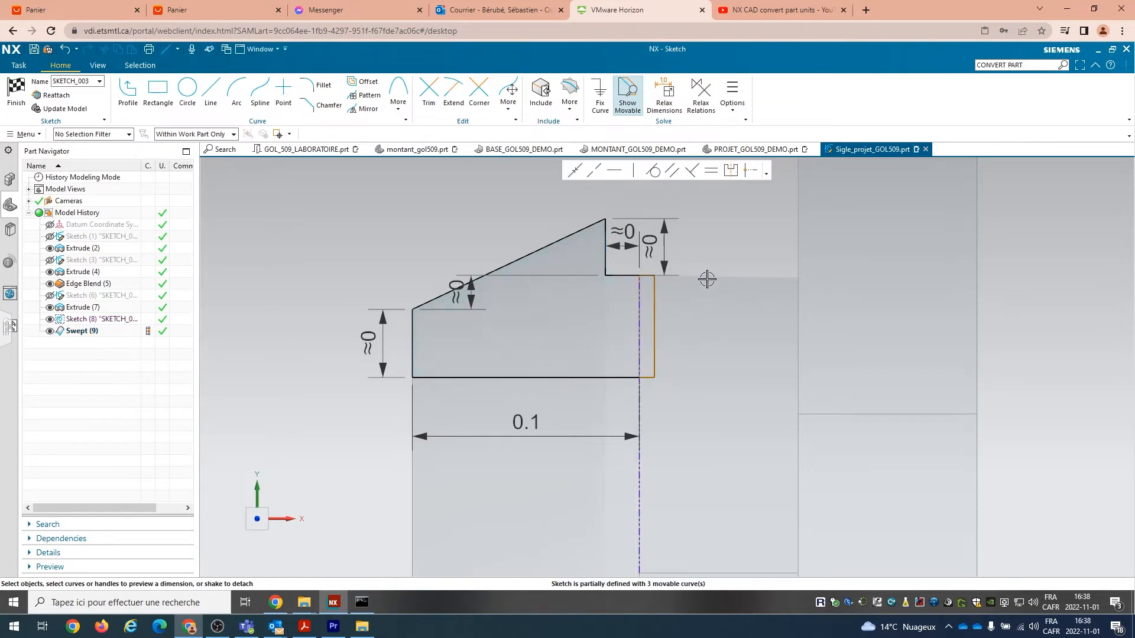
# - Delete the two short horizontal connecting lines between the reference line and the new vertical line
pyautogui.scroll(3, 642, 383)
pyautogui.scroll(-3, 643, 380)
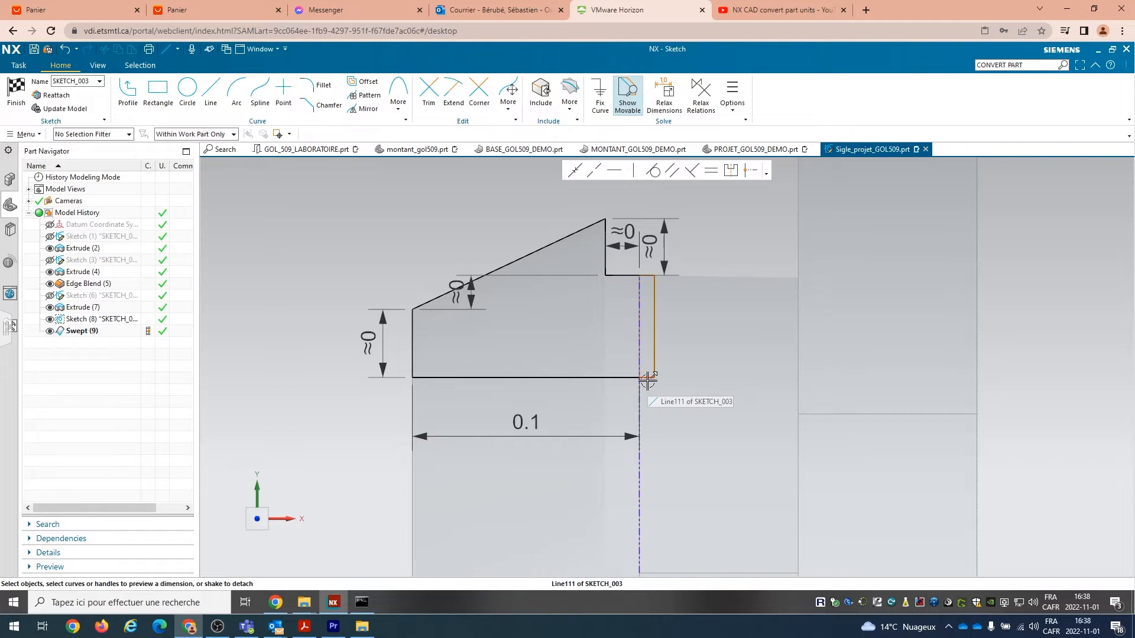
pyautogui.scroll(3, 648, 380)
pyautogui.scroll(-3, 647, 380)
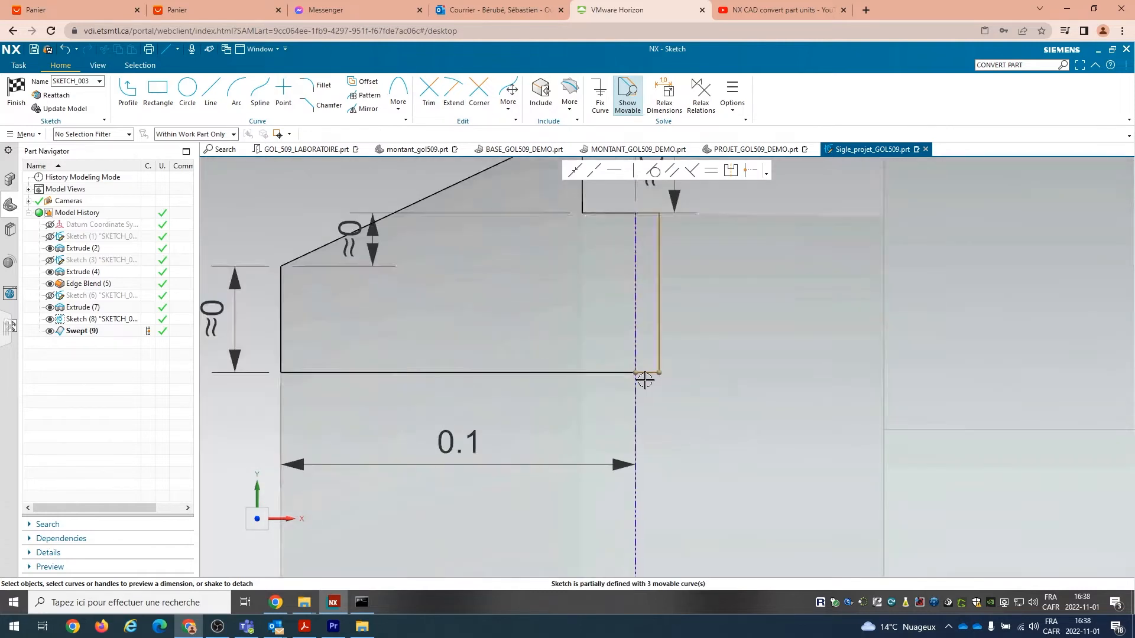
pyautogui.scroll(-2, 499, 462)
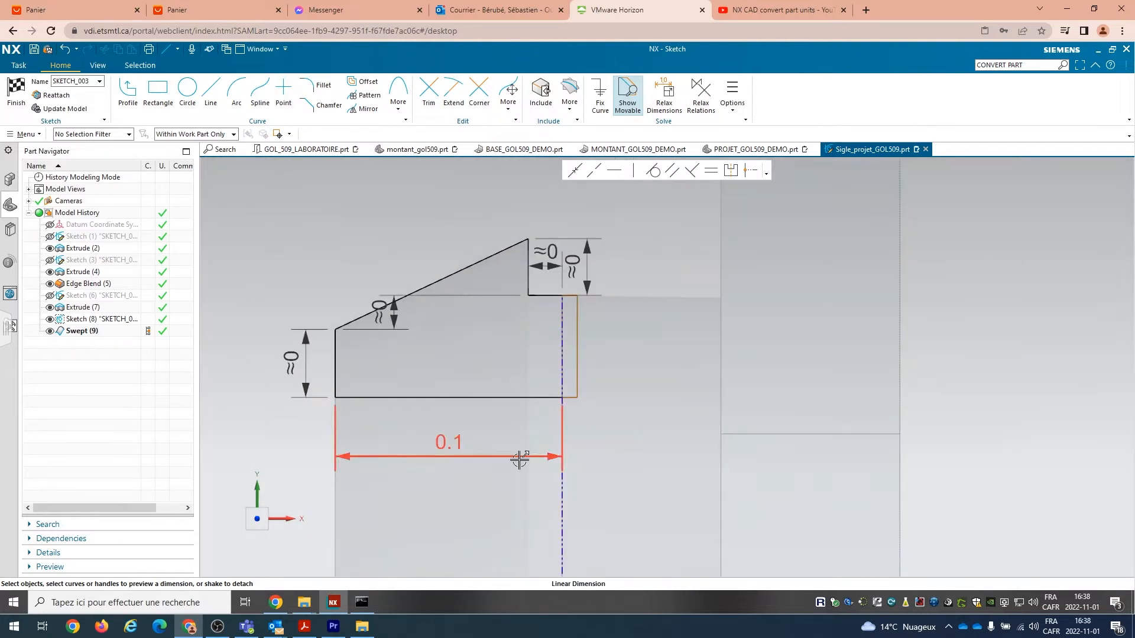
pyautogui.scroll(3, 596, 420)
pyautogui.click(546, 380)
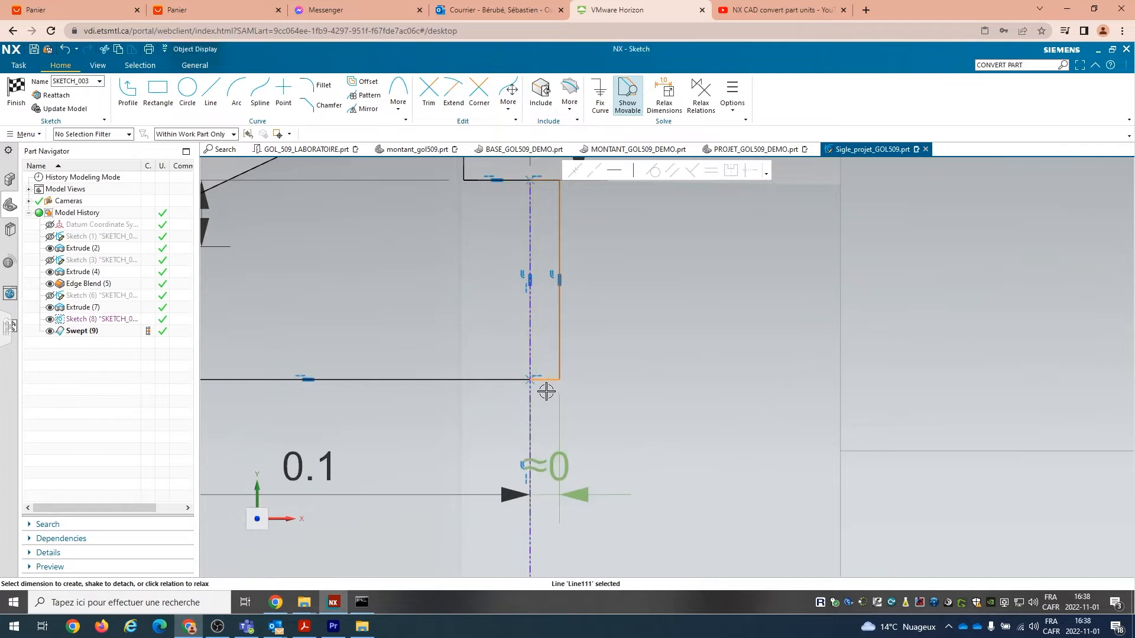
pyautogui.press('Delete')
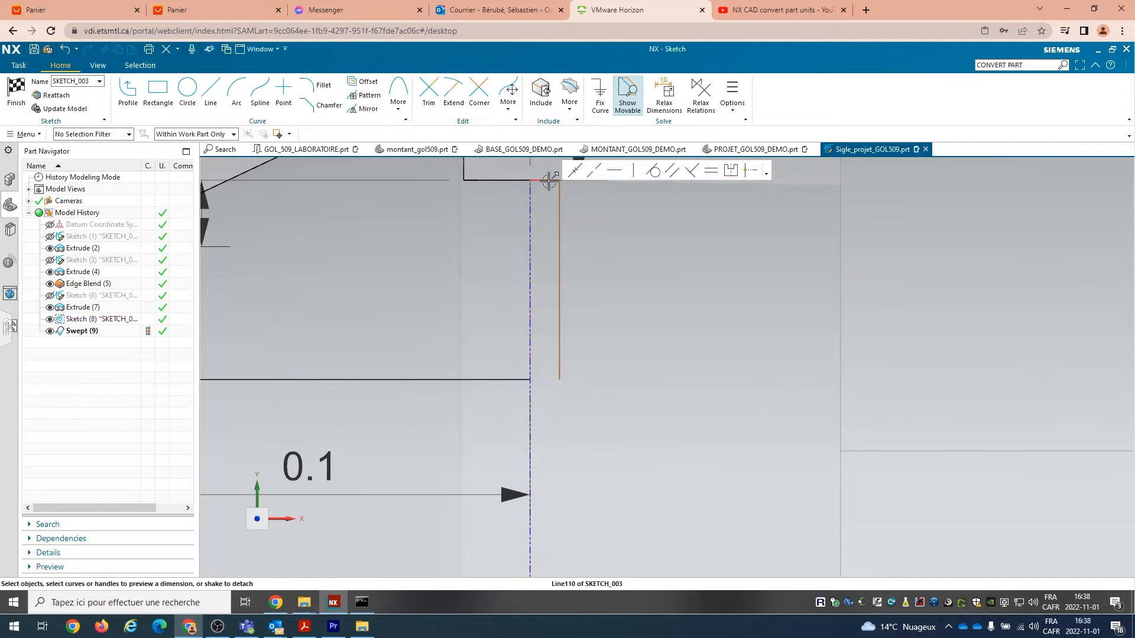
# - Extend the profile's long lower horizontal line and short upper horizontal line to the new vertical line
pyautogui.click(452, 94)
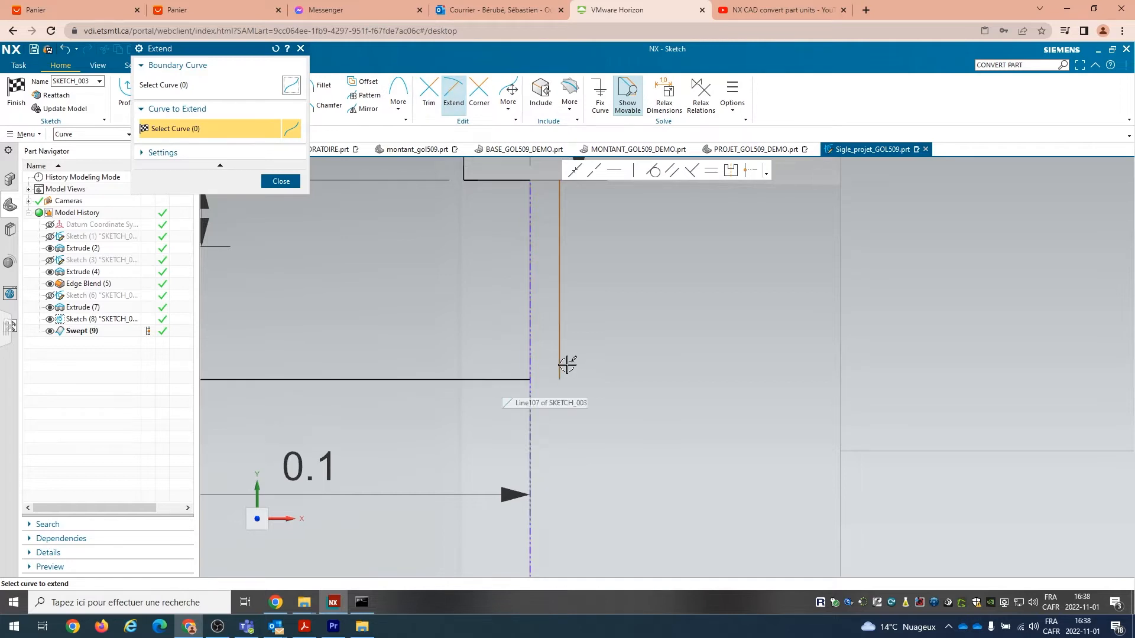
pyautogui.scroll(2, 513, 378)
pyautogui.click(512, 386)
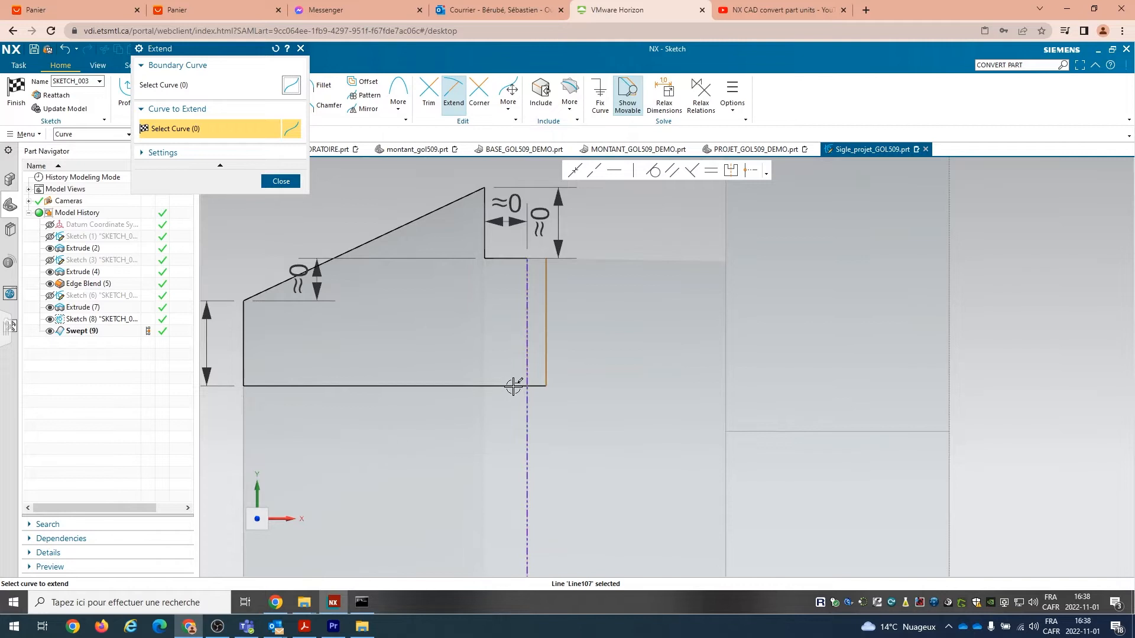
pyautogui.click(512, 258)
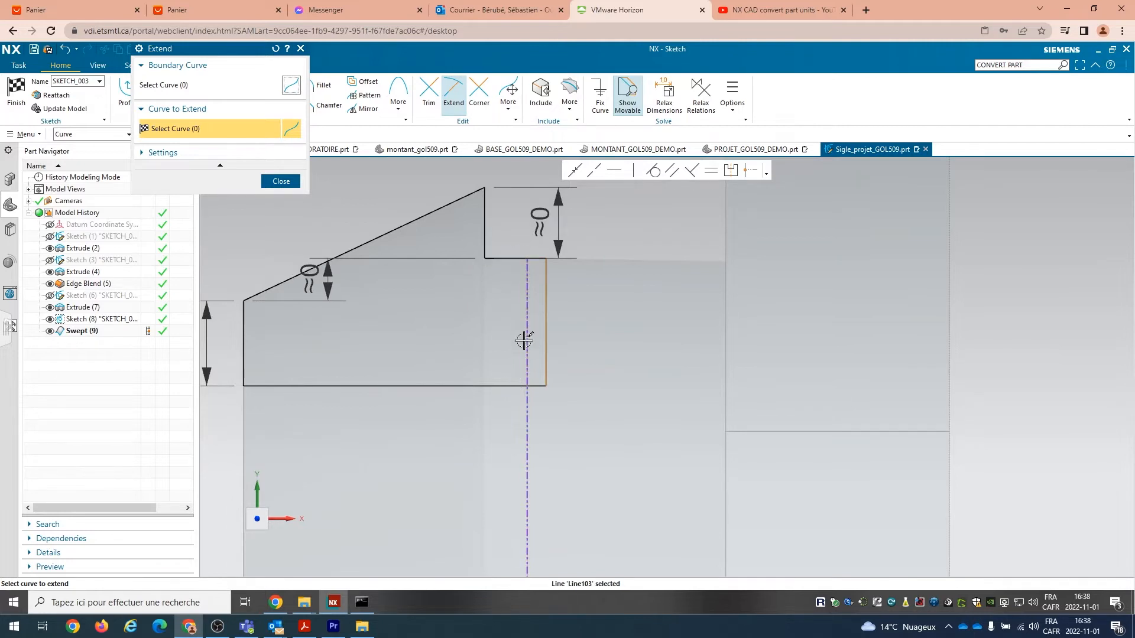
pyautogui.click(282, 181)
# - Dimension the gap between the reference line and the new vertical line and set it to 0.005
pyautogui.scroll(-3, 433, 417)
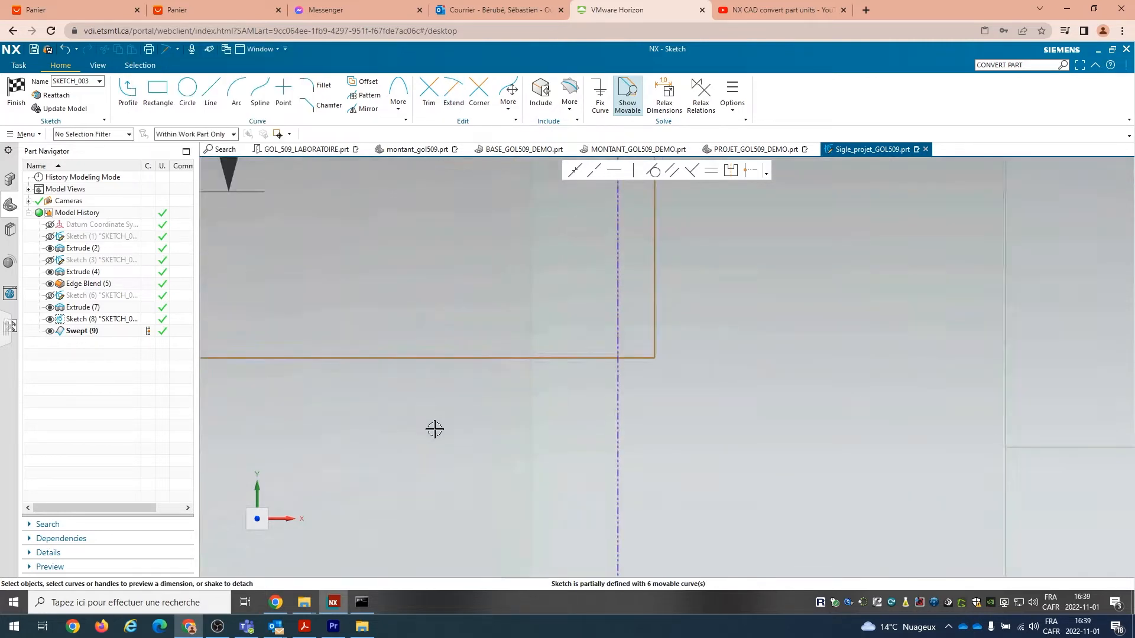
pyautogui.scroll(5, 434, 430)
pyautogui.click(312, 276)
pyautogui.scroll(-3, 484, 363)
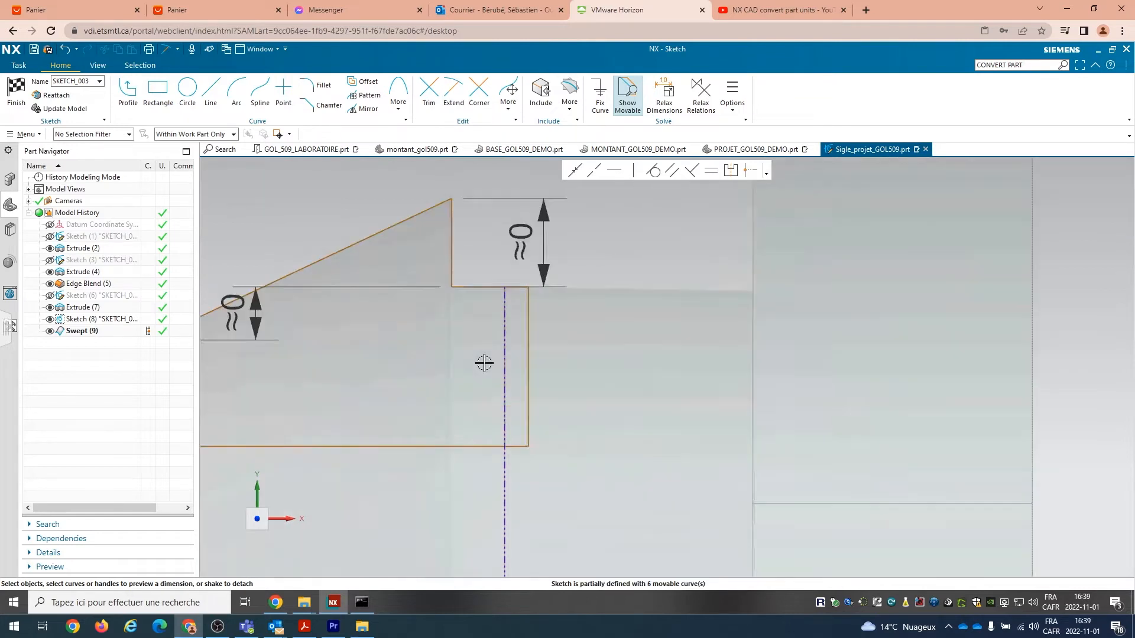
pyautogui.click(527, 314)
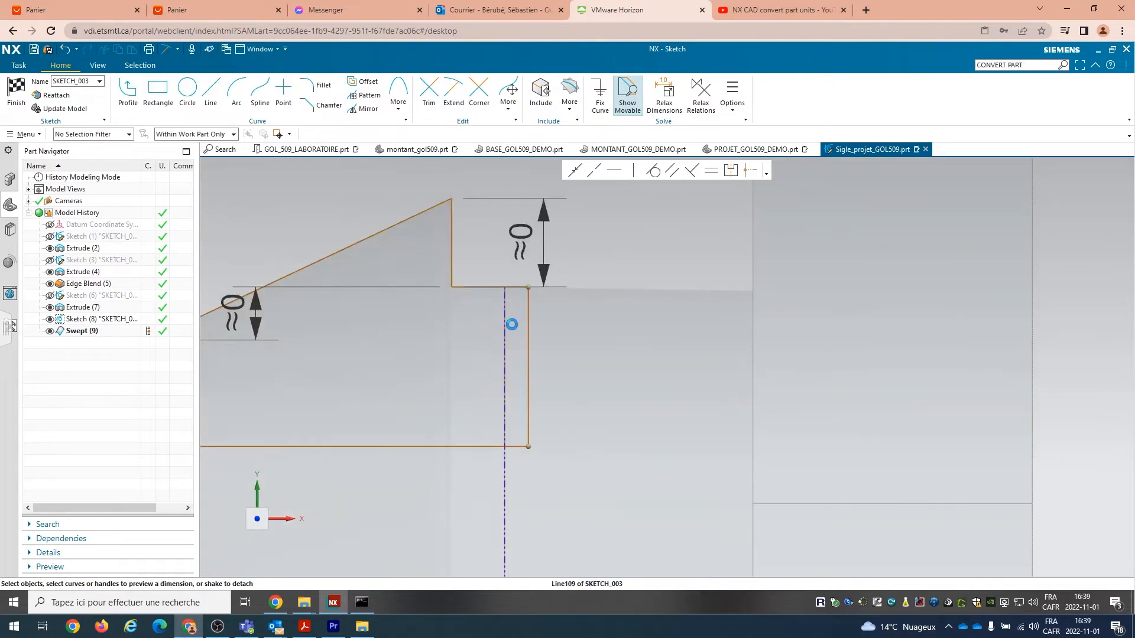
pyautogui.click(505, 326)
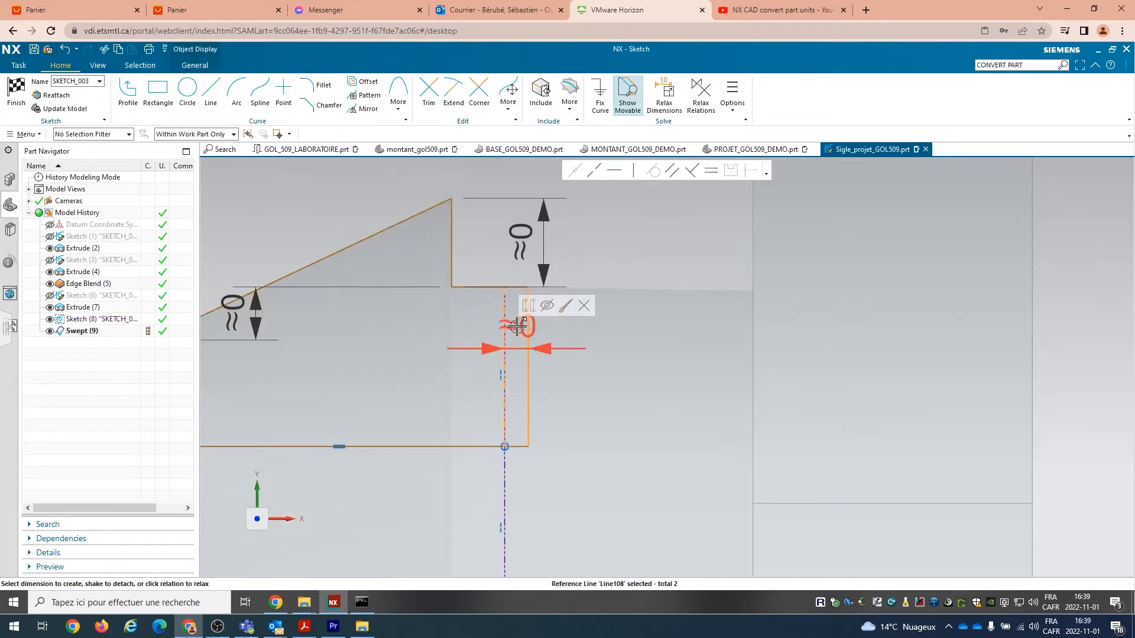
pyautogui.click(516, 326)
pyautogui.write('.')
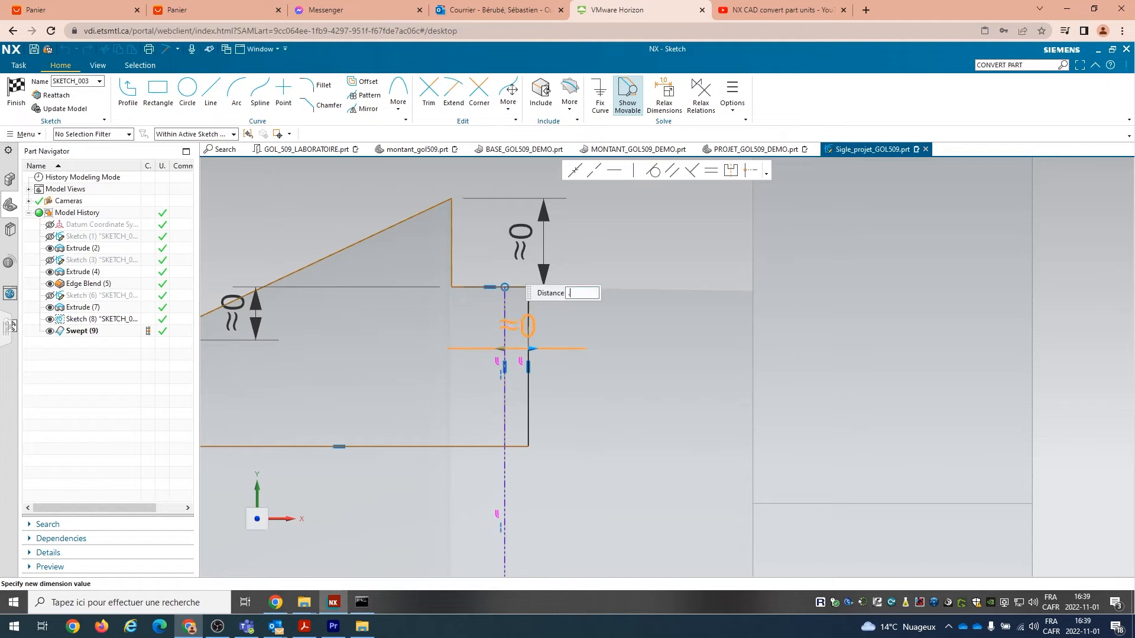
pyautogui.write('005')
pyautogui.press('Return')
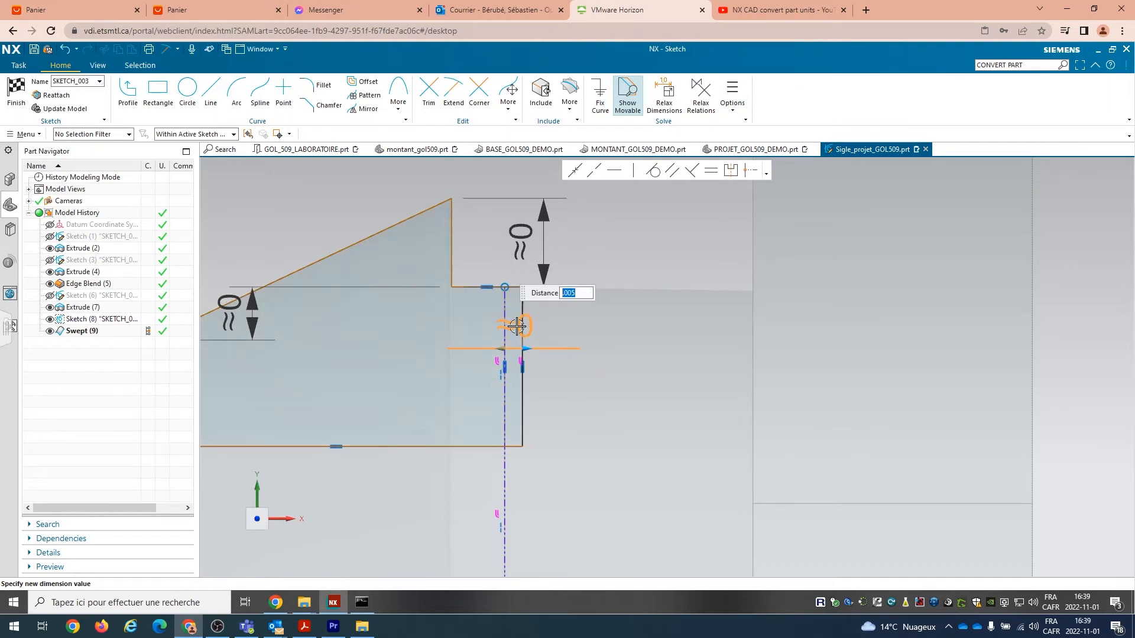
pyautogui.click(613, 245)
# - Dimension the extended lower horizontal line of the hook profile
pyautogui.scroll(-2, 613, 246)
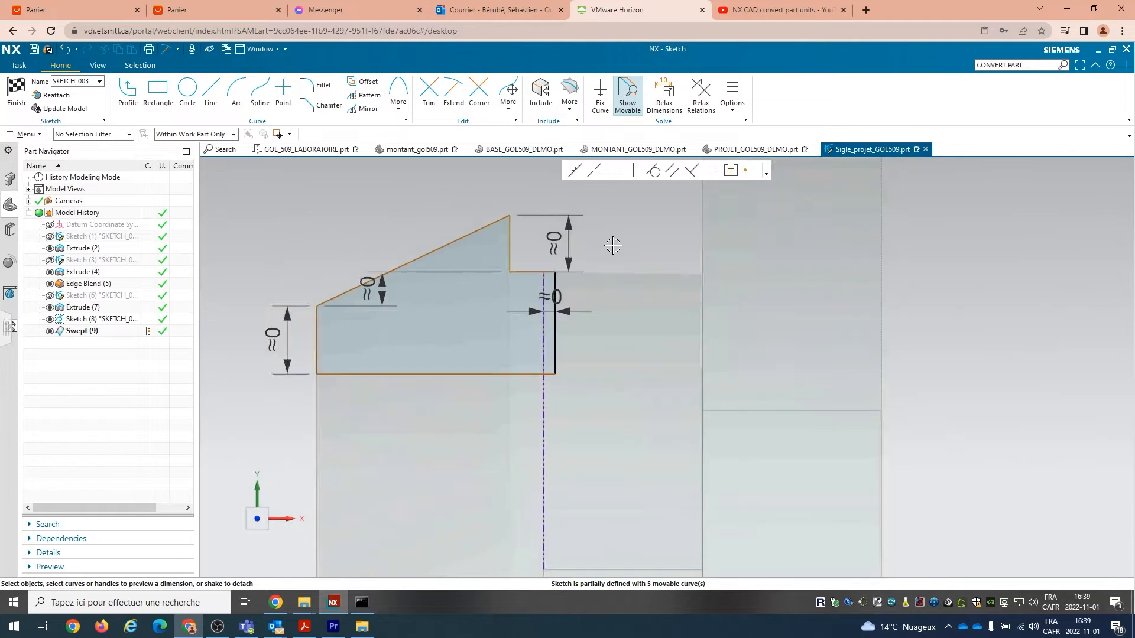
pyautogui.click(495, 375)
pyautogui.click(453, 422)
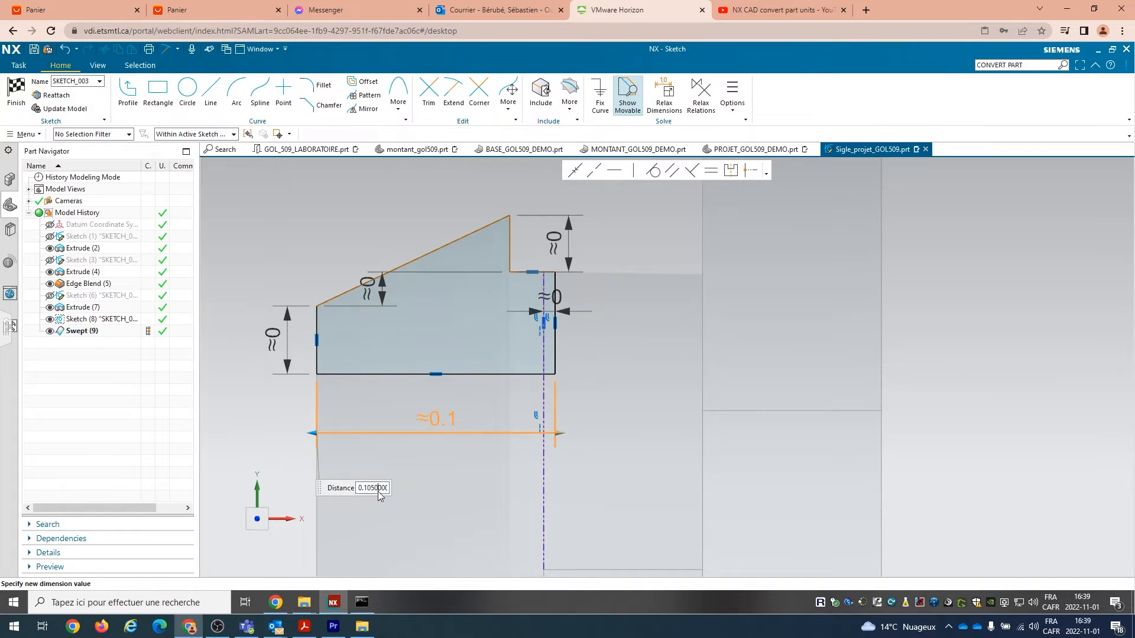
pyautogui.press('Return')
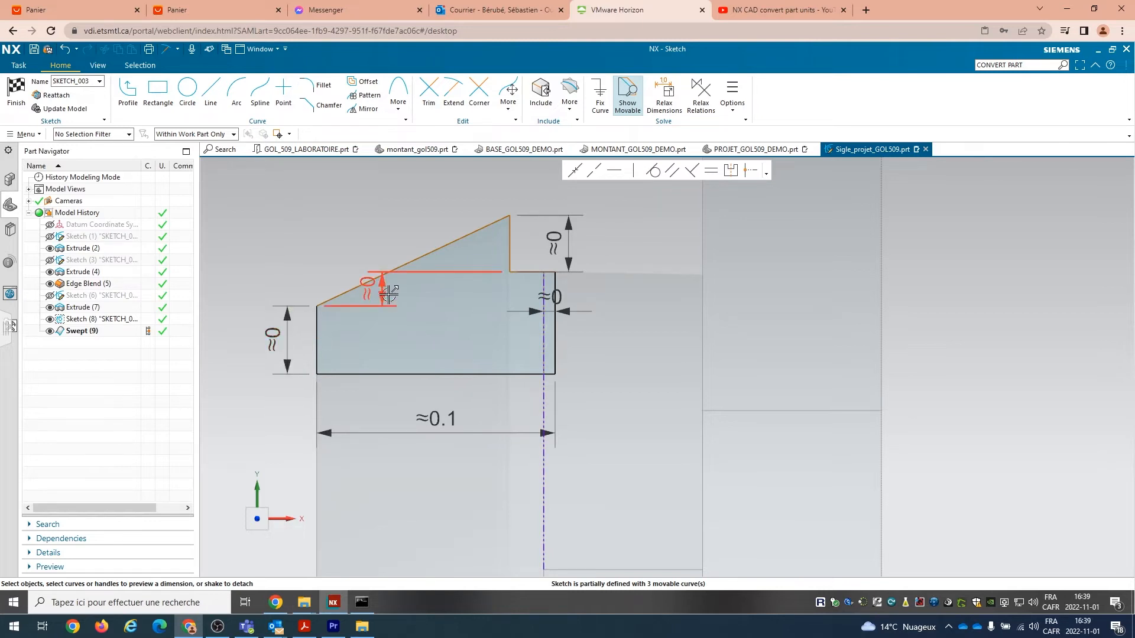
# - Dimension the short upper horizontal line of the hook profile and finish the sketch
pyautogui.click(521, 270)
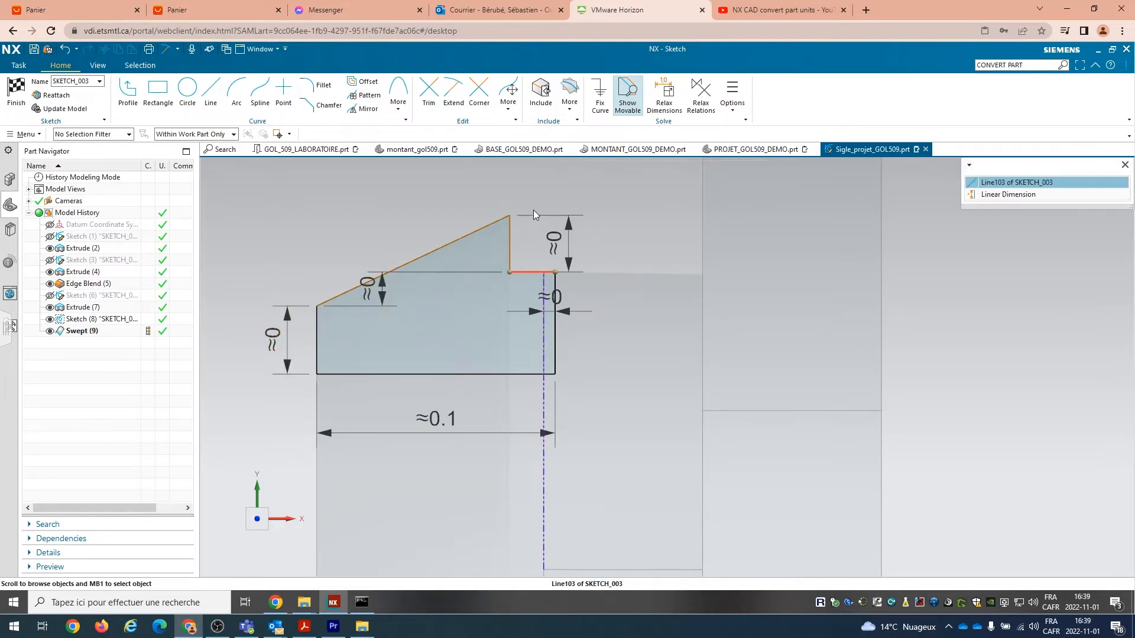
pyautogui.click(534, 254)
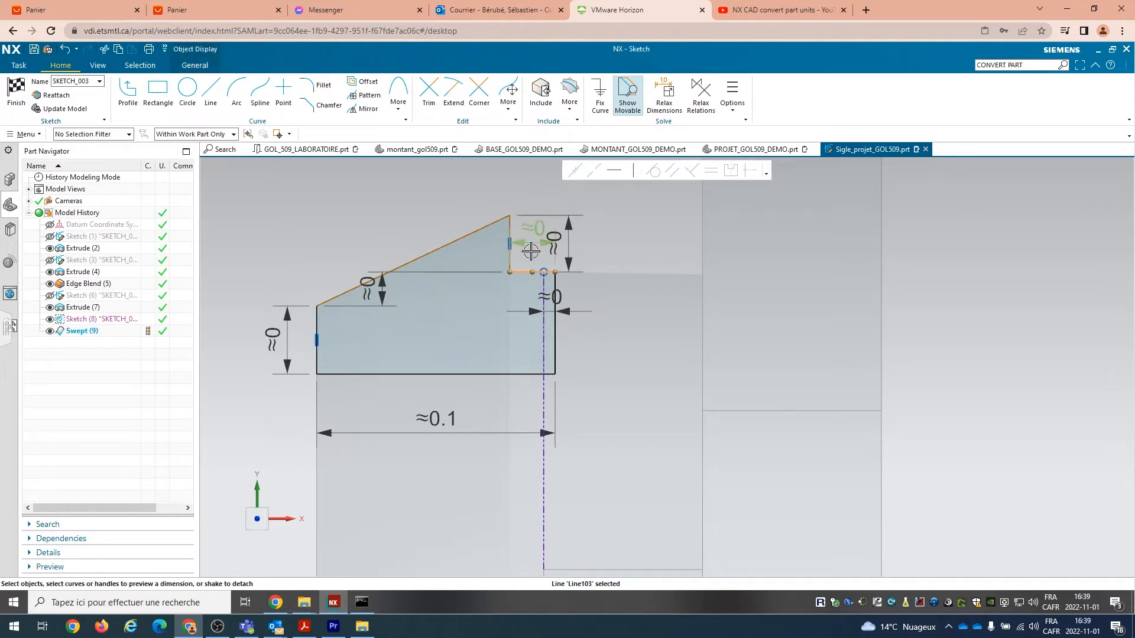
pyautogui.click(535, 228)
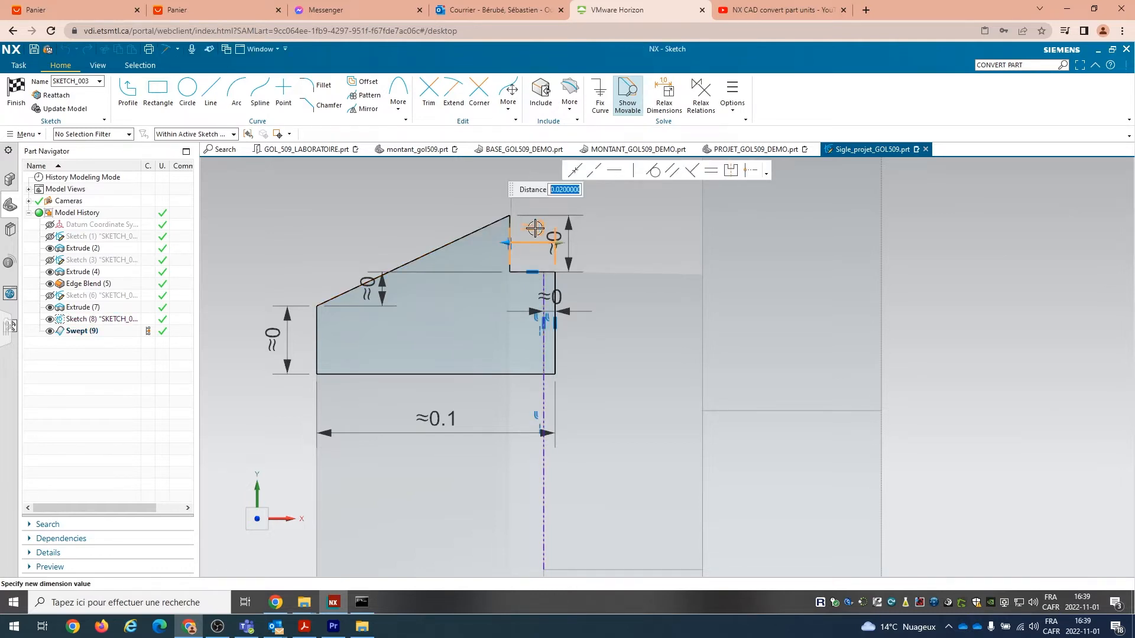
pyautogui.click(436, 221)
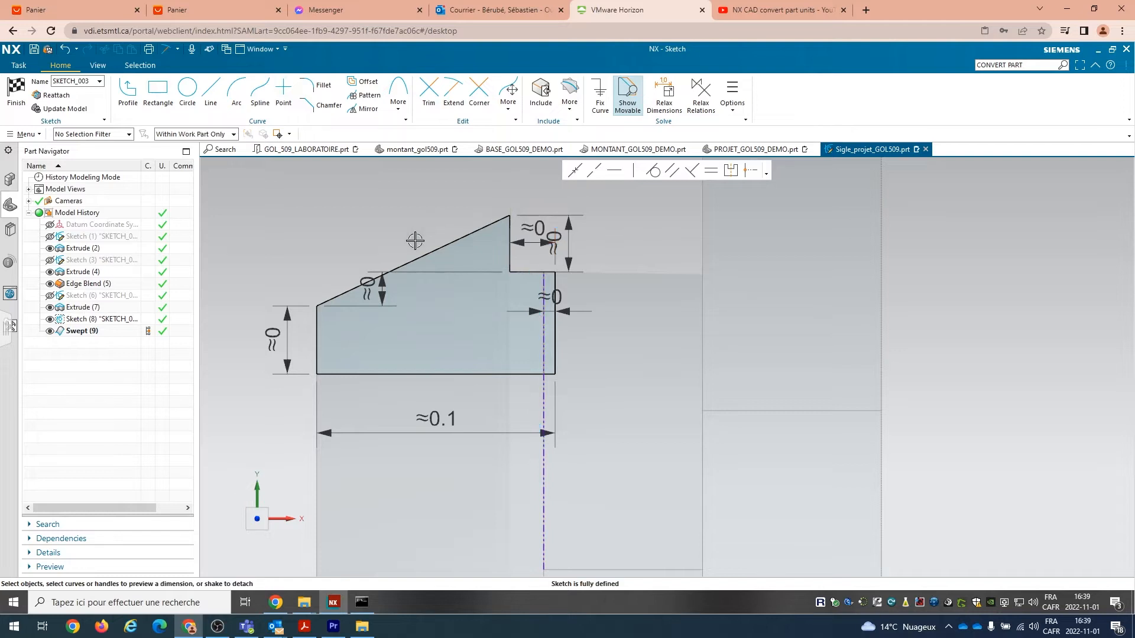
pyautogui.scroll(2, 415, 239)
pyautogui.scroll(-4, 416, 239)
pyautogui.click(16, 91)
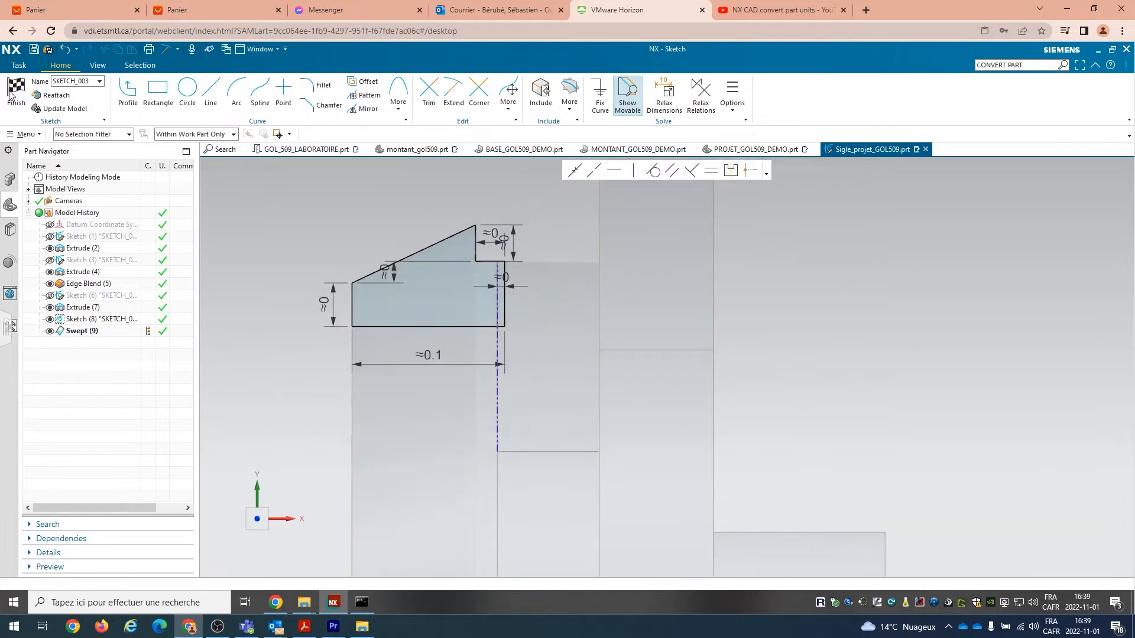
# - Try to unite the swept rim as the target body with the plate as the tool body
pyautogui.moveTo(370, 328)
pyautogui.mouseDown(button='middle')
pyautogui.moveTo(347, 309)
pyautogui.moveTo(357, 336)
pyautogui.mouseUp(button='middle')
pyautogui.scroll(5, 458, 341)
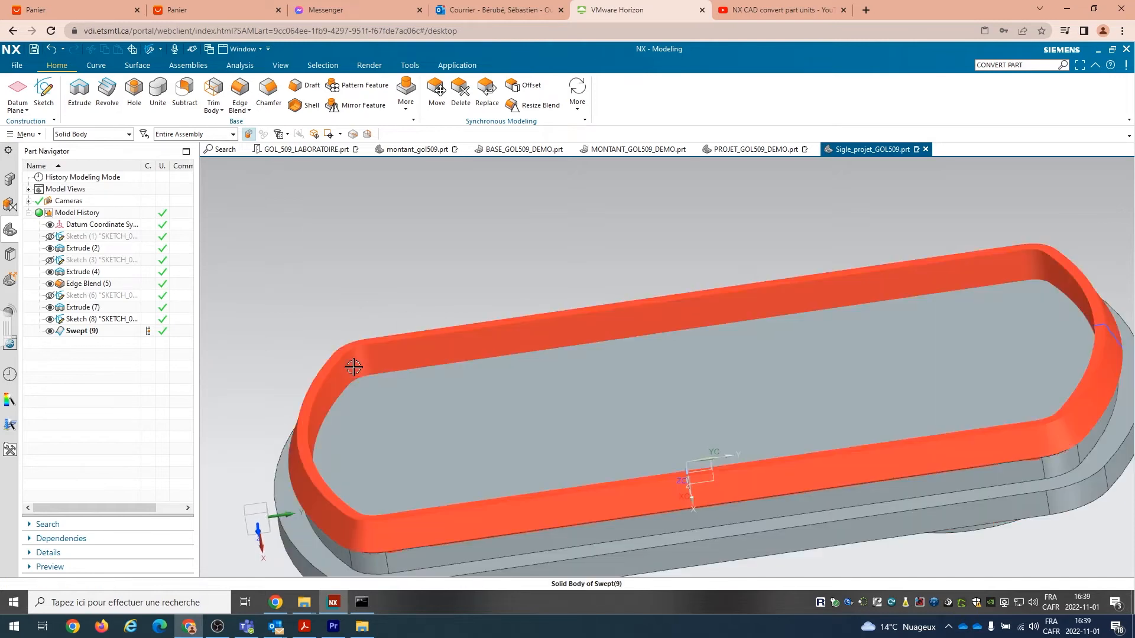
pyautogui.click(360, 366)
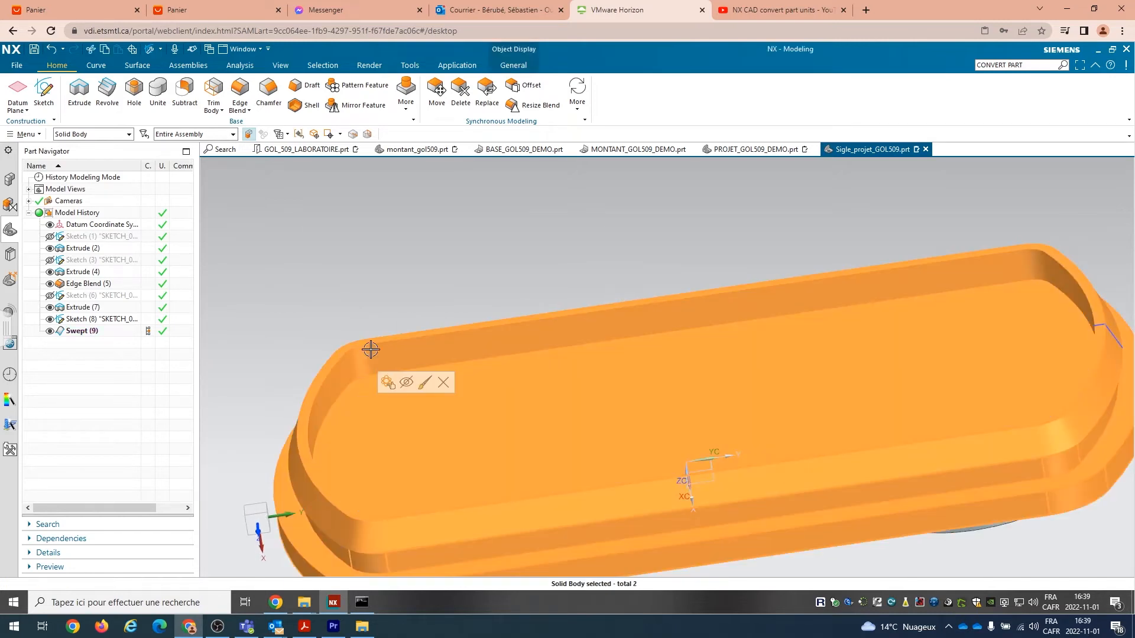
pyautogui.click(158, 90)
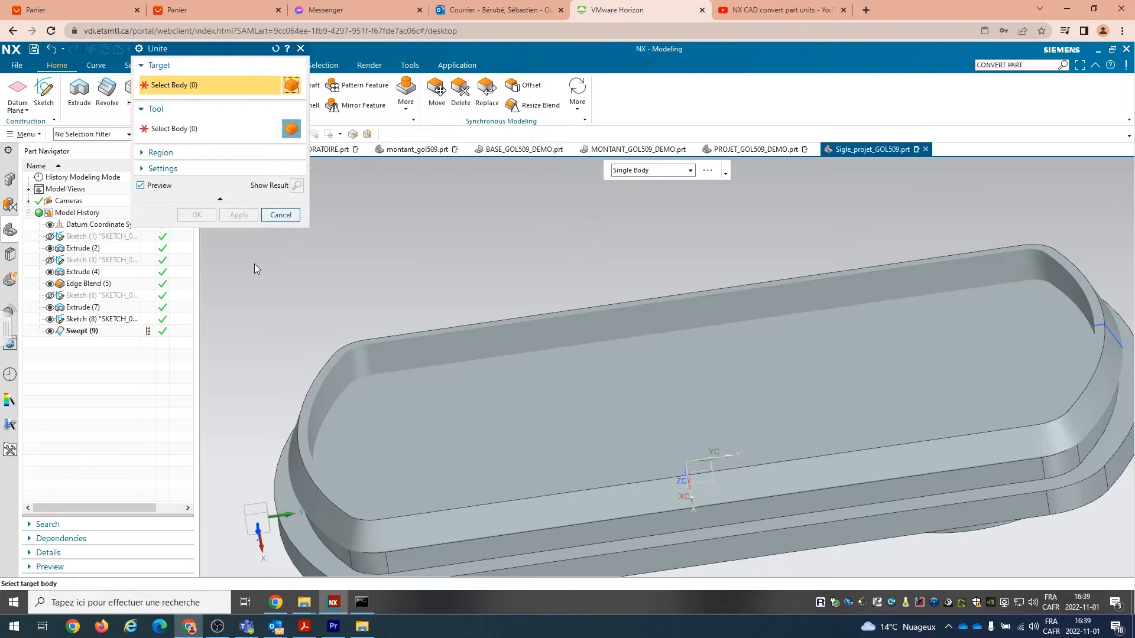
pyautogui.click(87, 332)
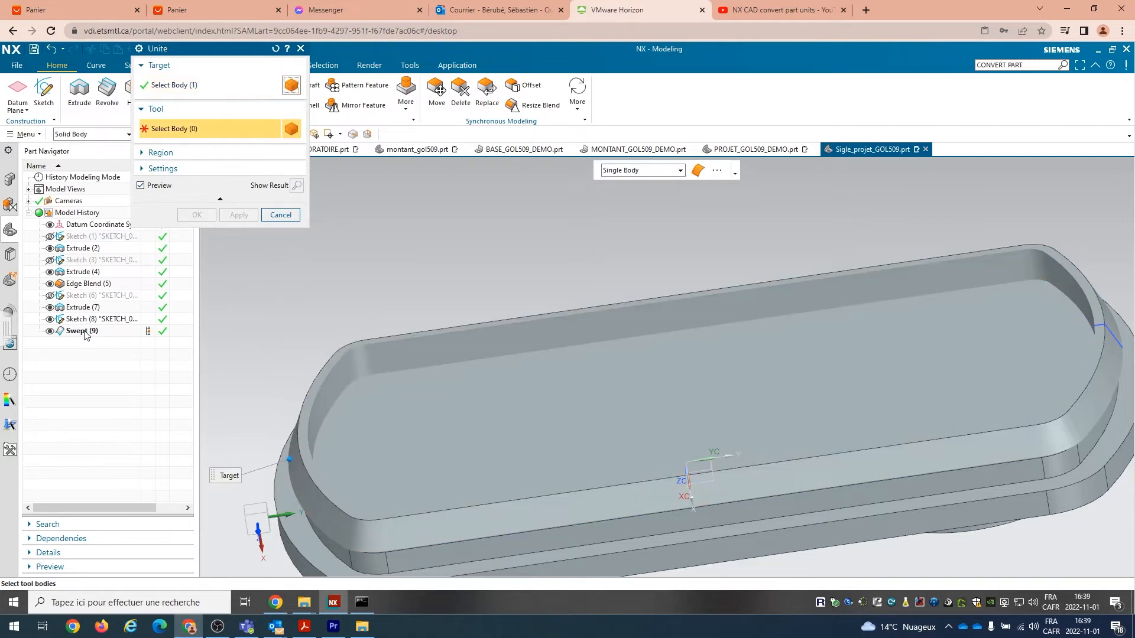
pyautogui.click(433, 402)
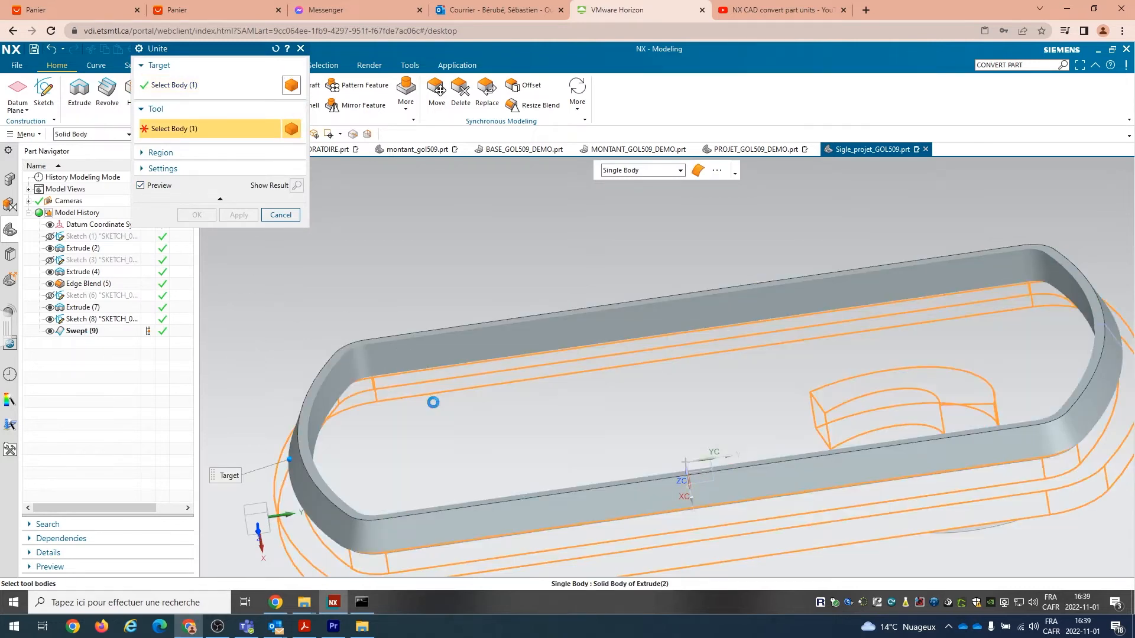
pyautogui.scroll(2, 426, 445)
pyautogui.scroll(-4, 426, 445)
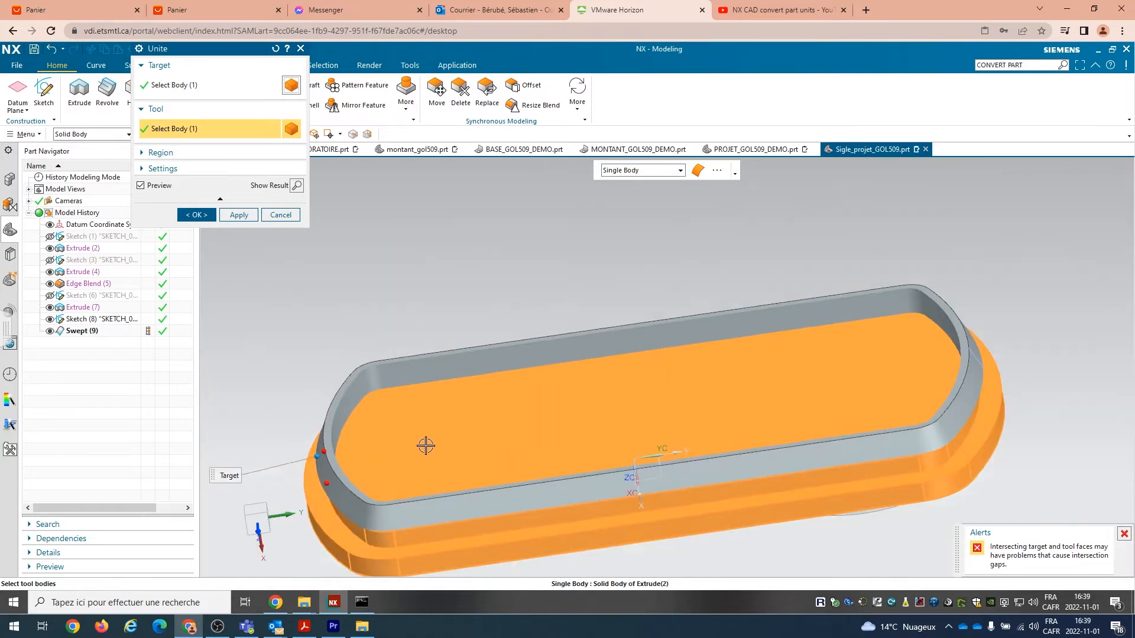
pyautogui.click(184, 155)
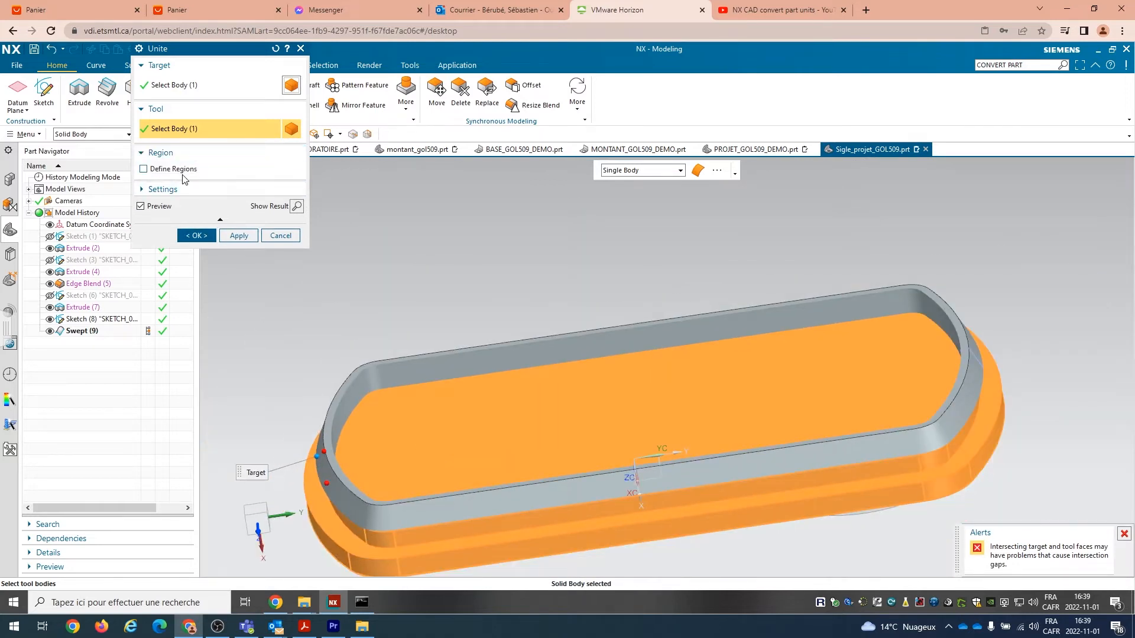
pyautogui.click(180, 189)
pyautogui.click(210, 286)
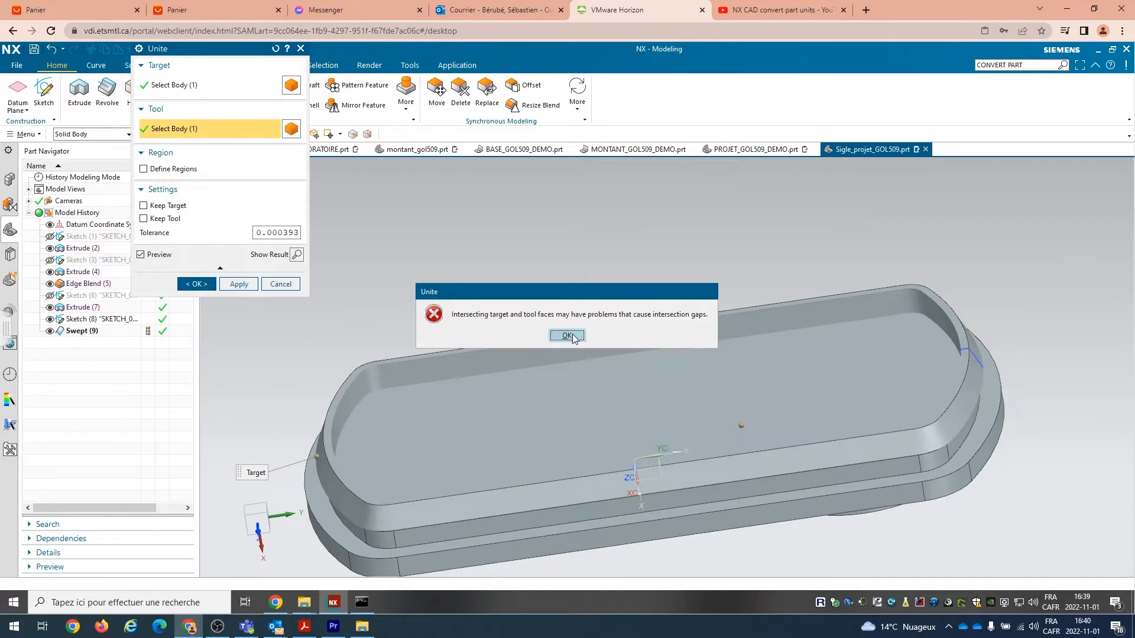
pyautogui.click(568, 335)
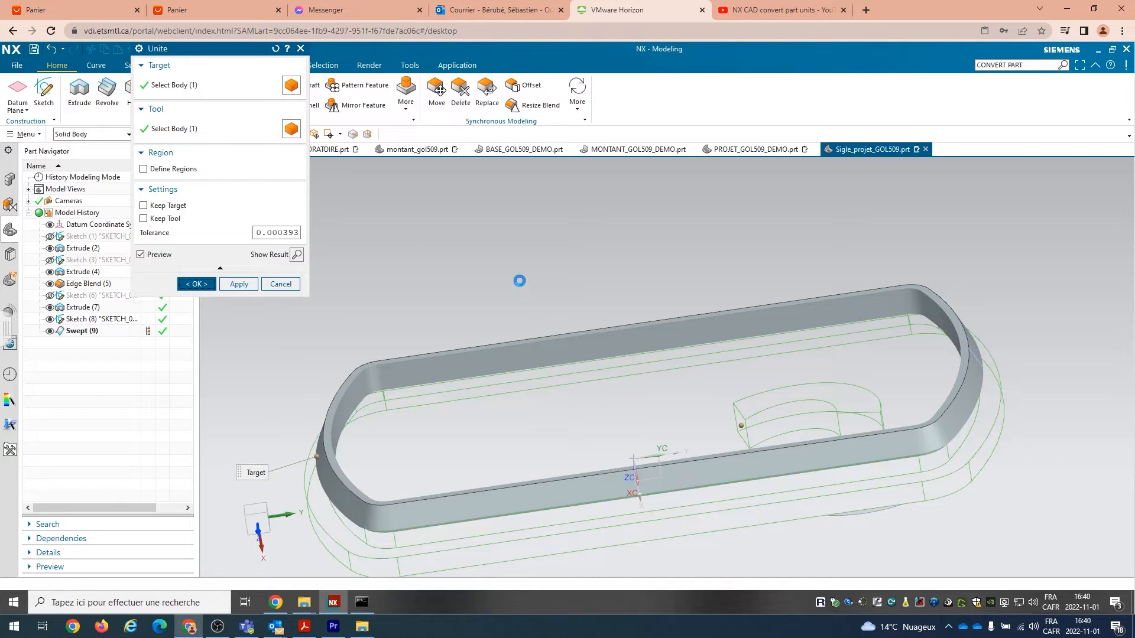
# - Try the same unite of rim and plate with Define Regions enabled, then abandon the operation
pyautogui.moveTo(536, 259)
pyautogui.mouseDown(button='middle')
pyautogui.moveTo(560, 249)
pyautogui.moveTo(549, 262)
pyautogui.mouseUp(button='middle')
pyautogui.click(184, 169)
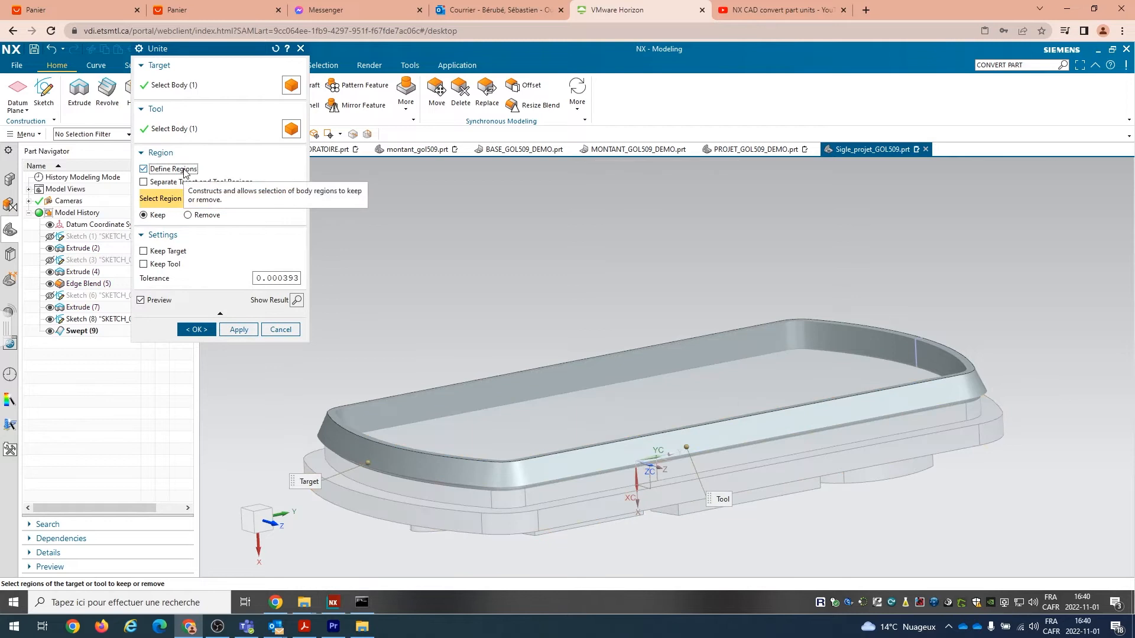
pyautogui.moveTo(380, 299); pyautogui.dragTo(376, 292, button='middle')
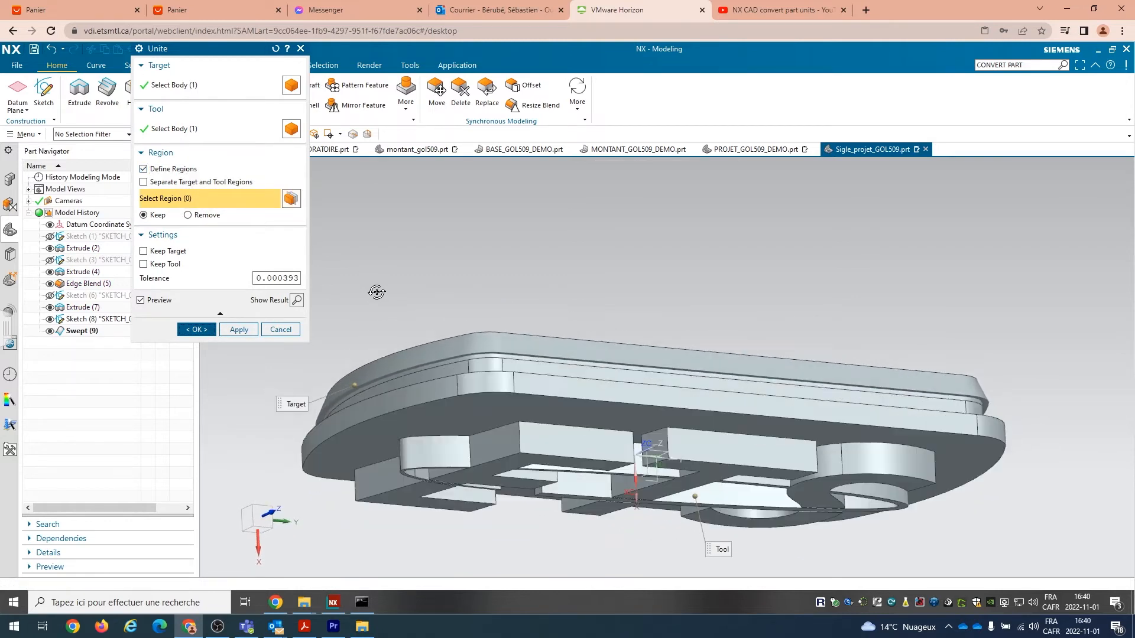
pyautogui.click(284, 331)
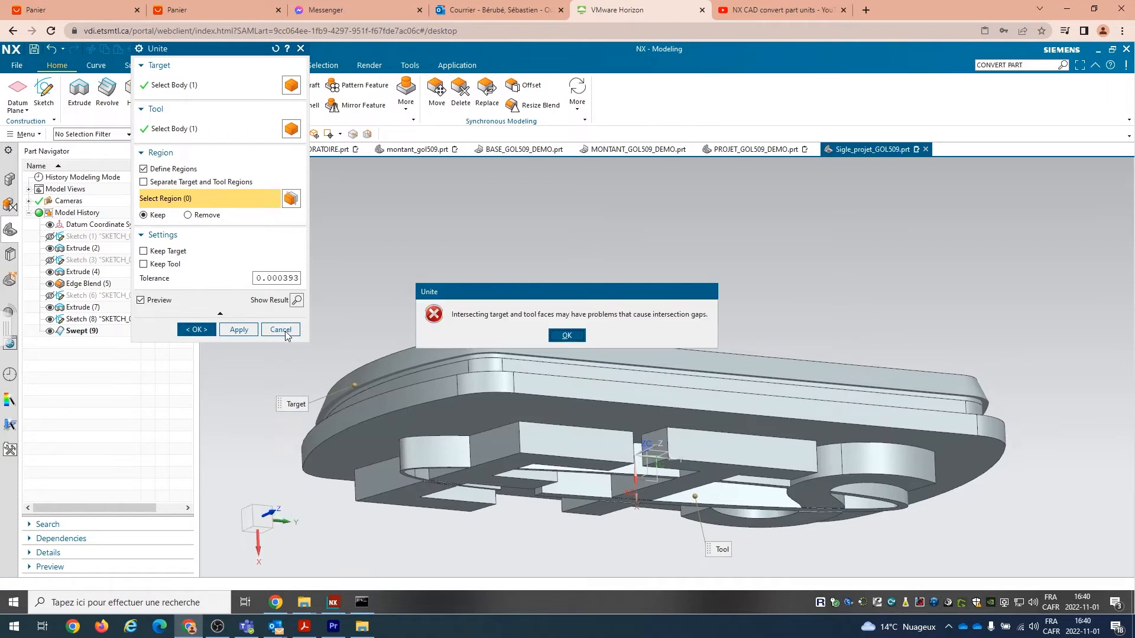
pyautogui.click(566, 335)
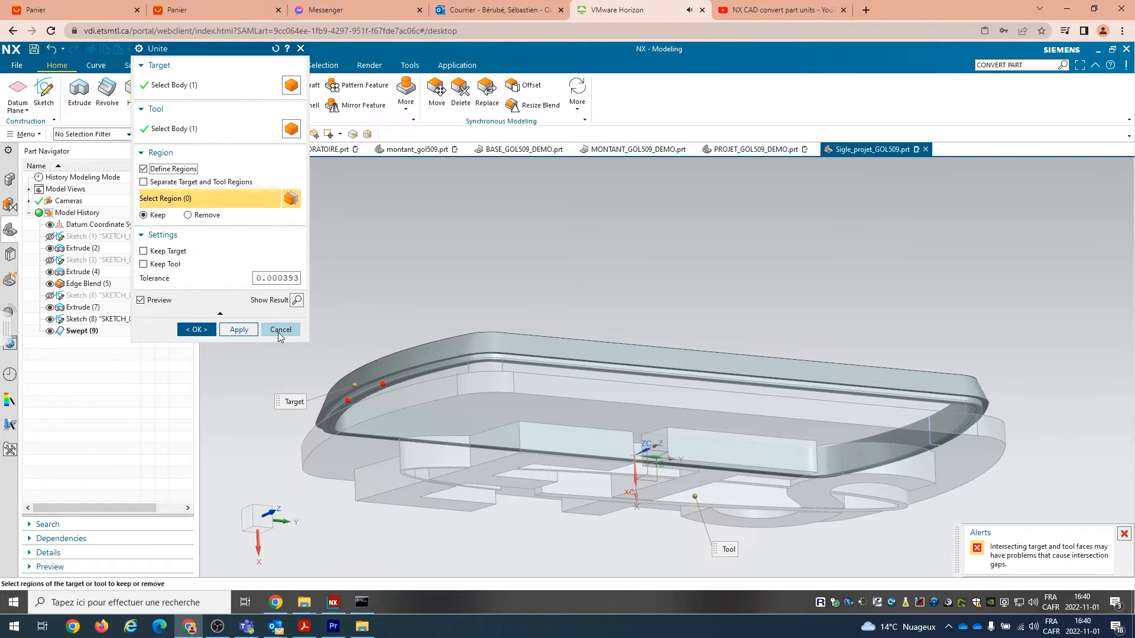
pyautogui.click(280, 330)
# - Save the logo part and close NX
pyautogui.moveTo(428, 286); pyautogui.dragTo(420, 301, button='middle')
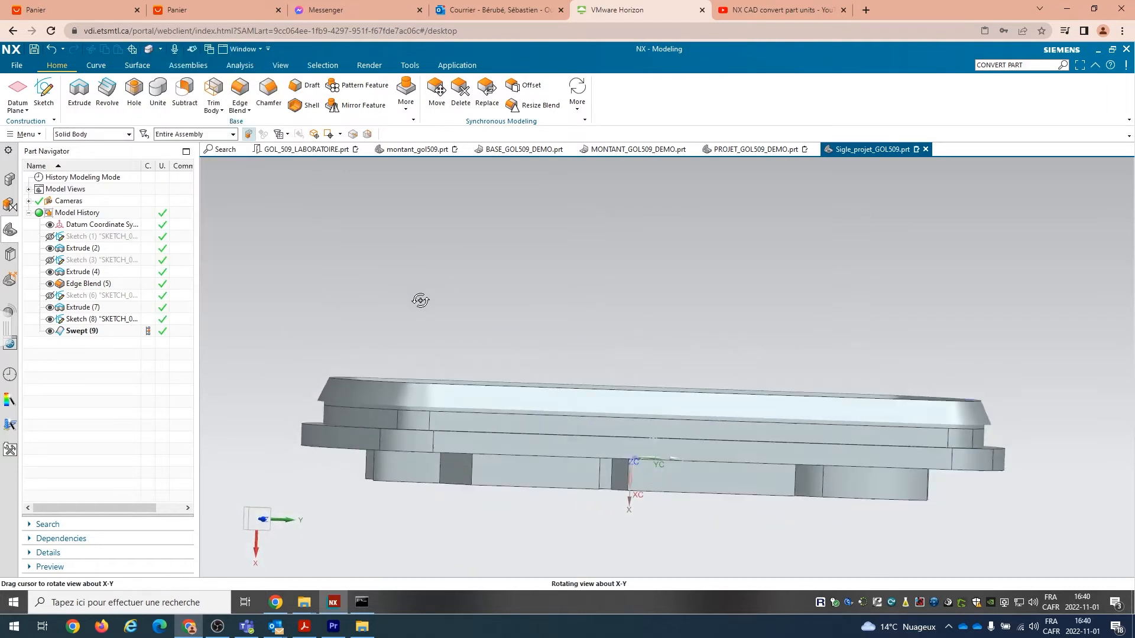
pyautogui.click(33, 50)
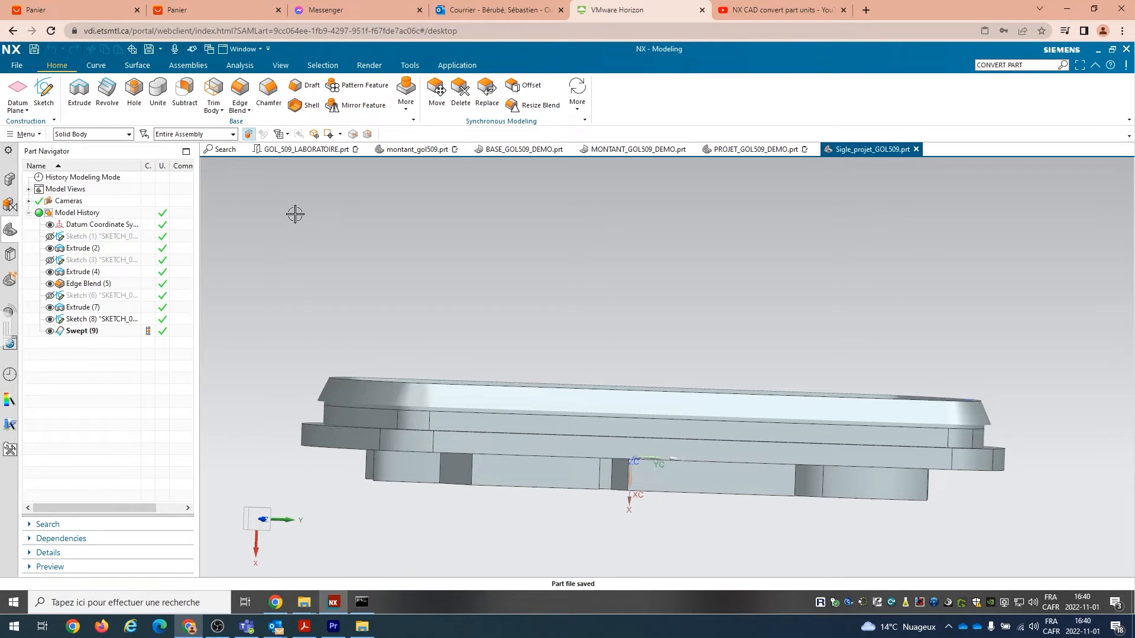
pyautogui.click(1126, 50)
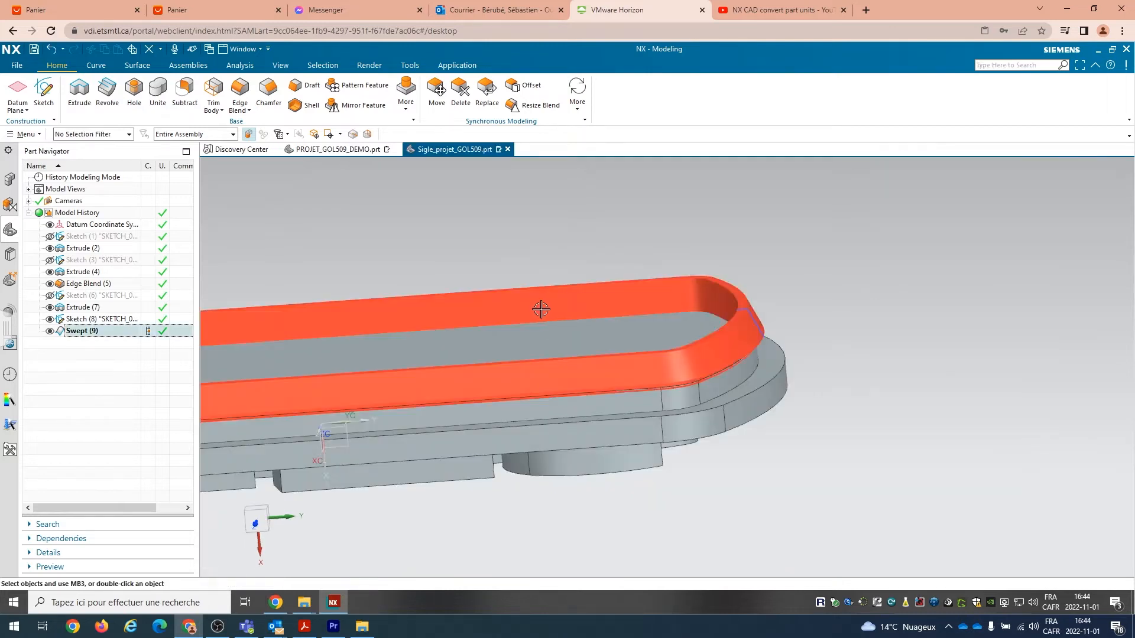
# - Edit the swept rim's parameters and try the Fixed orientation method for its section
pyautogui.moveTo(539, 307); pyautogui.dragTo(216, 345, button='middle')
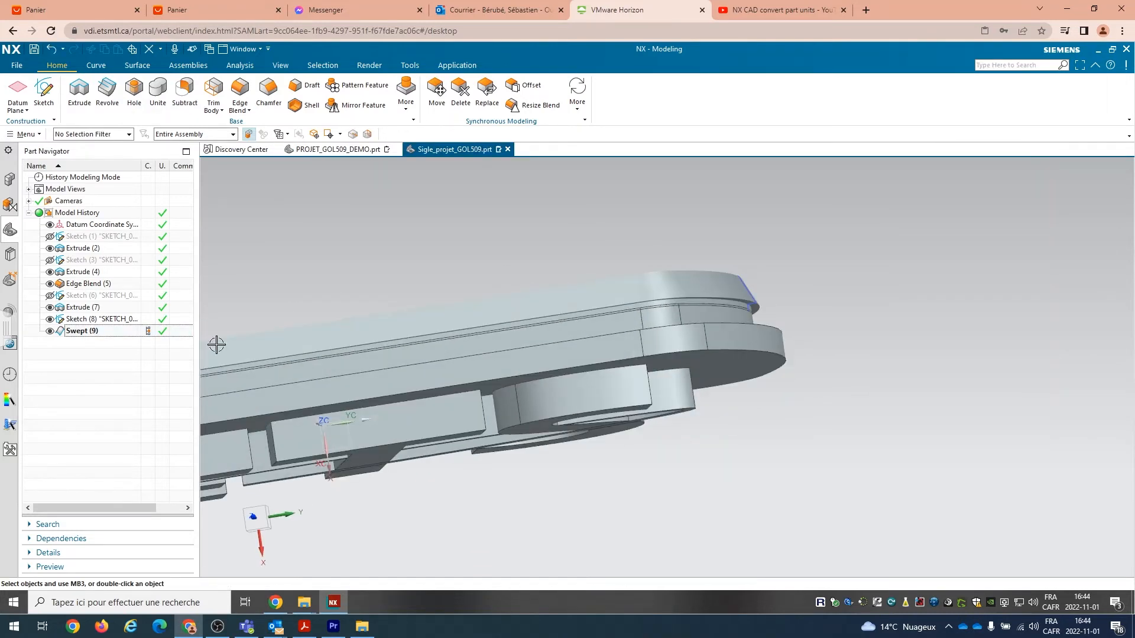
pyautogui.rightClick(77, 334)
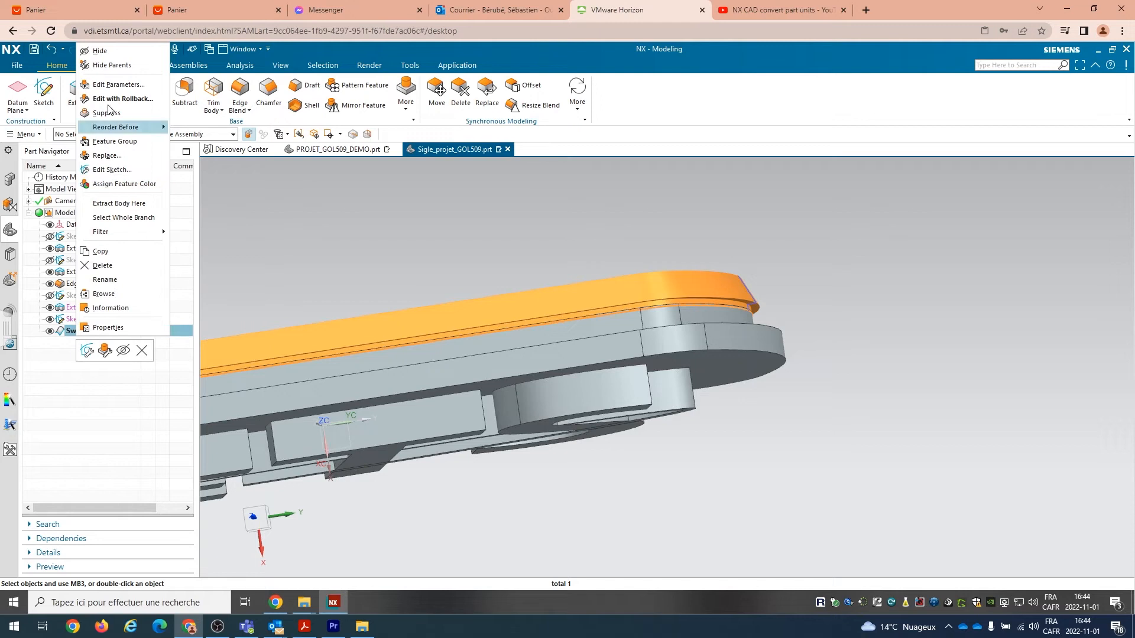
pyautogui.click(107, 86)
pyautogui.moveTo(576, 294); pyautogui.dragTo(549, 316, button='middle')
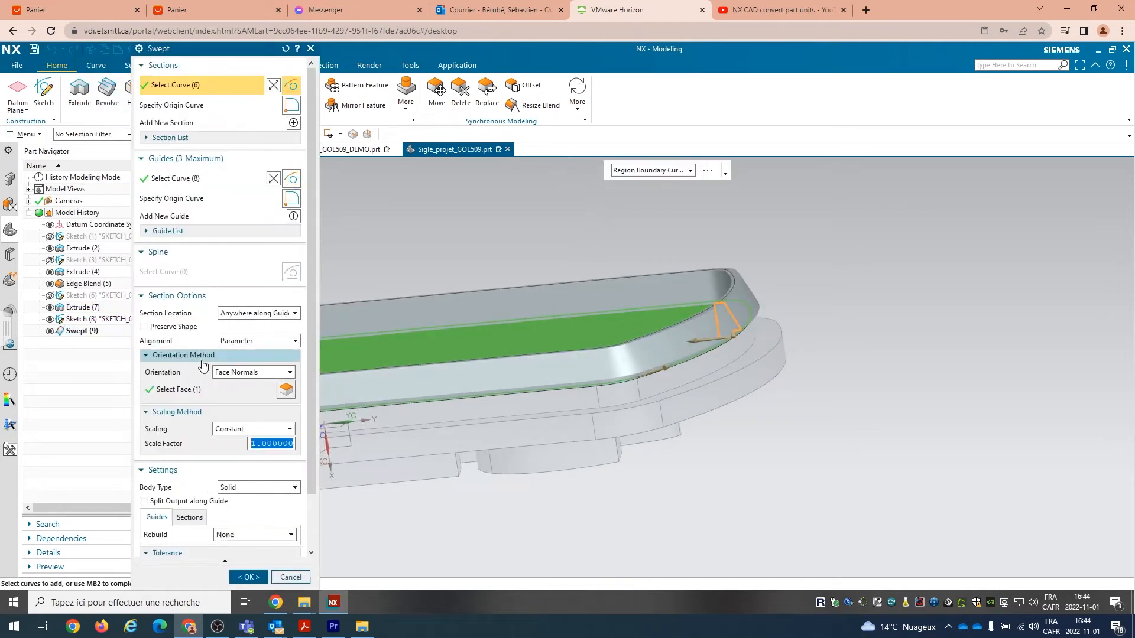
pyautogui.click(235, 372)
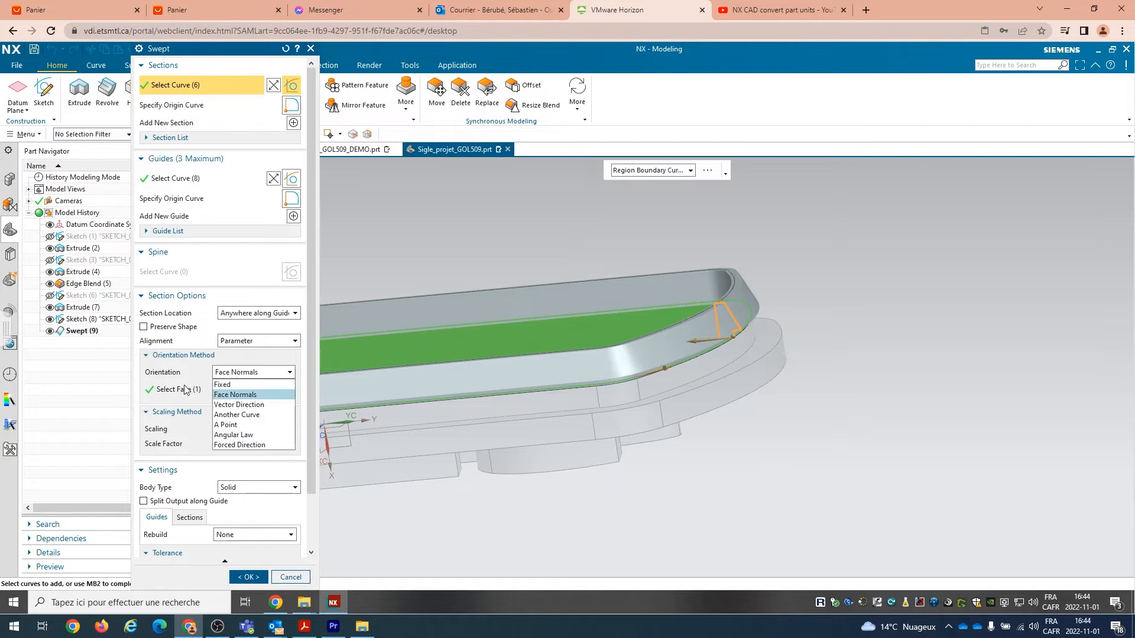
pyautogui.click(185, 388)
pyautogui.click(234, 372)
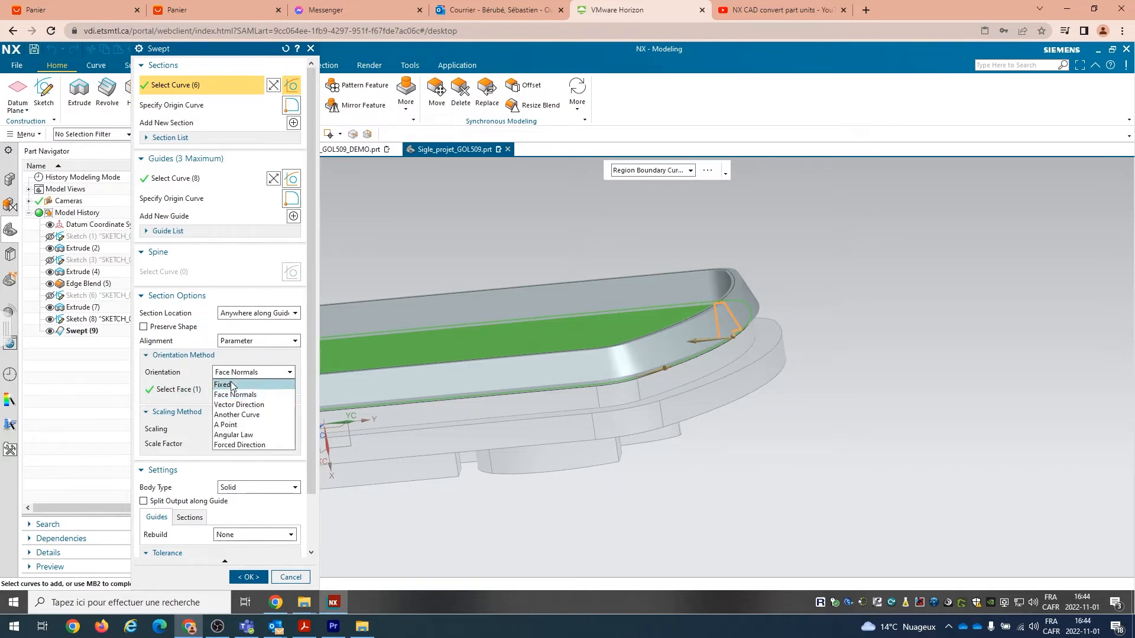
pyautogui.click(230, 384)
pyautogui.moveTo(431, 240); pyautogui.dragTo(445, 248, button='middle')
pyautogui.moveTo(775, 280); pyautogui.dragTo(777, 282, button='middle')
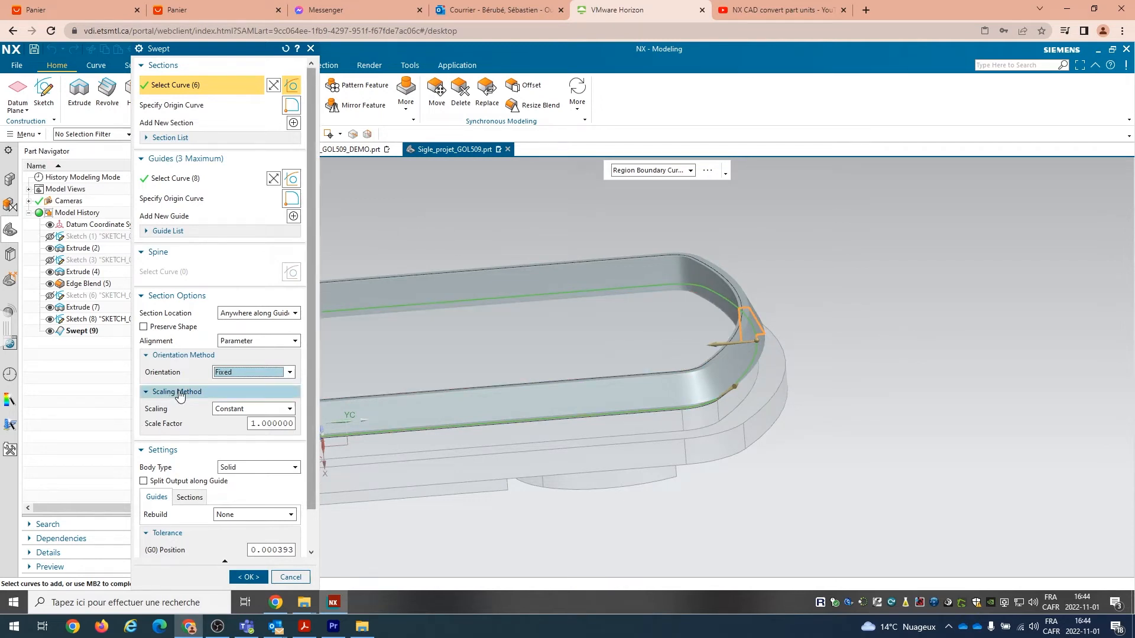
# - Set the sweep's orientation to Face Normals, reselect the plate's large flat face inside the rim as reference, and apply the edit
pyautogui.click(239, 372)
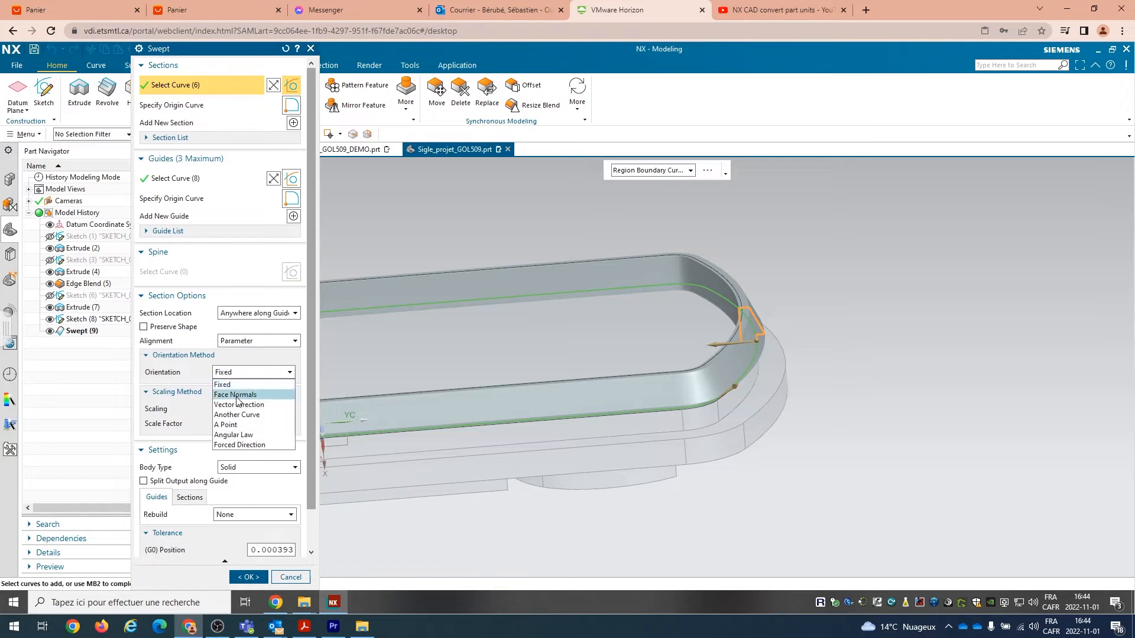
pyautogui.click(232, 392)
pyautogui.click(234, 389)
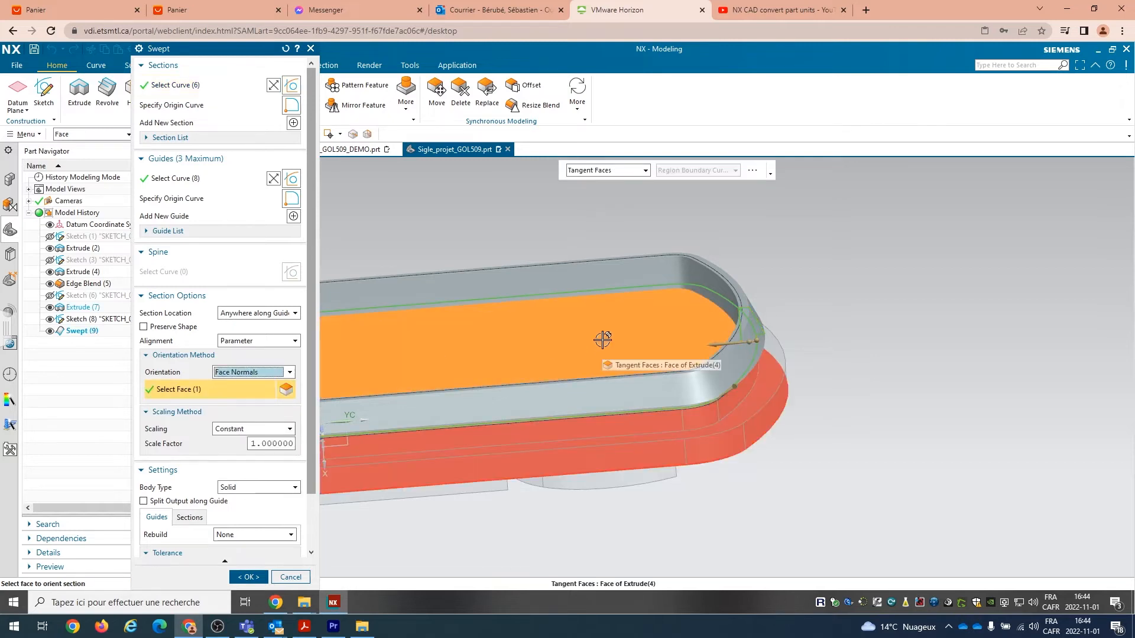
pyautogui.press('Escape')
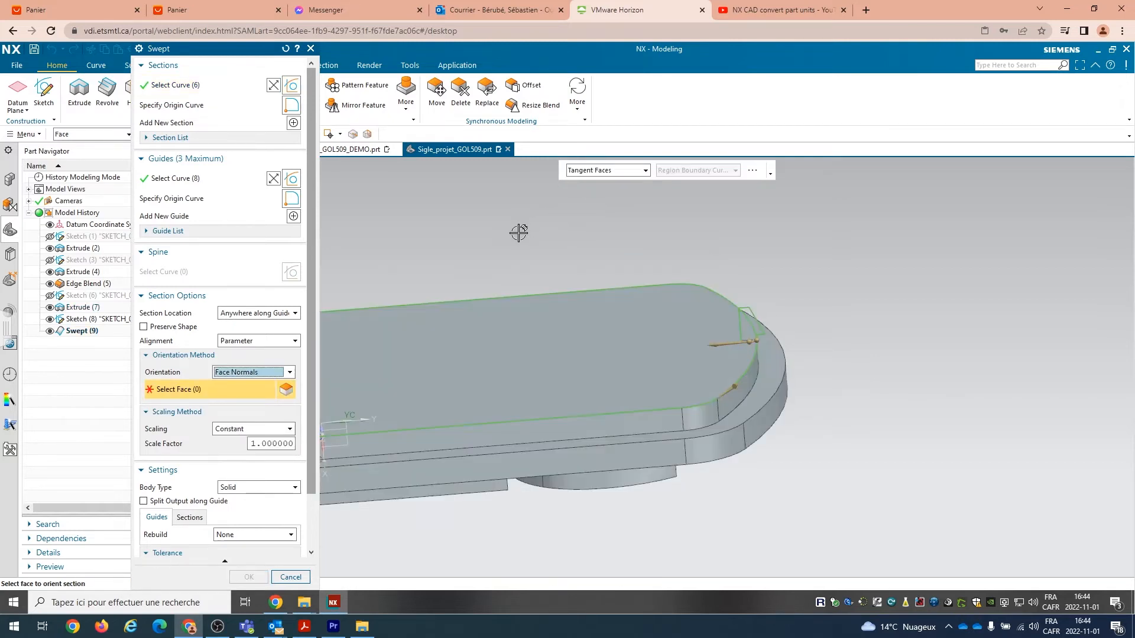
pyautogui.click(586, 356)
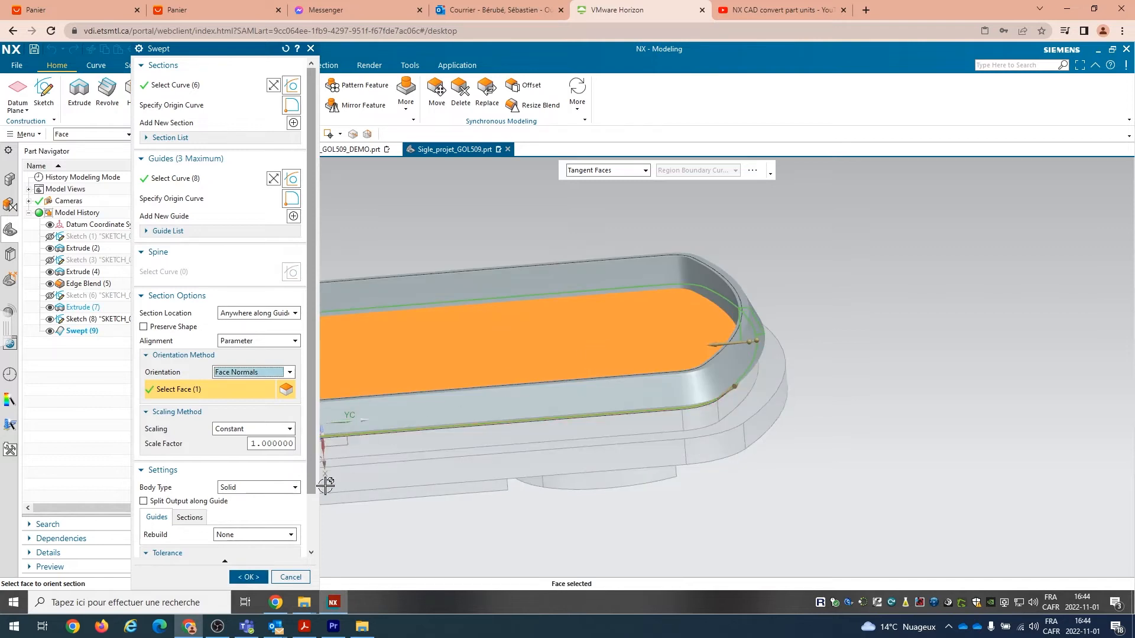
pyautogui.click(248, 578)
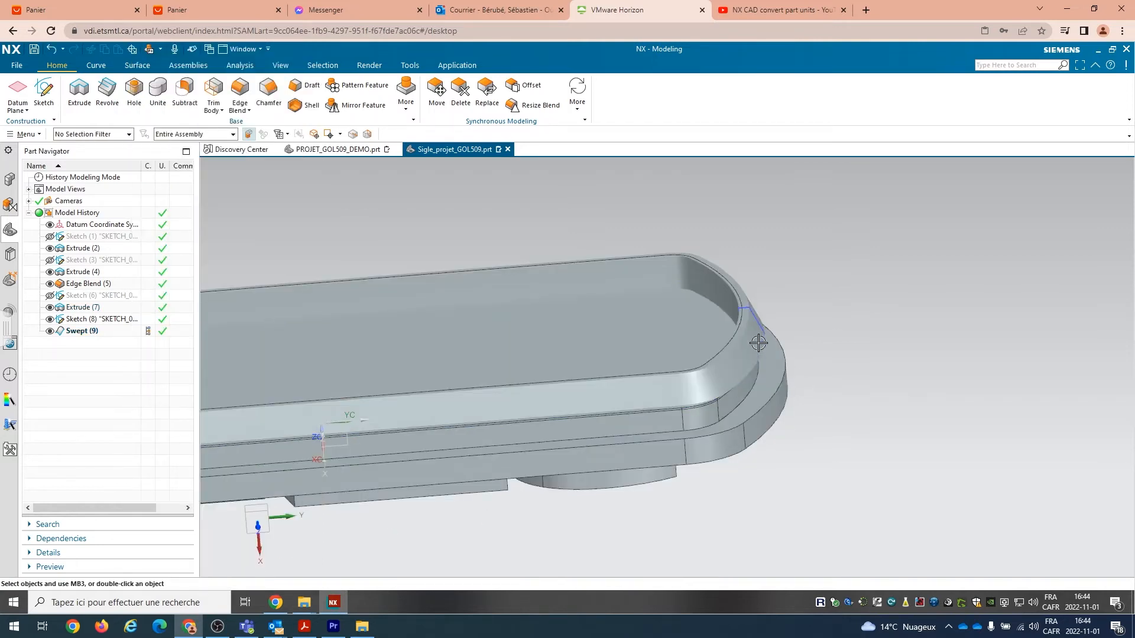
# - Unite the swept hook rim as target with the plate body as tool
pyautogui.click(653, 272)
pyautogui.moveTo(795, 405); pyautogui.dragTo(761, 328, button='middle')
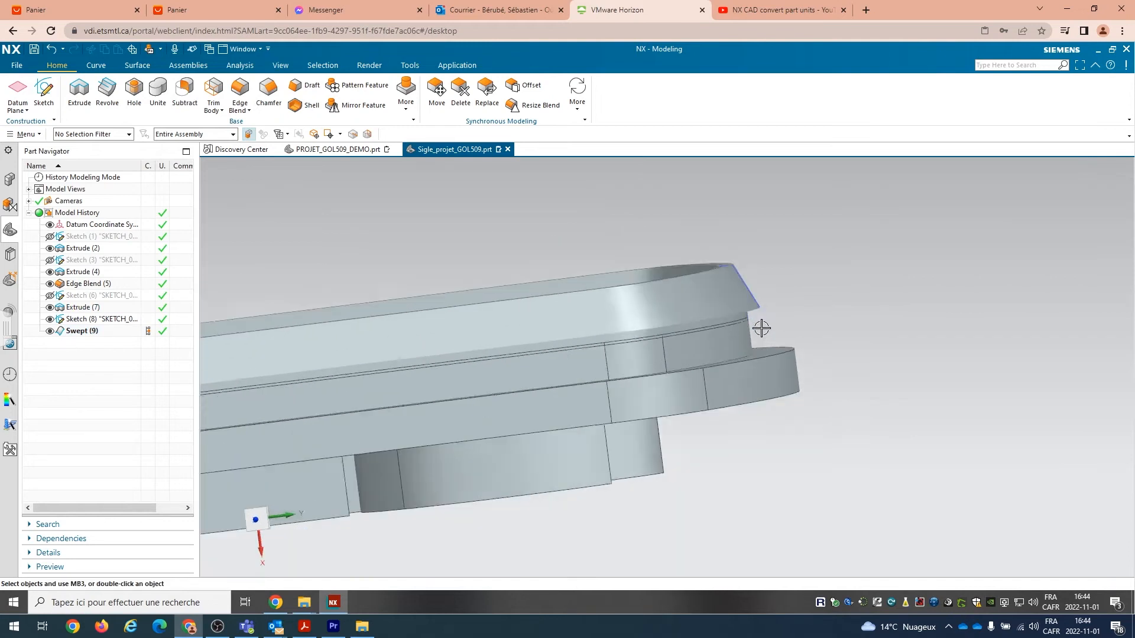
pyautogui.click(89, 331)
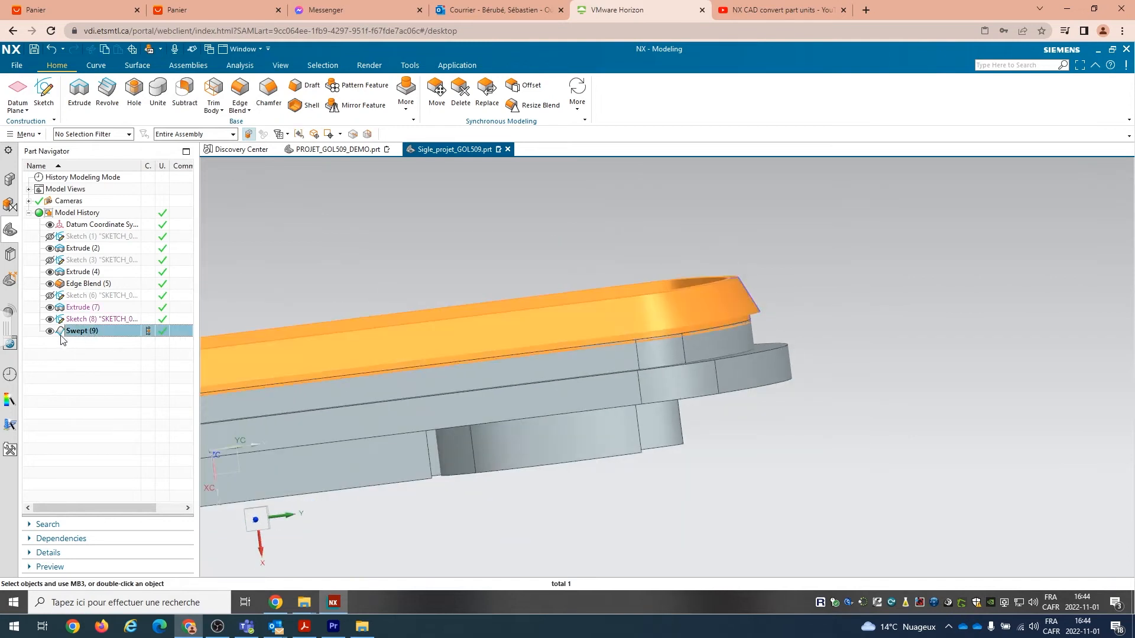
pyautogui.moveTo(795, 353); pyautogui.dragTo(647, 343, button='middle')
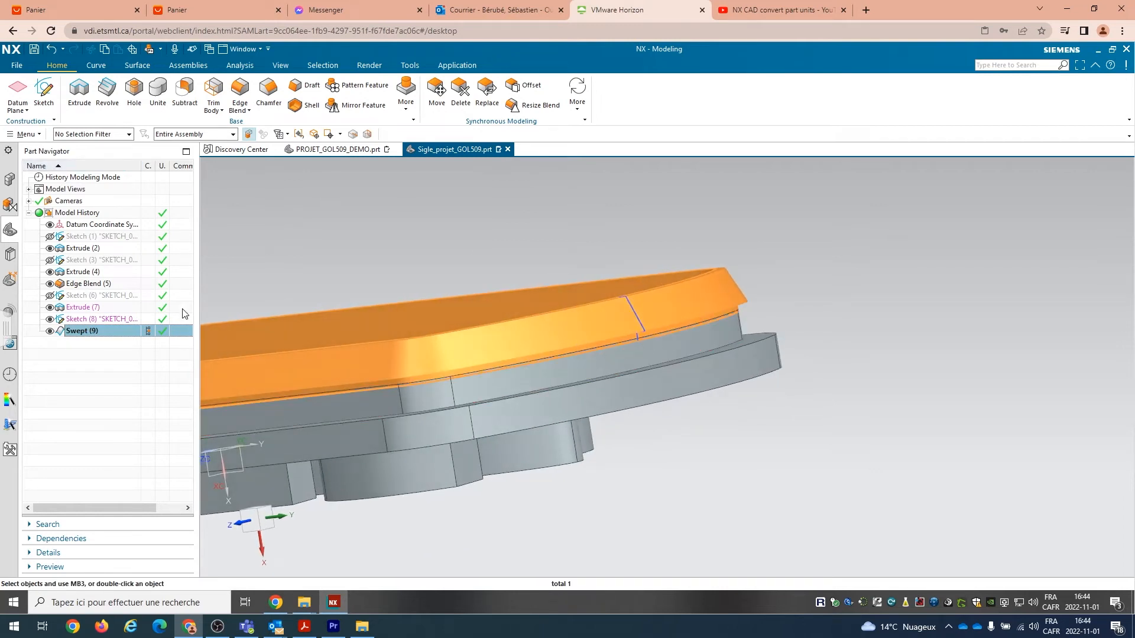
pyautogui.click(158, 96)
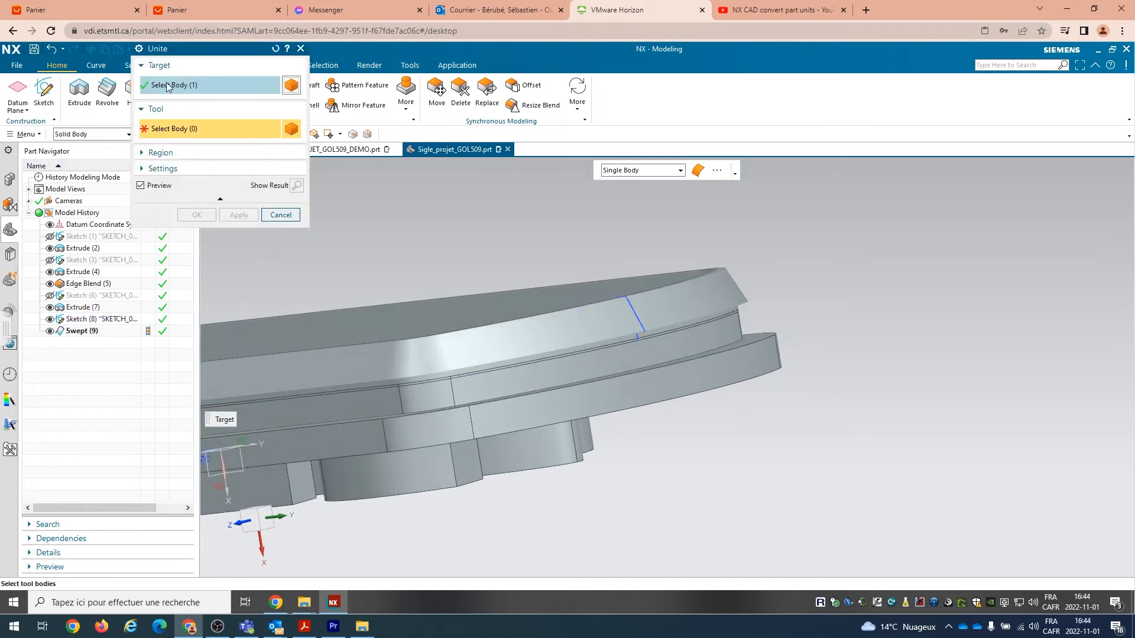
pyautogui.click(447, 398)
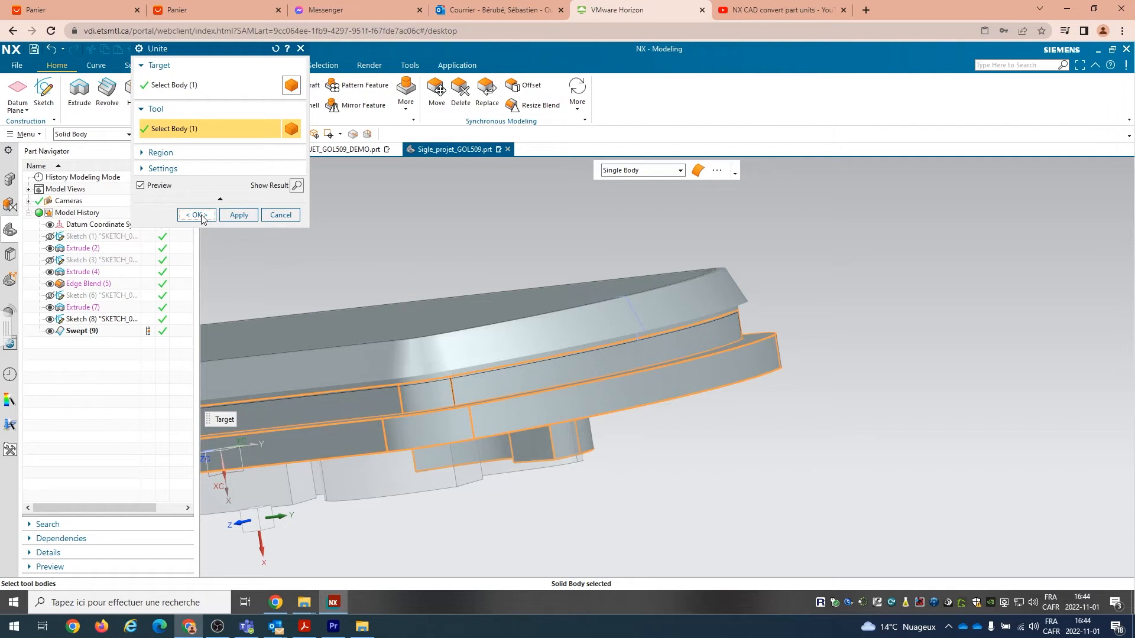
pyautogui.click(201, 215)
pyautogui.moveTo(254, 265); pyautogui.dragTo(464, 253, button='middle')
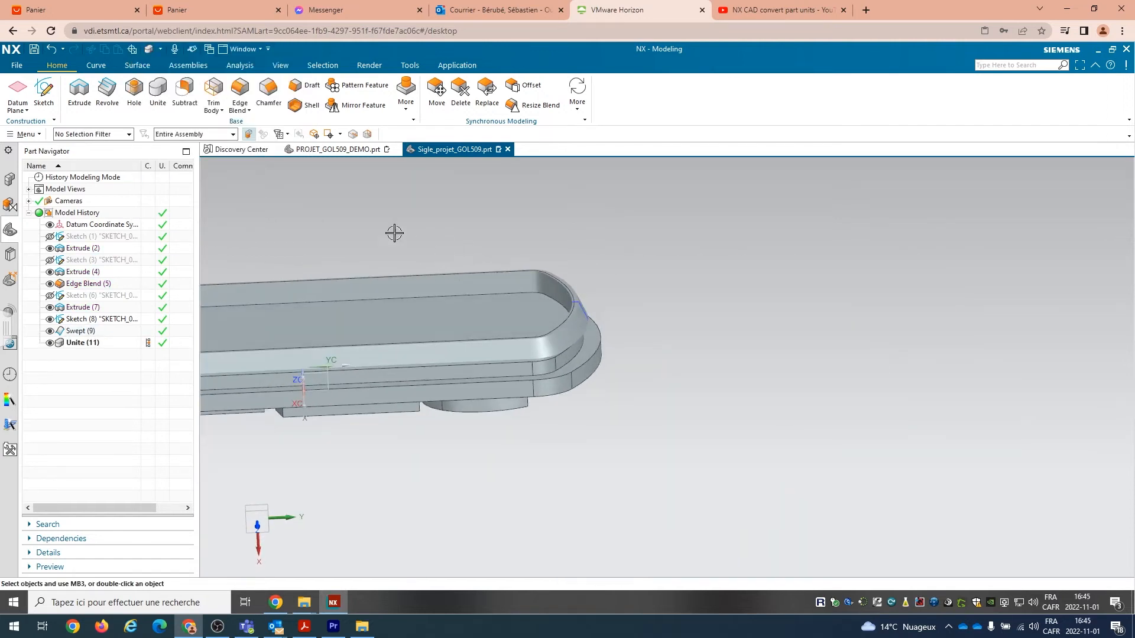
# - Set up a subtractive Extrude with the united body as target and the edges of the flat face inside the rim as section
pyautogui.click(79, 106)
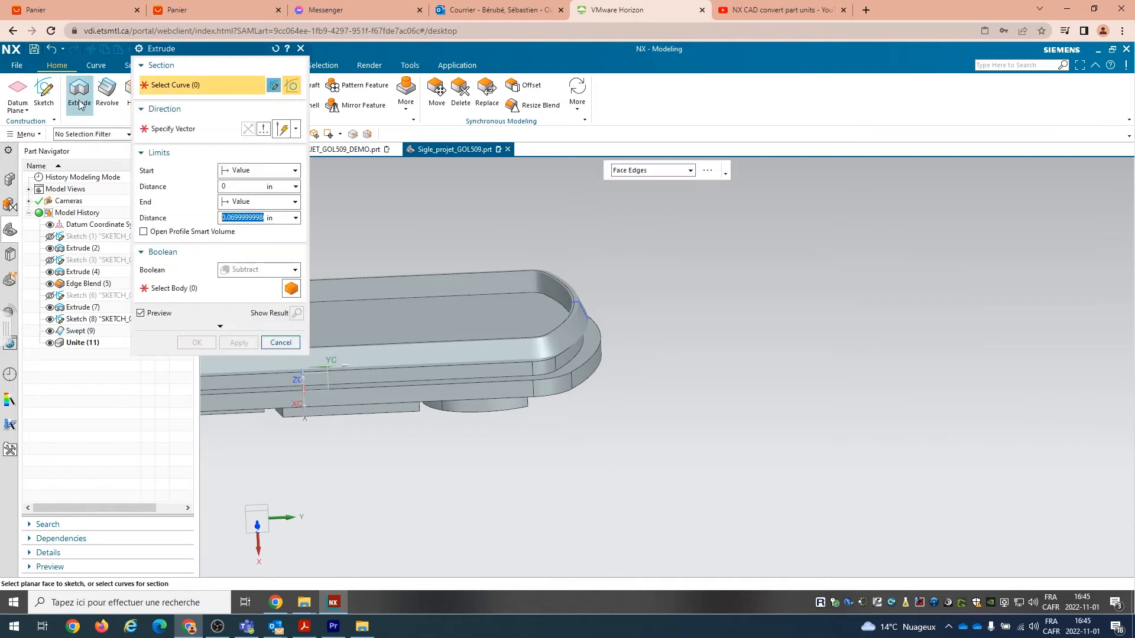
pyautogui.click(159, 288)
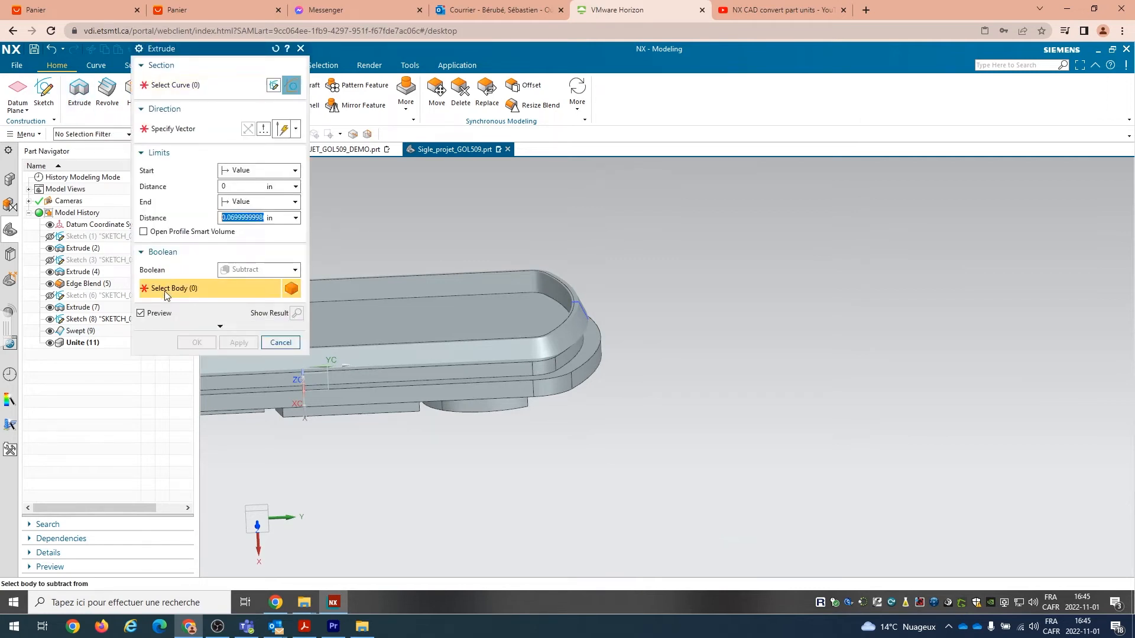
pyautogui.click(405, 378)
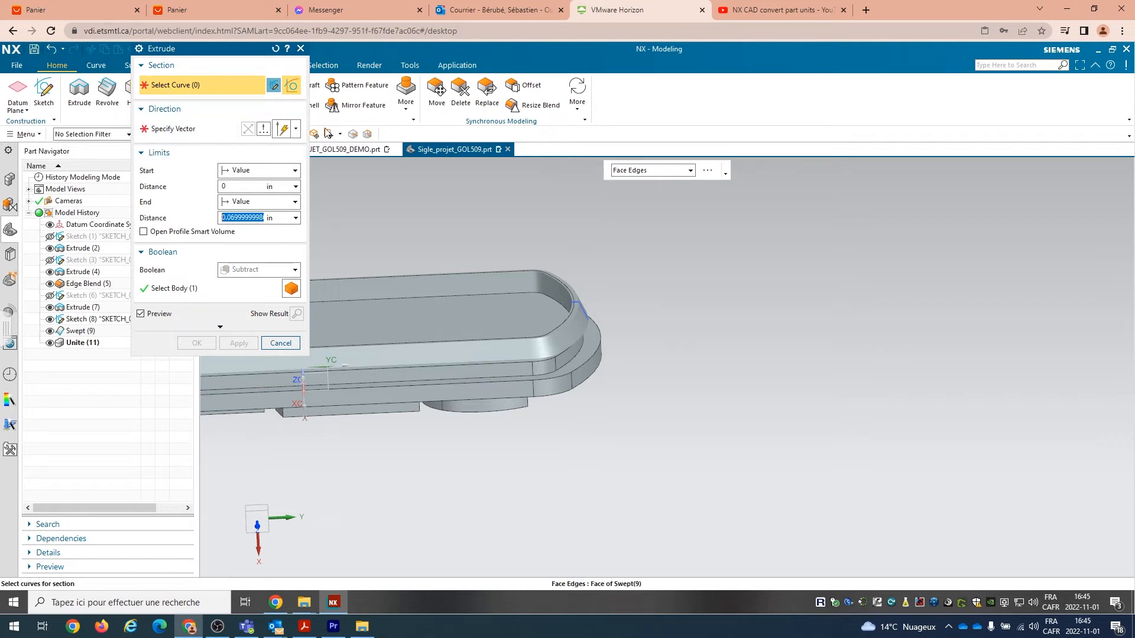
pyautogui.click(474, 323)
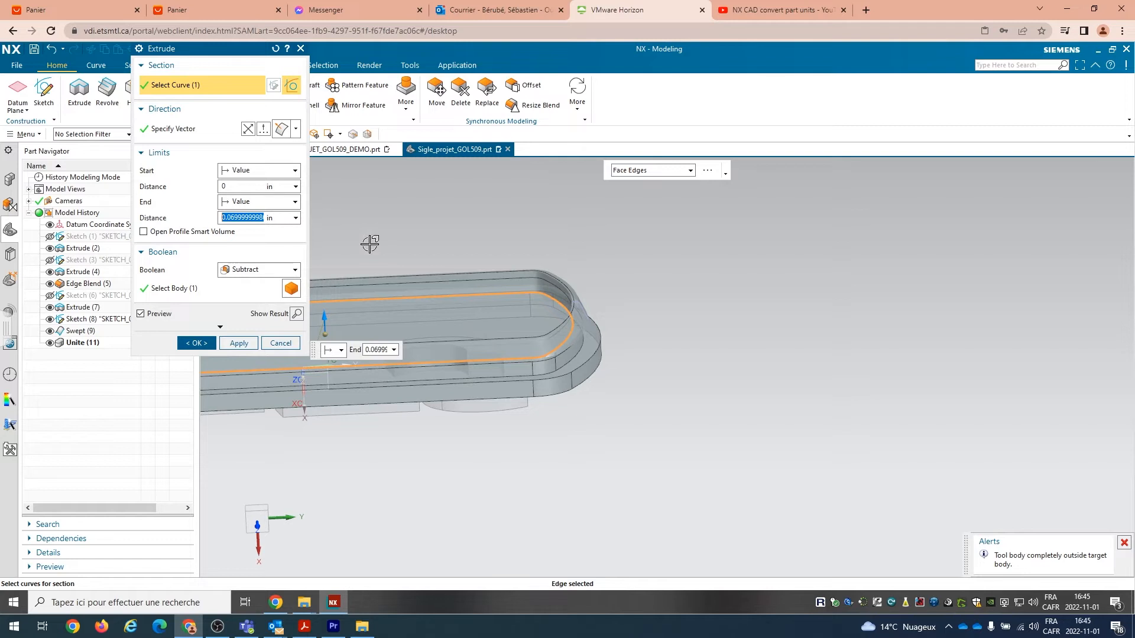
pyautogui.moveTo(370, 243)
pyautogui.mouseDown(button='middle')
pyautogui.moveTo(367, 225)
pyautogui.moveTo(368, 235)
pyautogui.mouseUp(button='middle')
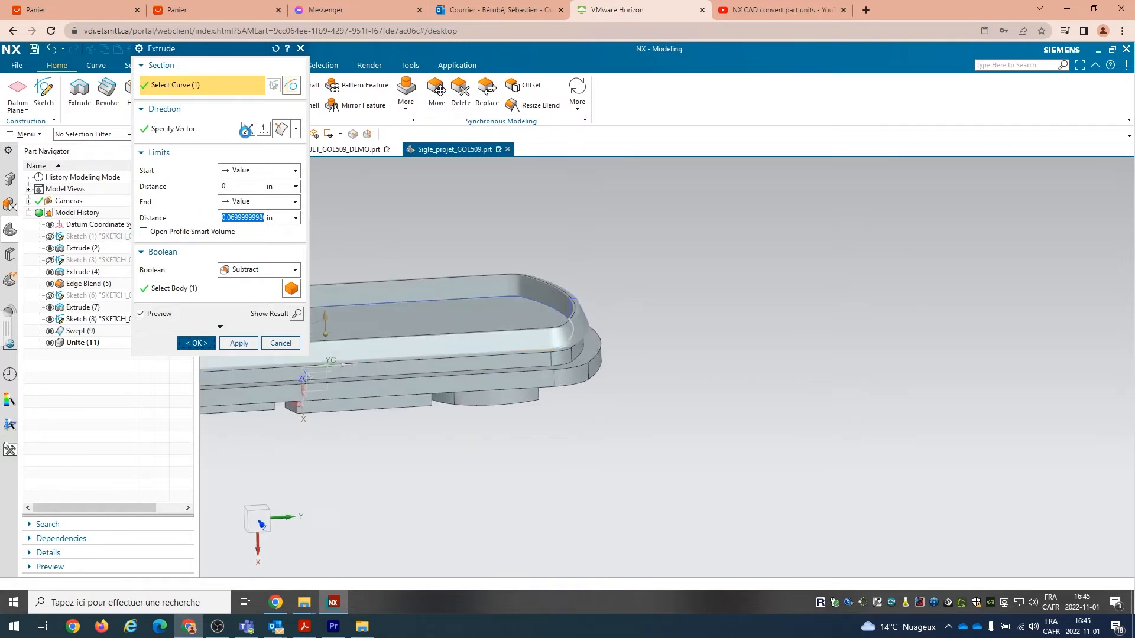
# - Reverse the extrusion direction into the plate, set the end distance to 0.07 in, preview the result and complete the cut
pyautogui.click(248, 130)
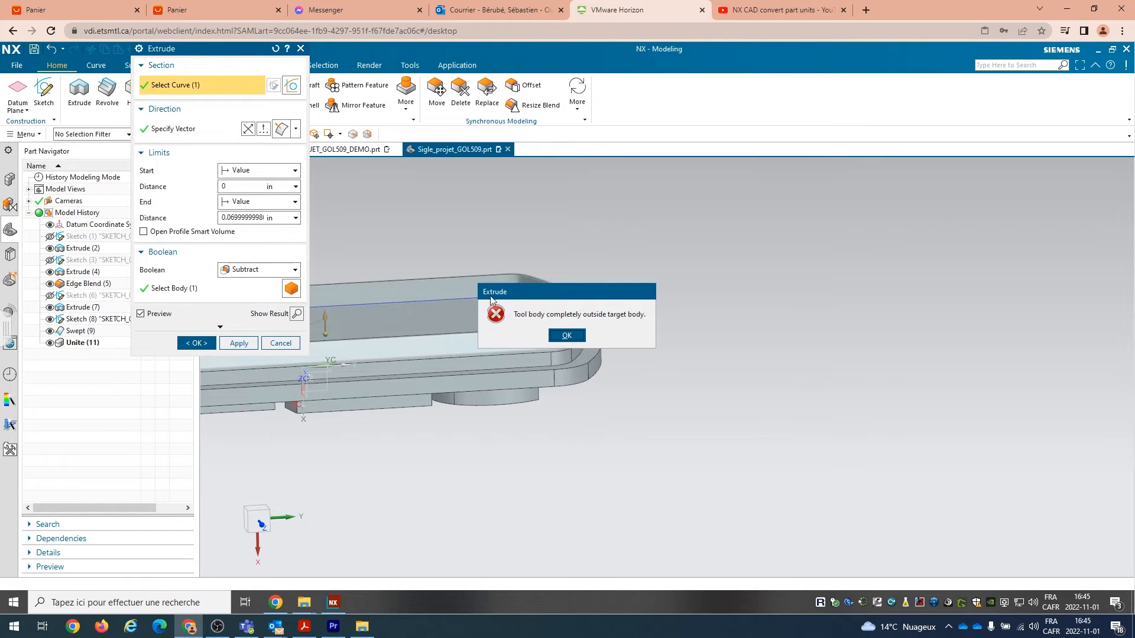
pyautogui.click(566, 335)
pyautogui.click(247, 130)
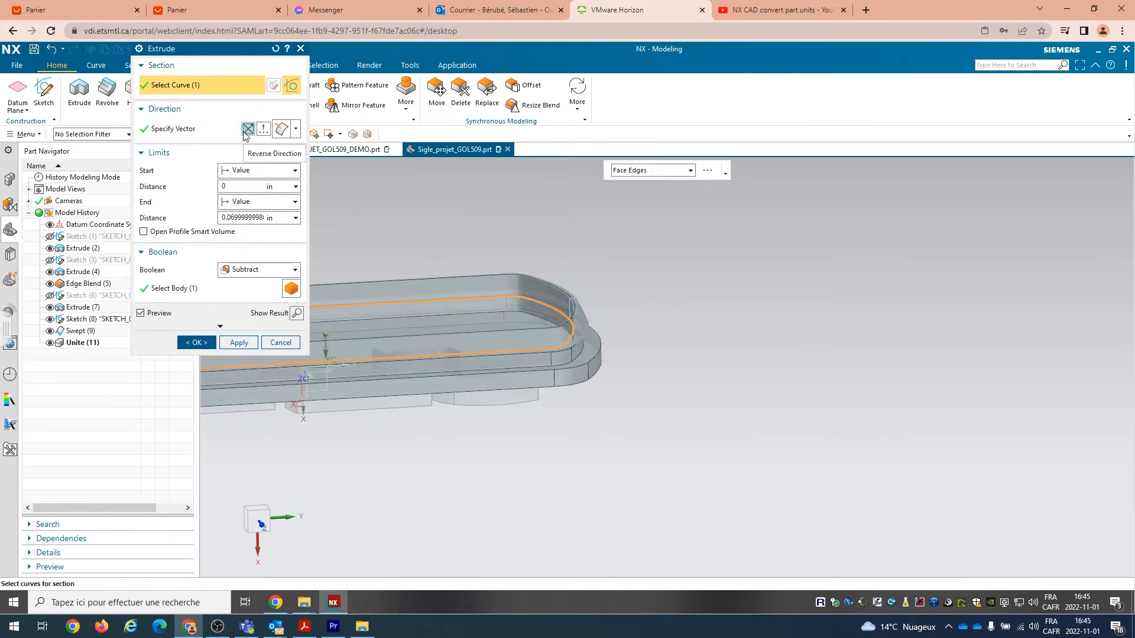
pyautogui.click(260, 218)
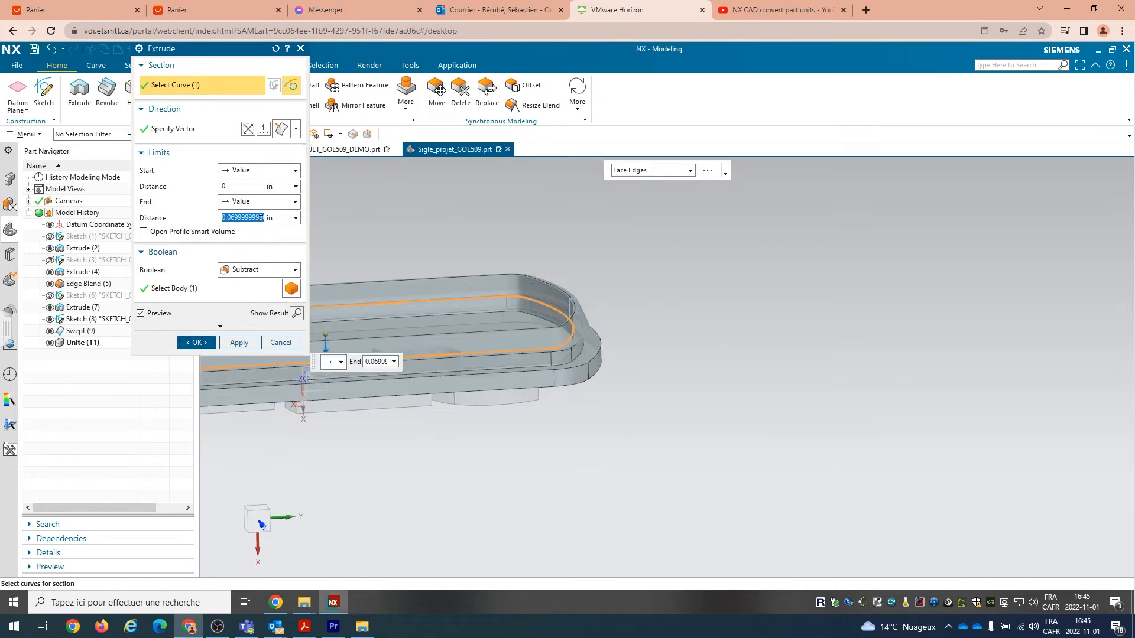
pyautogui.write('.07')
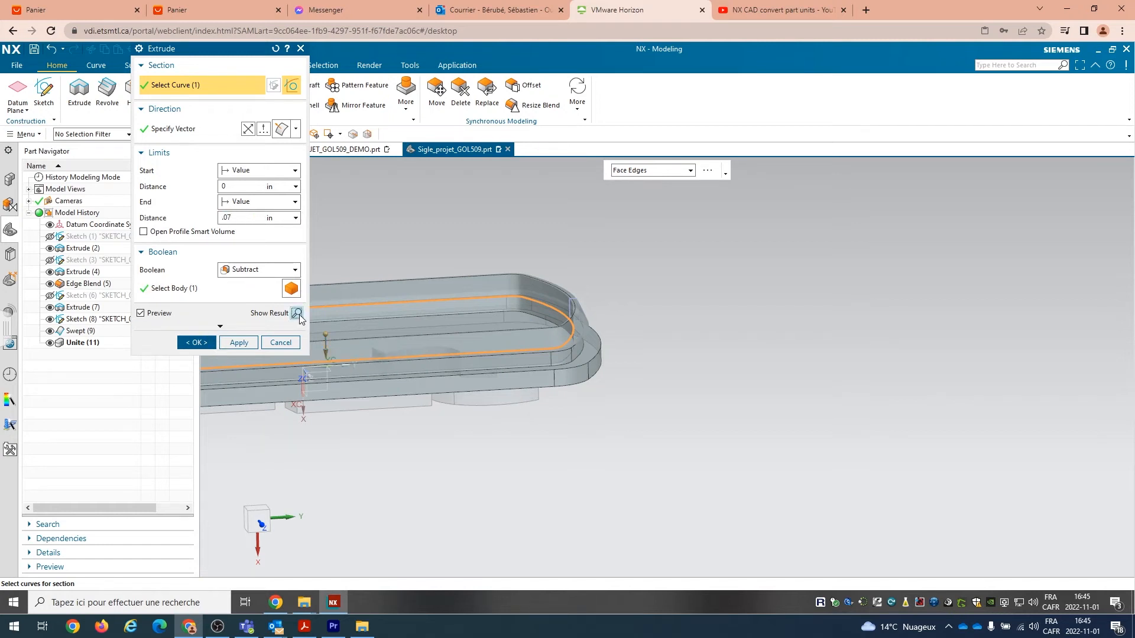
pyautogui.click(297, 313)
pyautogui.click(211, 348)
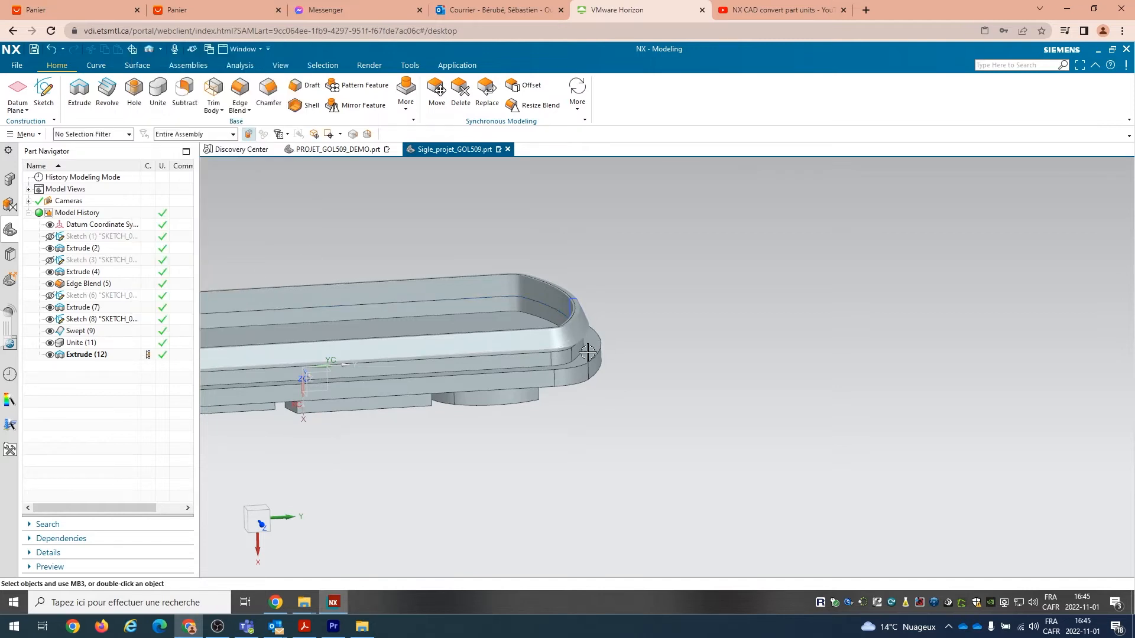
# - Blend the floor edge of the recess inside the rim with a 0.025 in circular radius
pyautogui.moveTo(590, 351); pyautogui.dragTo(703, 367, button='middle')
pyautogui.scroll(-3, 576, 333)
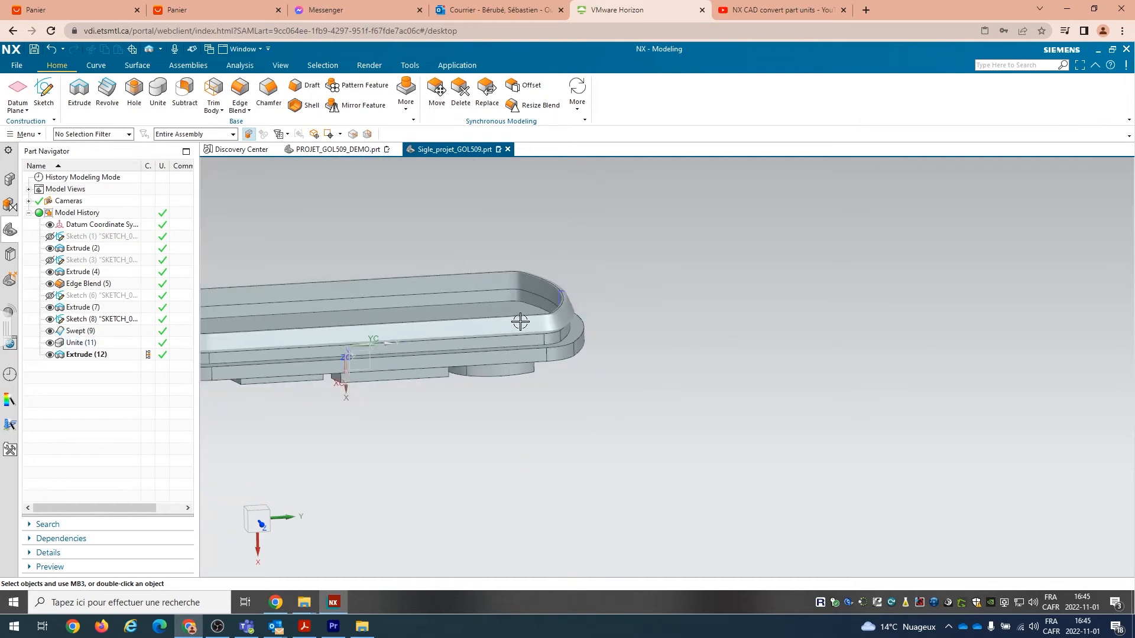
pyautogui.click(240, 95)
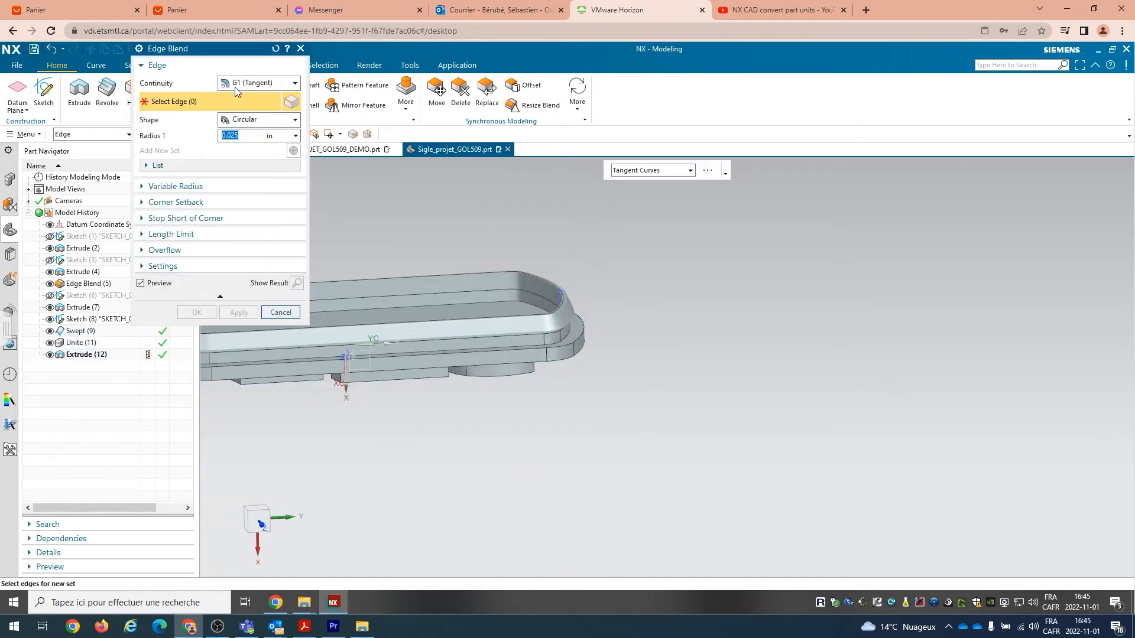
pyautogui.click(496, 301)
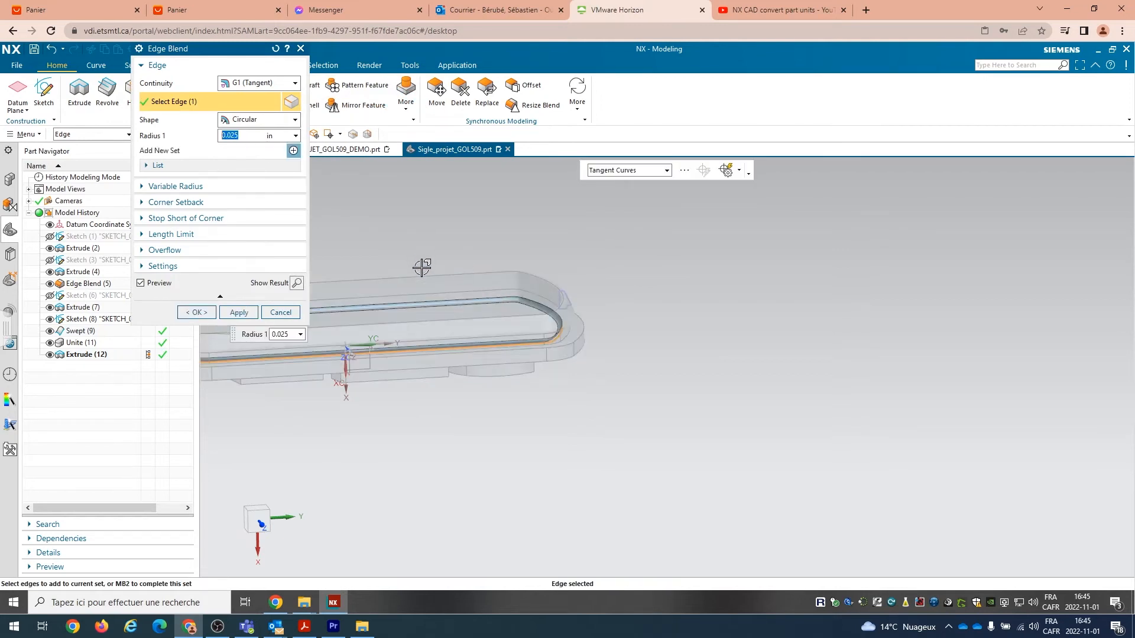
pyautogui.click(195, 312)
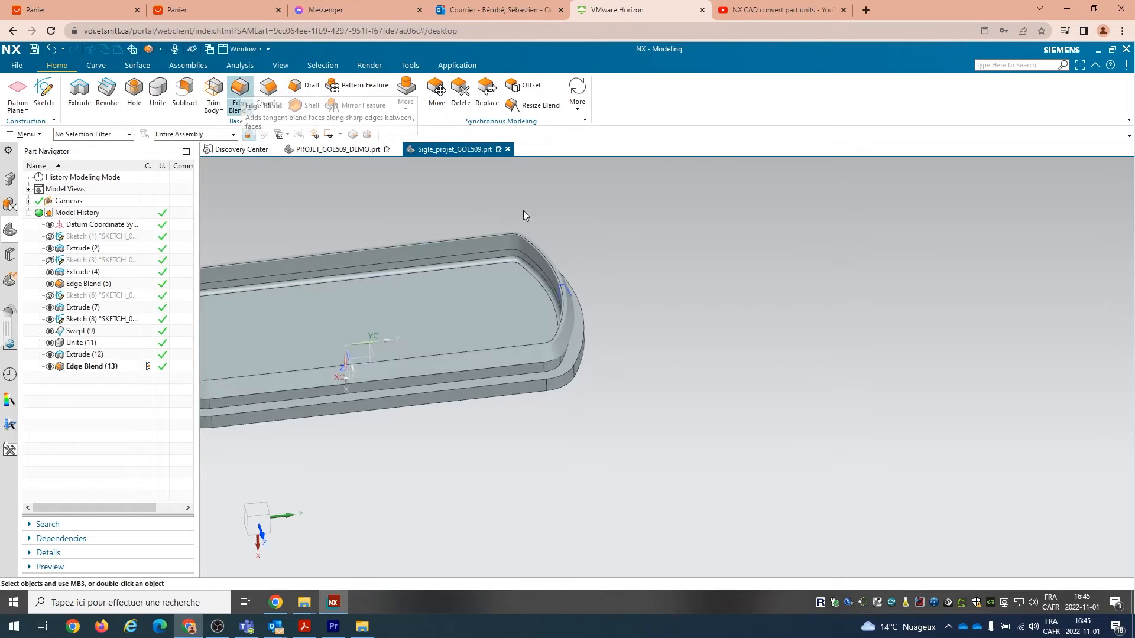
# - Create a sketch on the plate's flat ledge outside the rim, with the sketch origin at the plate's centre
pyautogui.moveTo(605, 289)
pyautogui.mouseDown(button='middle')
pyautogui.moveTo(610, 314)
pyautogui.moveTo(607, 296)
pyautogui.mouseUp(button='middle')
pyautogui.scroll(2, 612, 314)
pyautogui.scroll(-3, 619, 320)
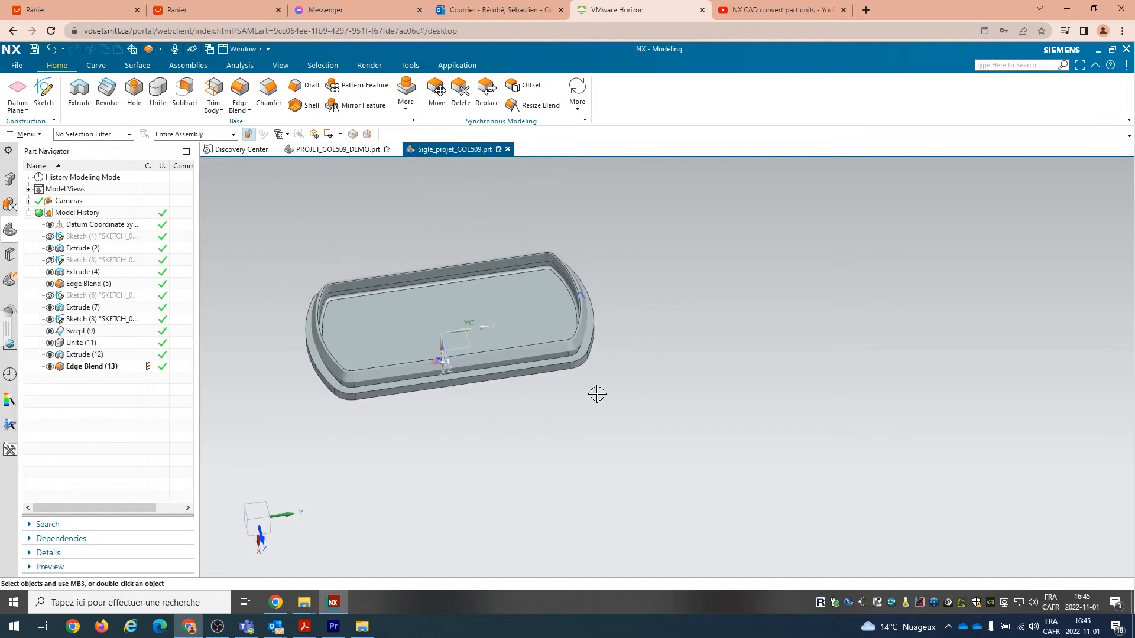
pyautogui.scroll(3, 591, 367)
pyautogui.scroll(-5, 579, 338)
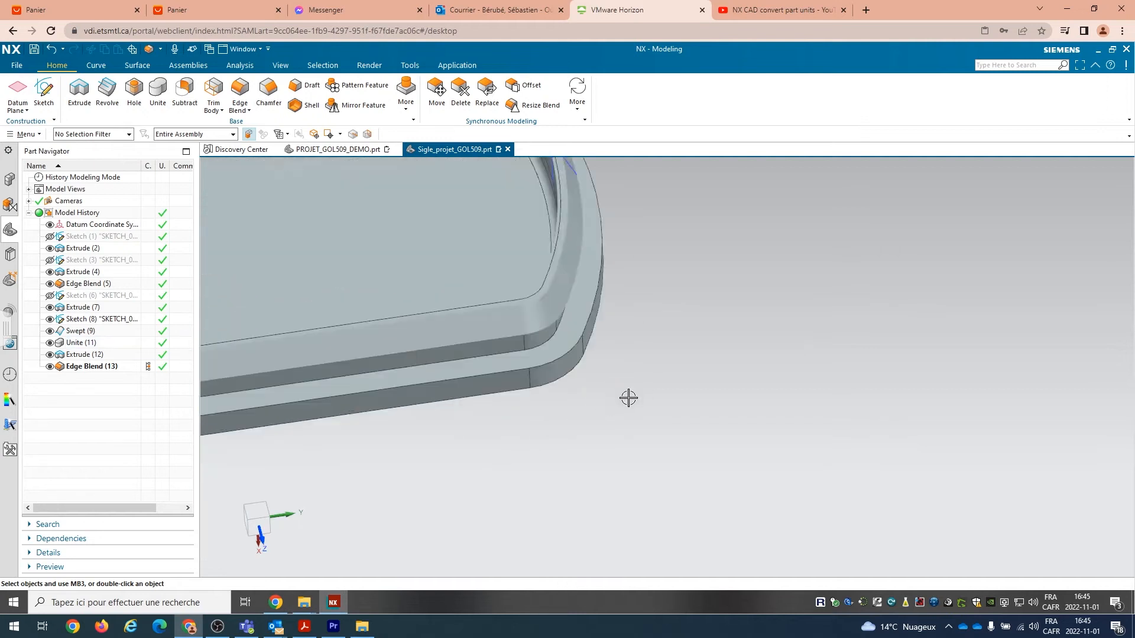
pyautogui.moveTo(669, 380); pyautogui.dragTo(648, 372, button='middle')
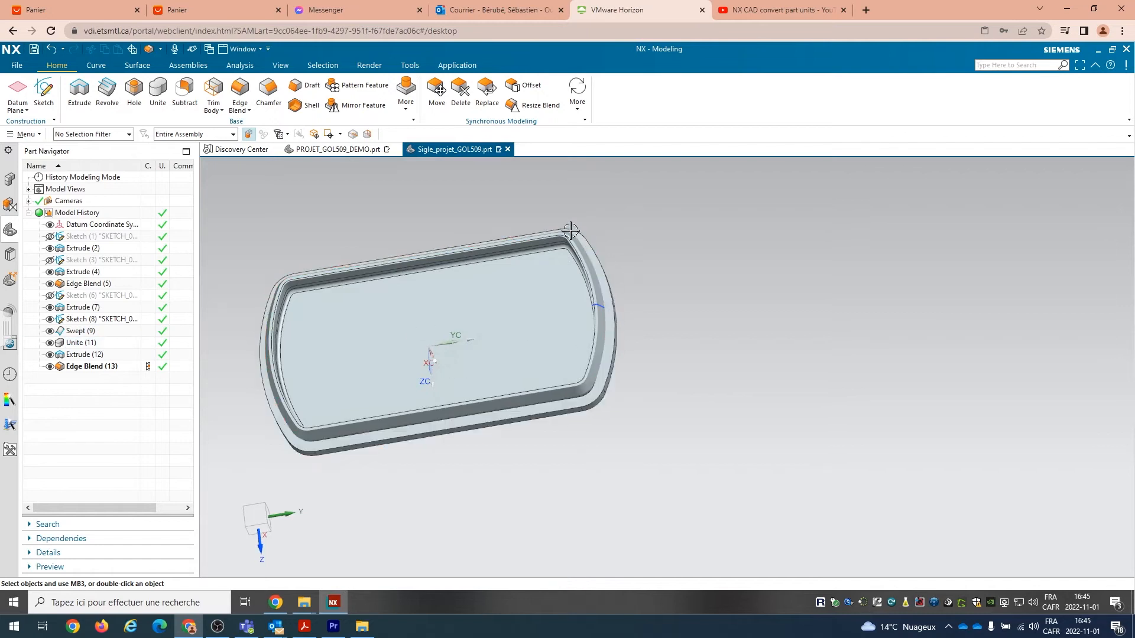
pyautogui.click(45, 89)
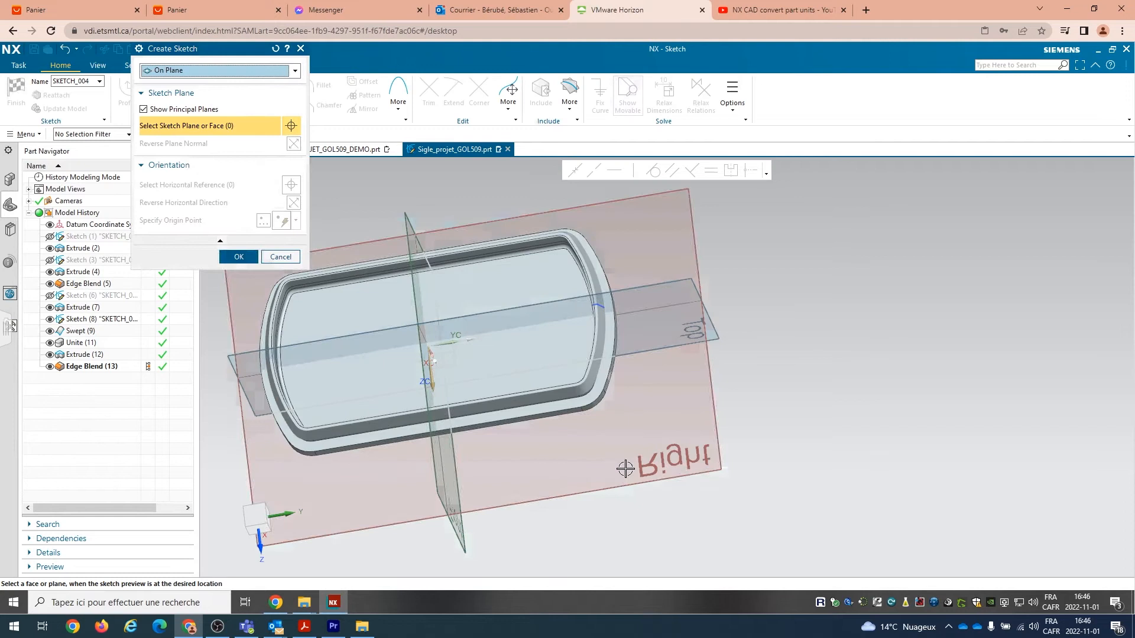
pyautogui.click(590, 400)
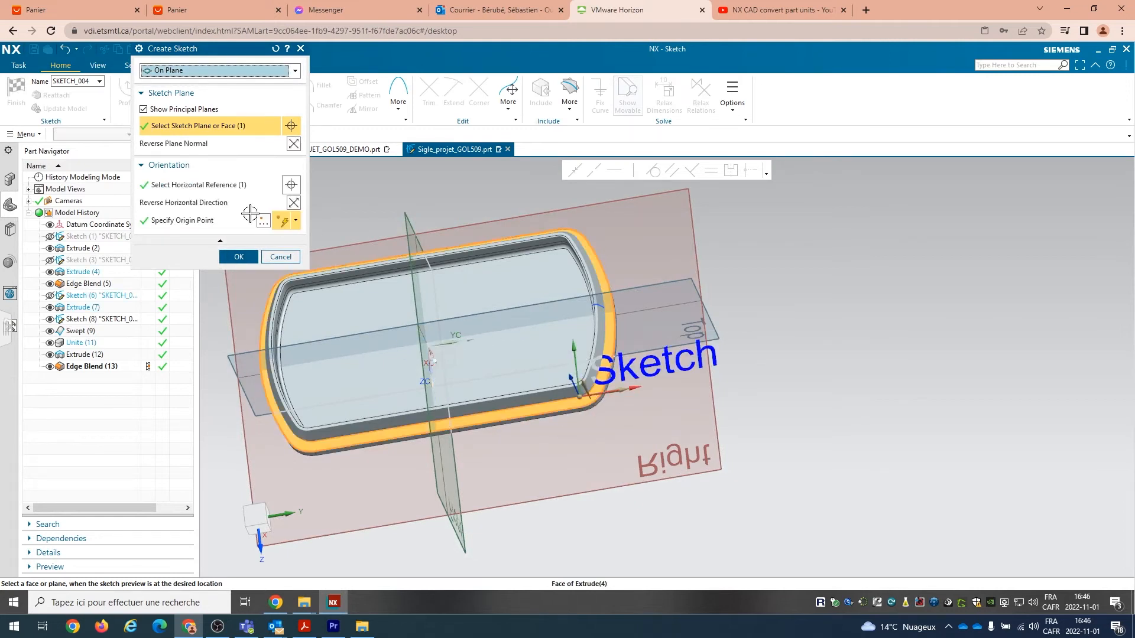
pyautogui.click(200, 220)
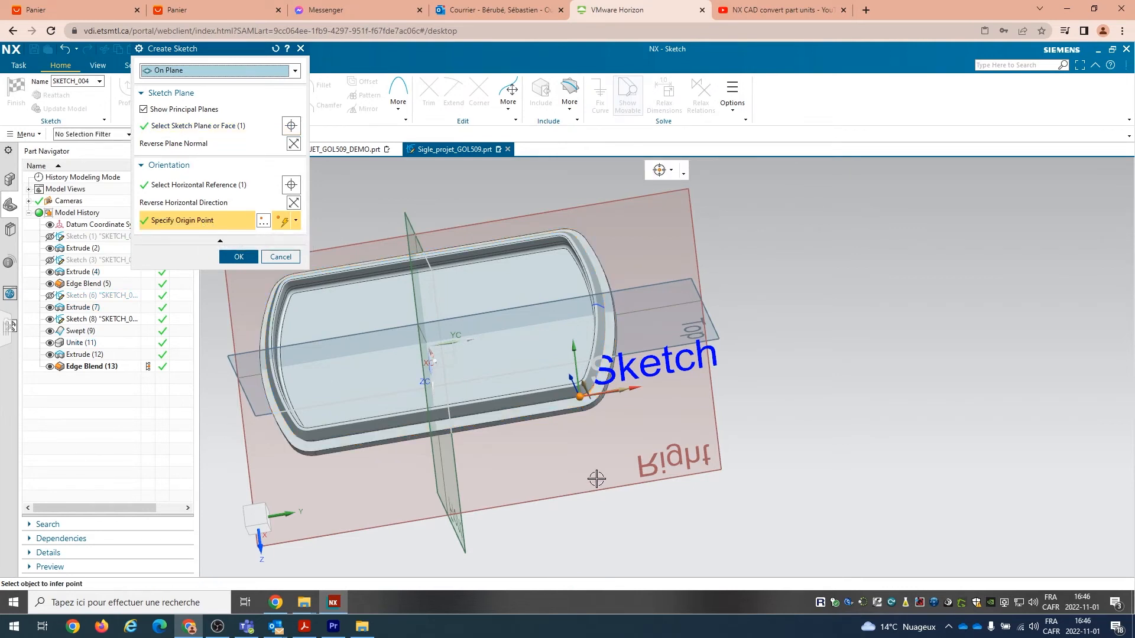
pyautogui.click(437, 339)
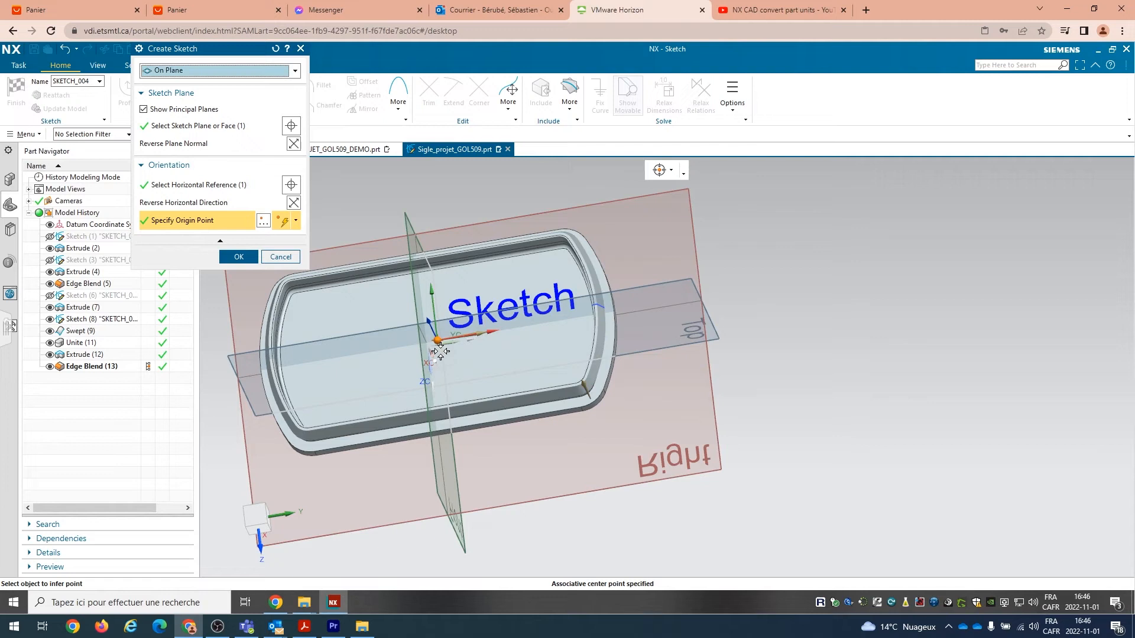
pyautogui.moveTo(685, 520); pyautogui.dragTo(752, 496, button='middle')
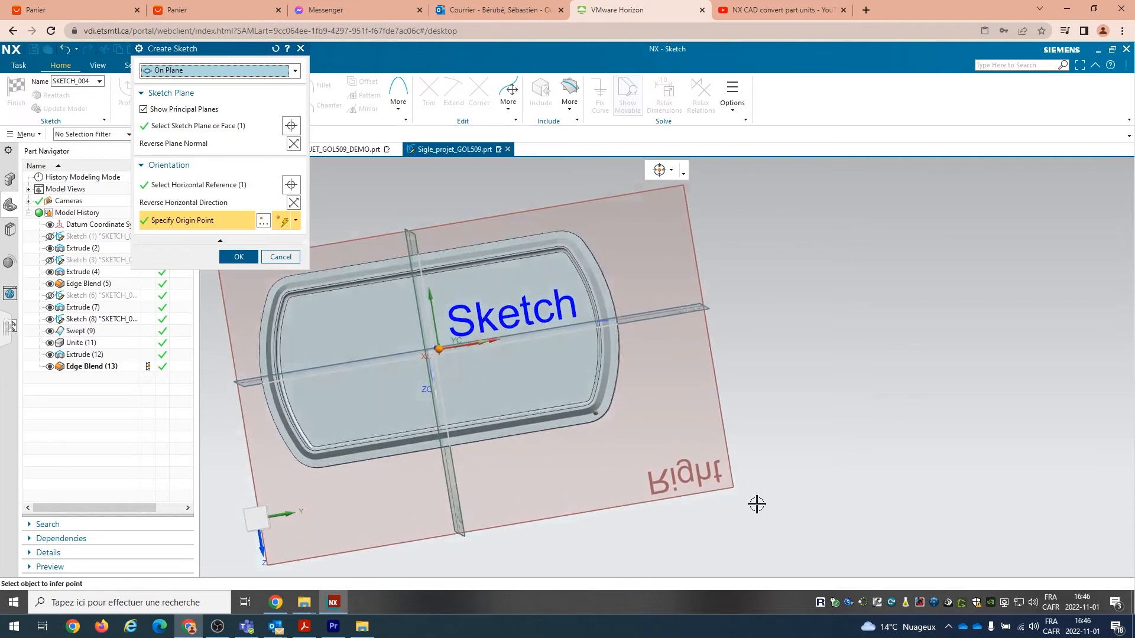
pyautogui.click(251, 260)
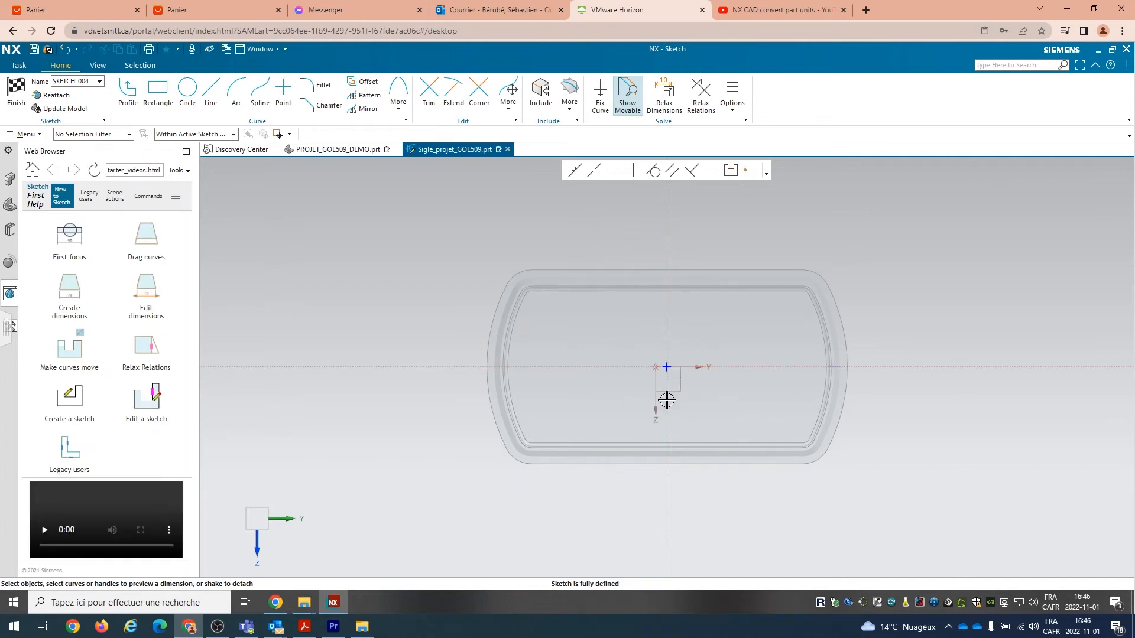
# - Draw a rectangle centred on the sketch origin with width 2, height 0.2 and angle 90 degrees
pyautogui.click(166, 102)
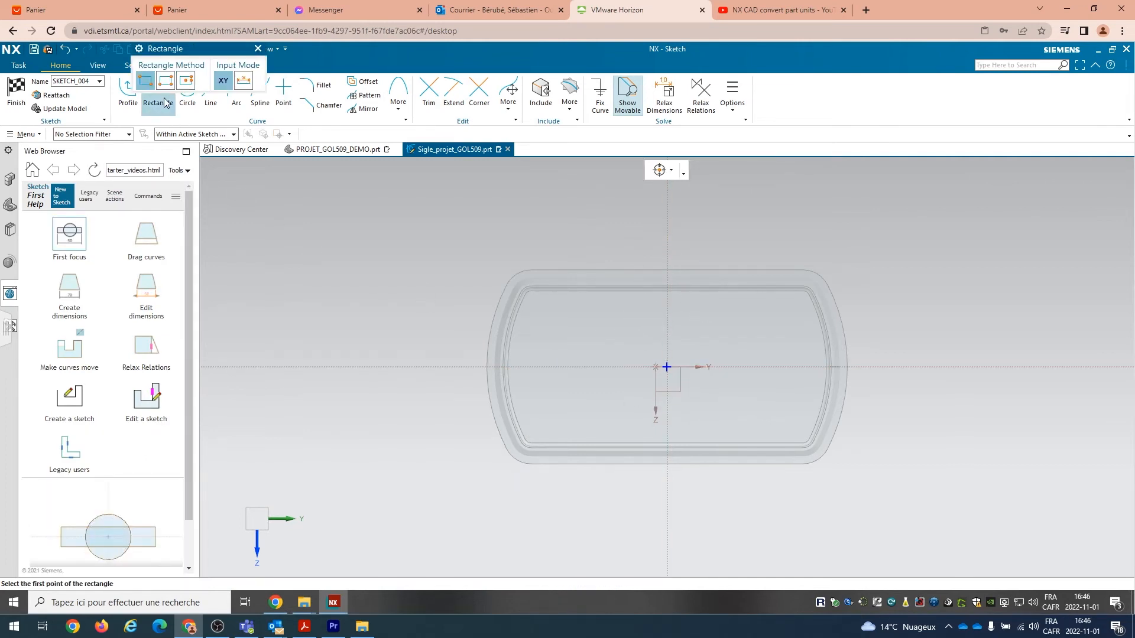
pyautogui.click(186, 81)
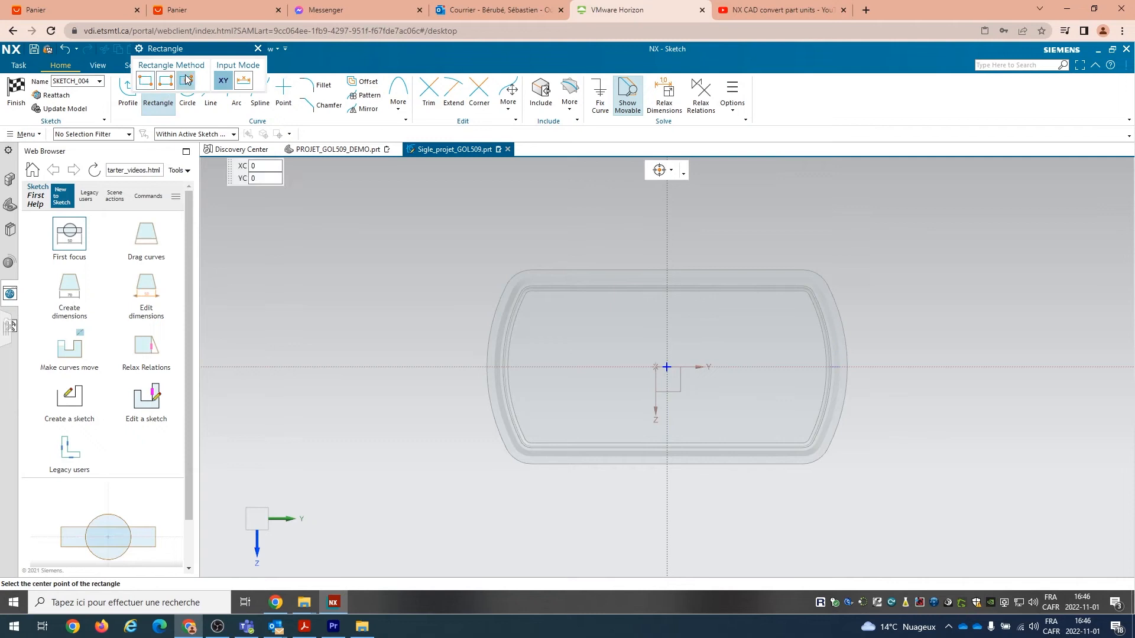
pyautogui.click(667, 367)
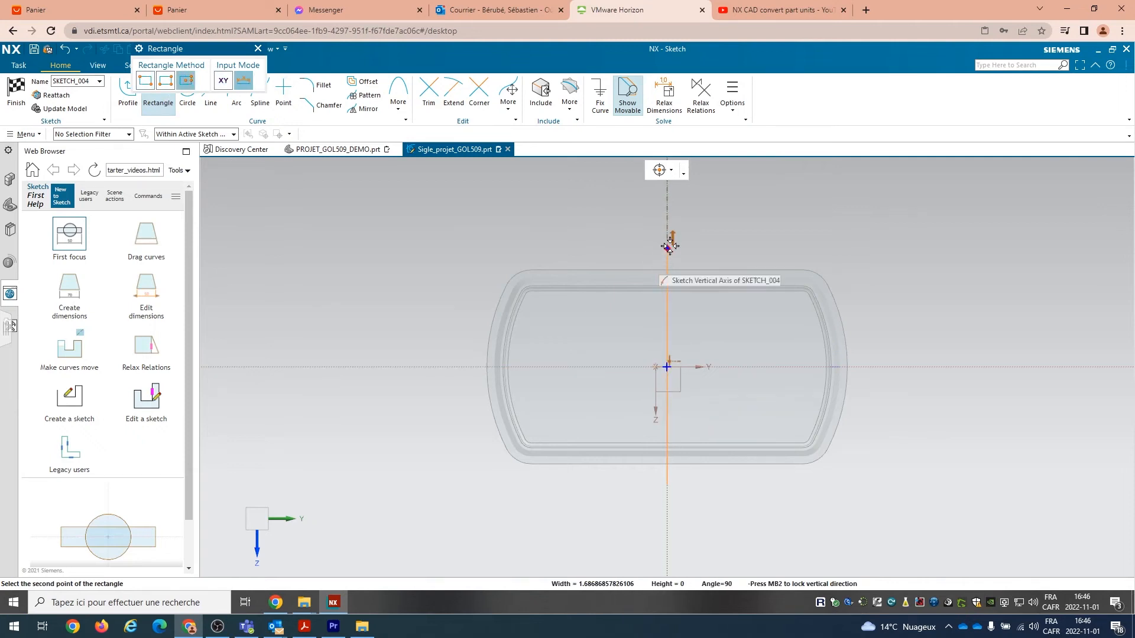
pyautogui.press('Tab')
pyautogui.press('Tab')
pyautogui.press('Tab')
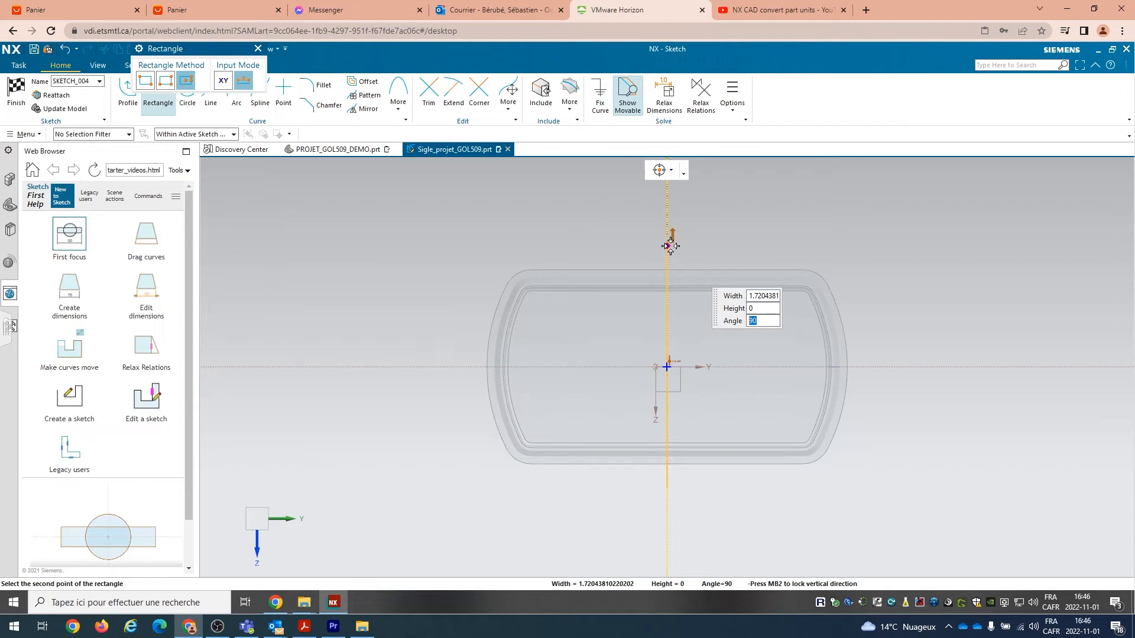
pyautogui.write('2')
pyautogui.press('Tab')
pyautogui.press('Tab')
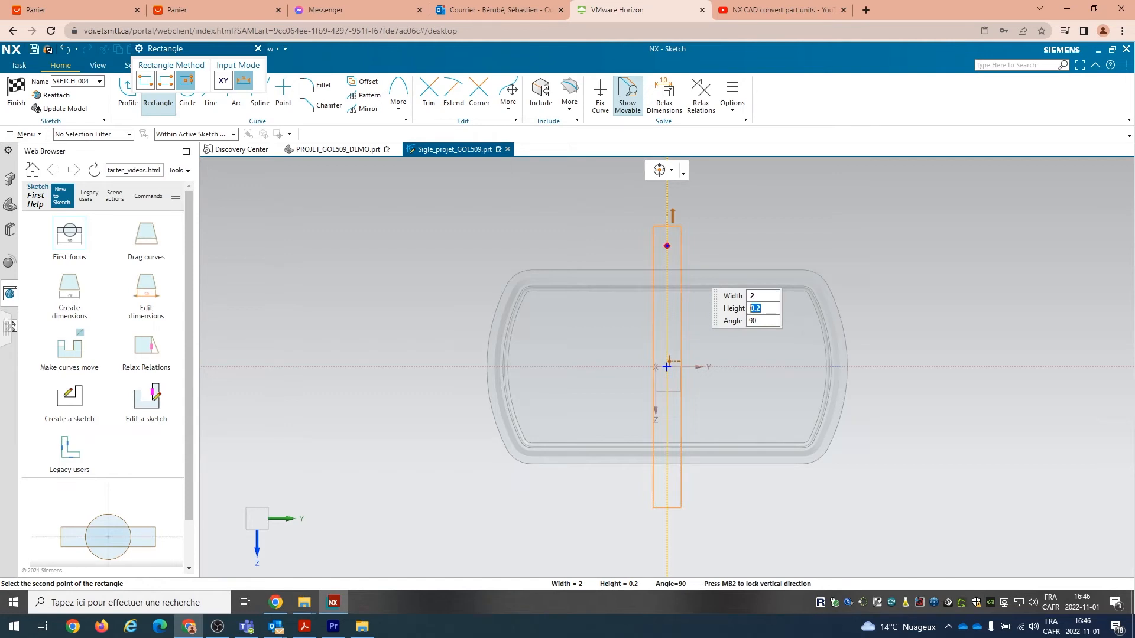
pyautogui.press('Return')
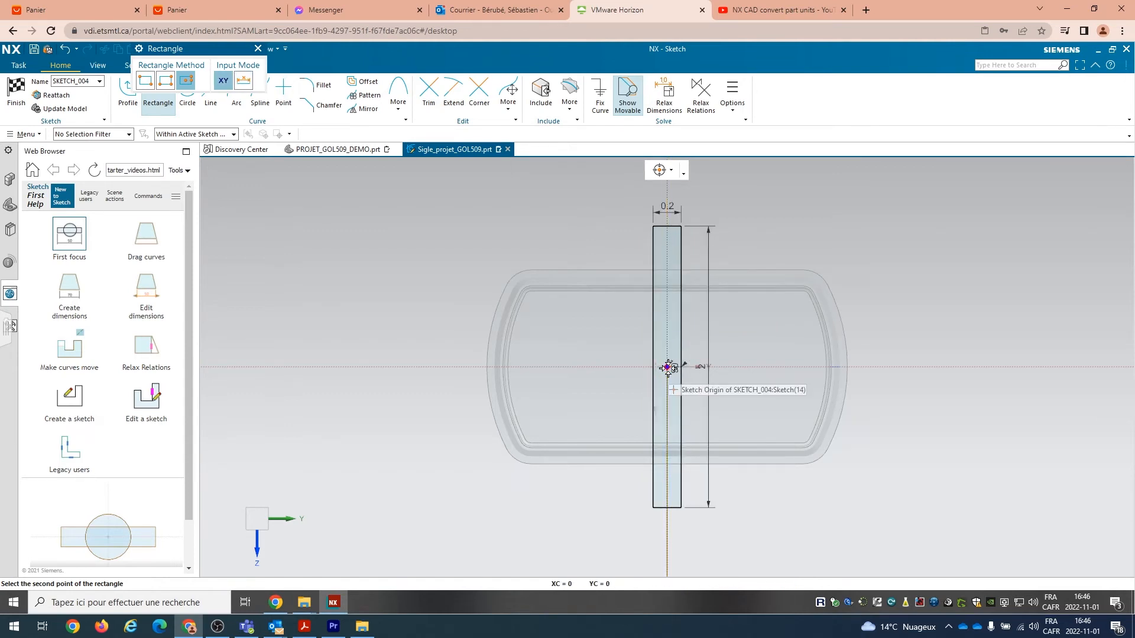
# - Draw a second rectangle centred on the sketch origin with width 3, height 0.2 and angle 0 degrees
pyautogui.click(667, 367)
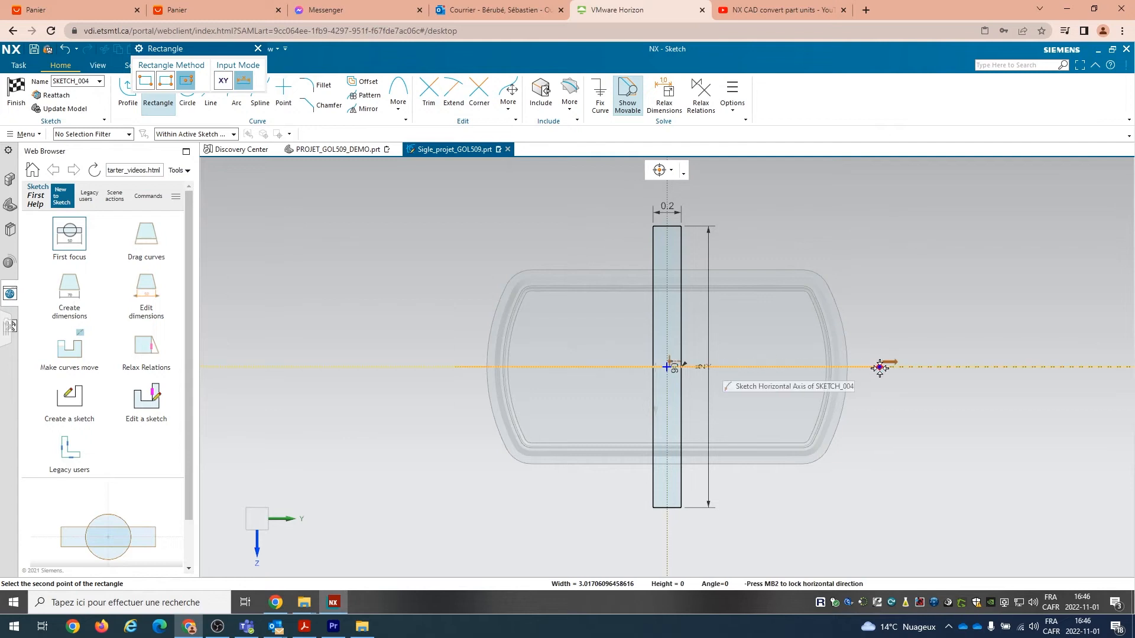
pyautogui.press('Tab')
pyautogui.press('Tab')
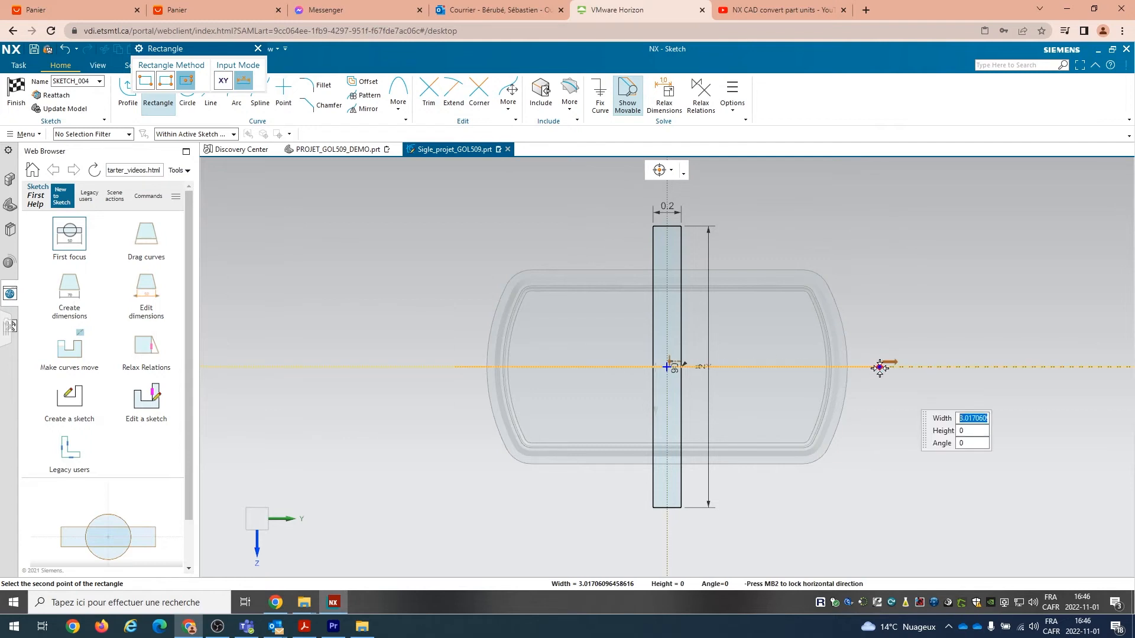
pyautogui.write('3')
pyautogui.press('Tab')
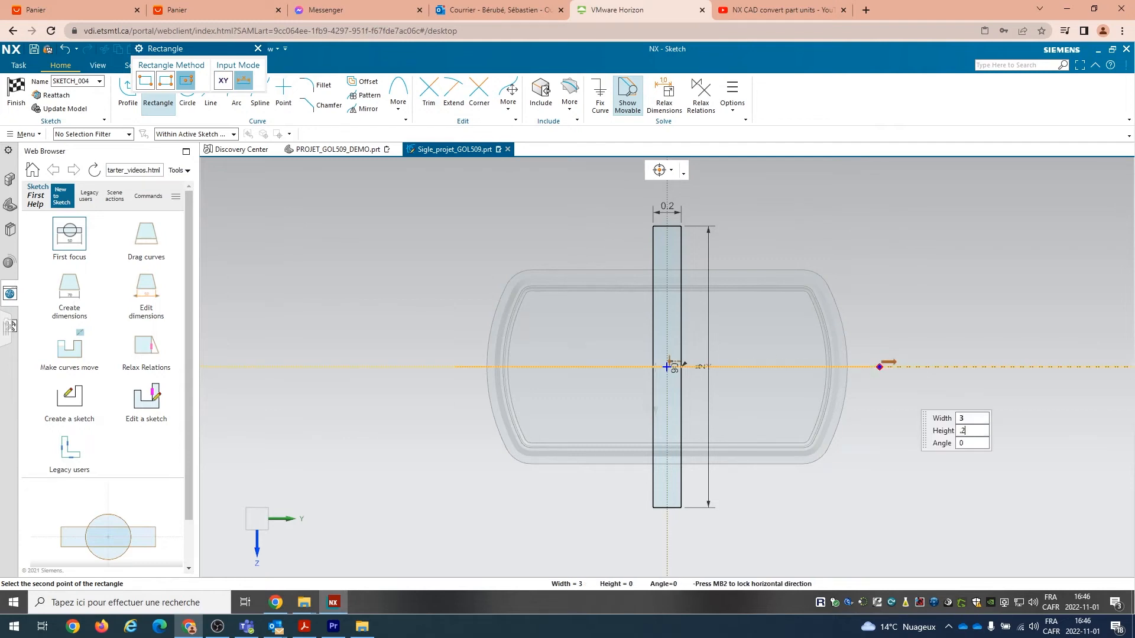
pyautogui.press('Tab')
pyautogui.click(879, 367)
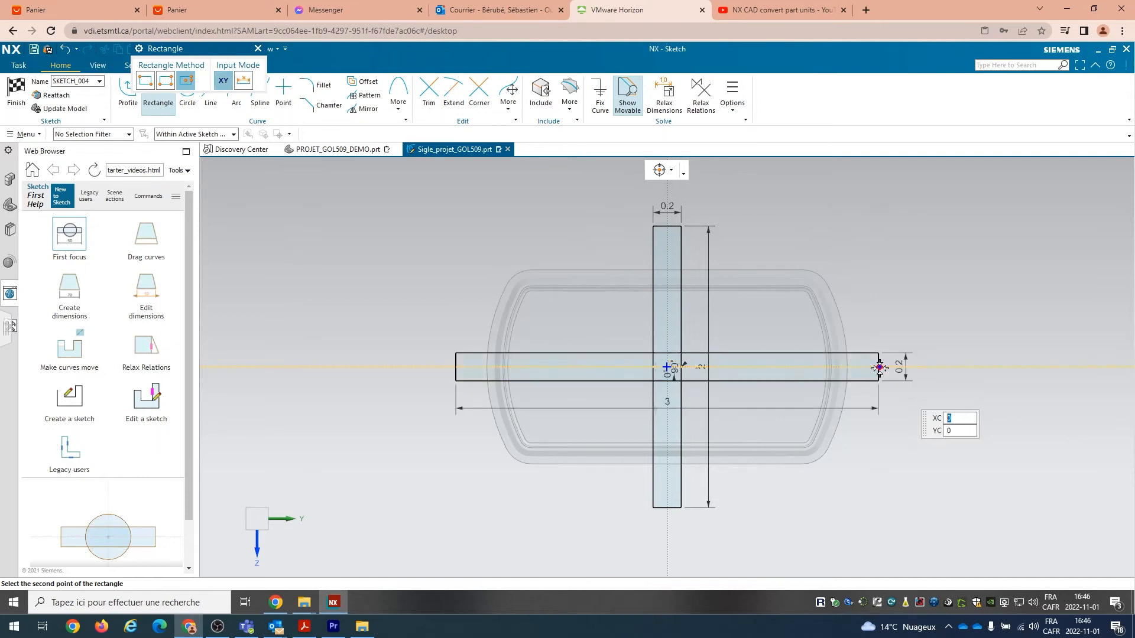
# - Set the selection scope to Within Work Part Only for picking reference points on the existing body
pyautogui.scroll(5, 825, 338)
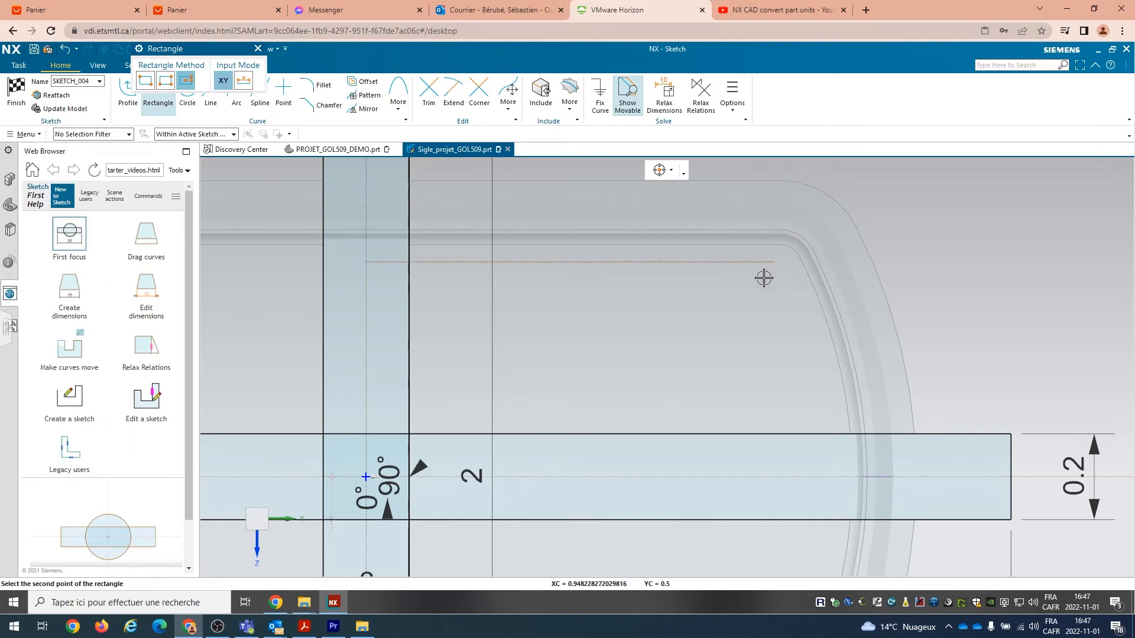
pyautogui.moveTo(190, 58); pyautogui.dragTo(373, 158)
pyautogui.click(139, 66)
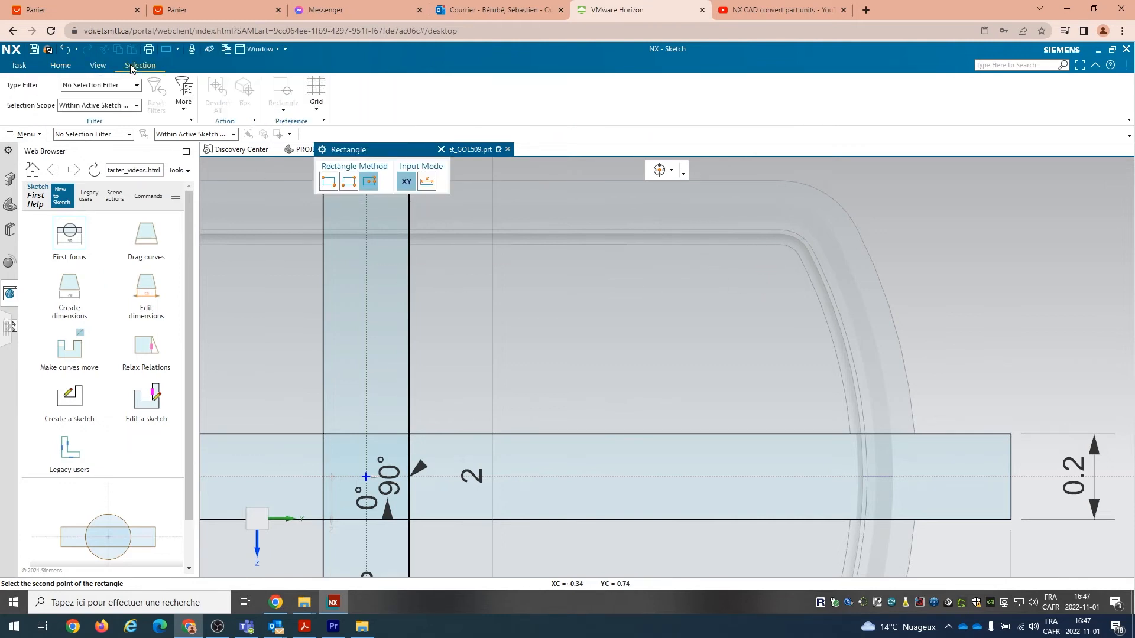
pyautogui.click(108, 106)
pyautogui.click(96, 132)
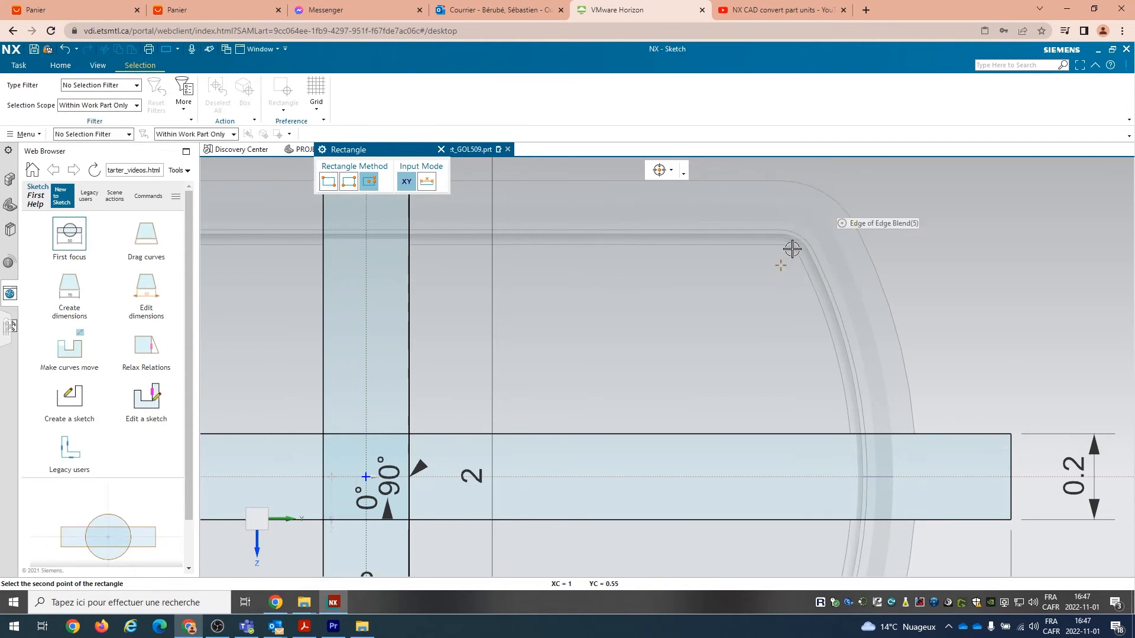
# - Draw a rectangle centred on the arc centre of the plate's upper-right rounded corner, with width 0.5, height 0.2 and angle 50 degrees
pyautogui.click(780, 263)
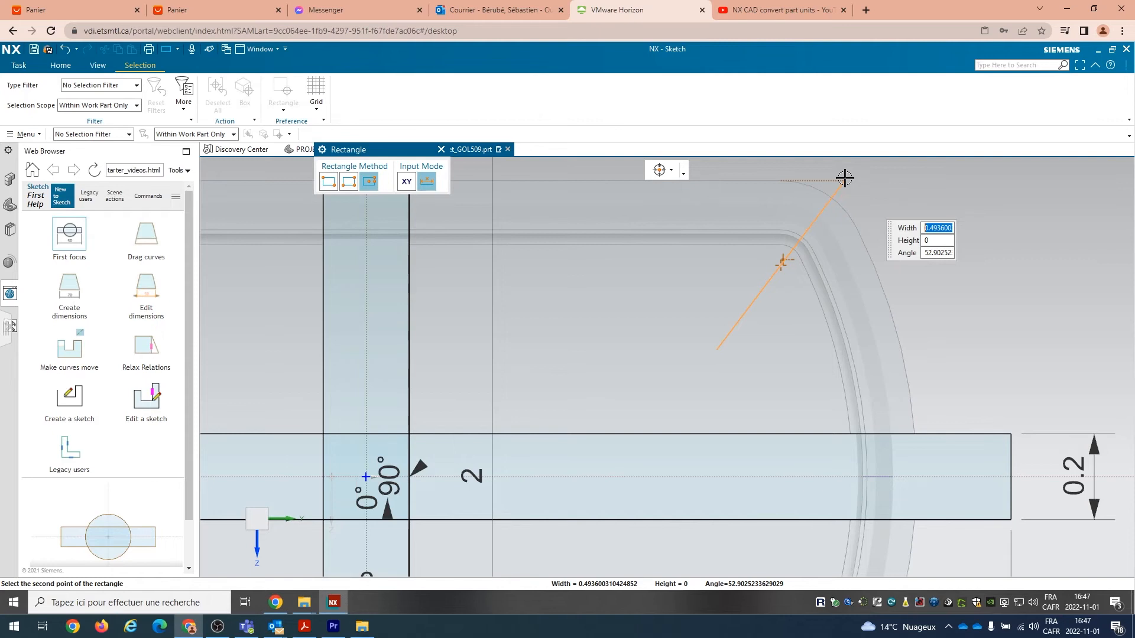
pyautogui.write('.5')
pyautogui.press('Tab')
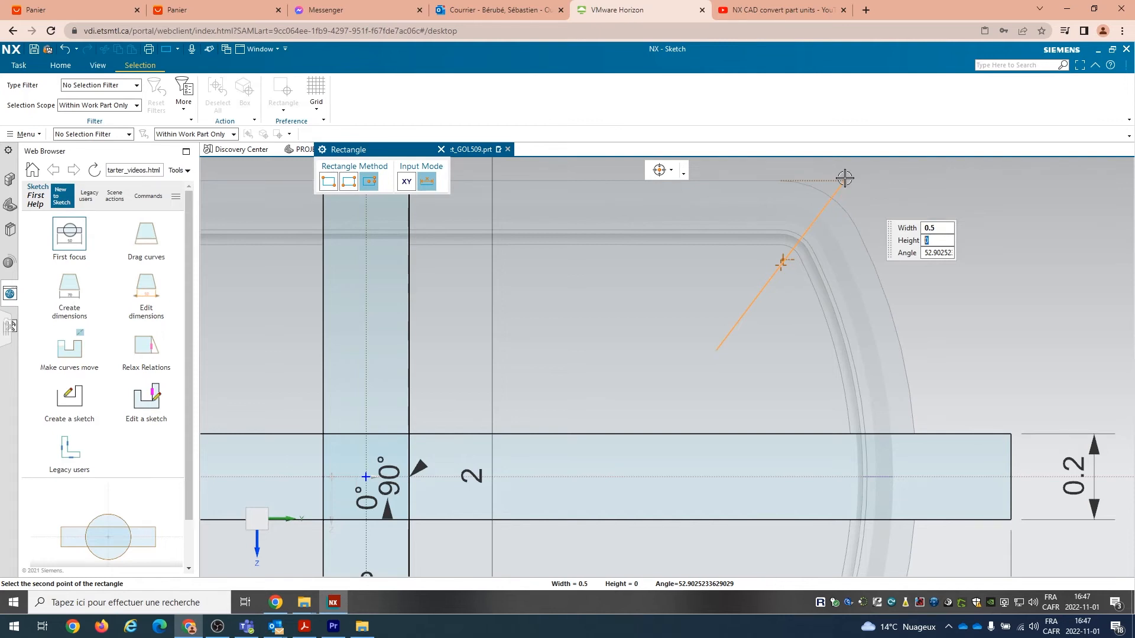
pyautogui.press('Tab')
pyautogui.write('50')
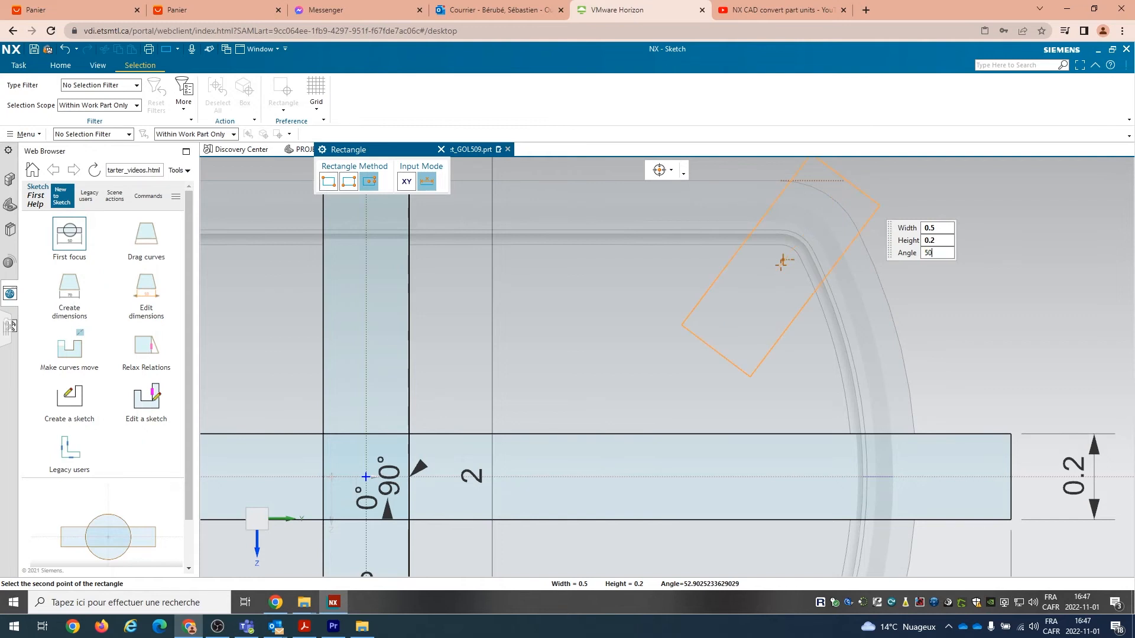
pyautogui.press('Return')
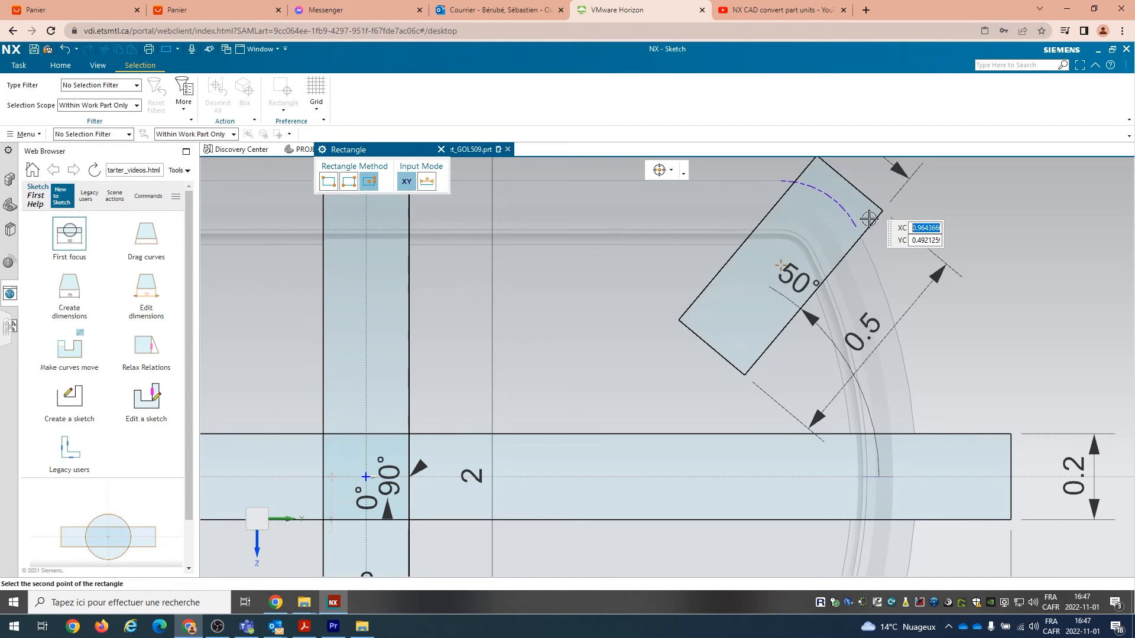
pyautogui.scroll(-5, 868, 218)
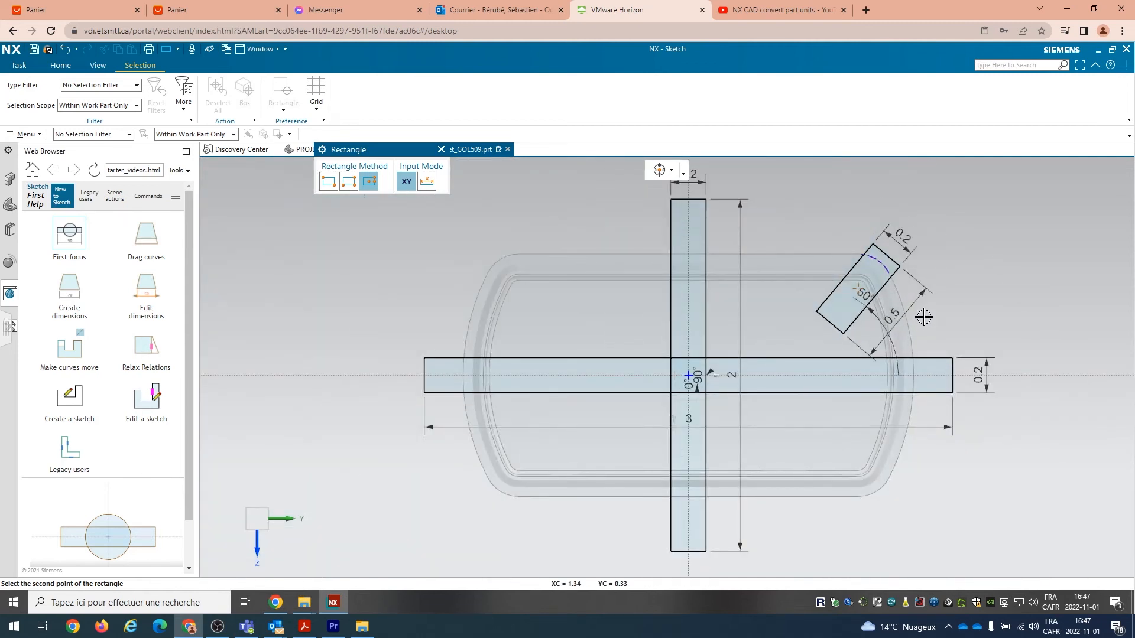
pyautogui.click(65, 69)
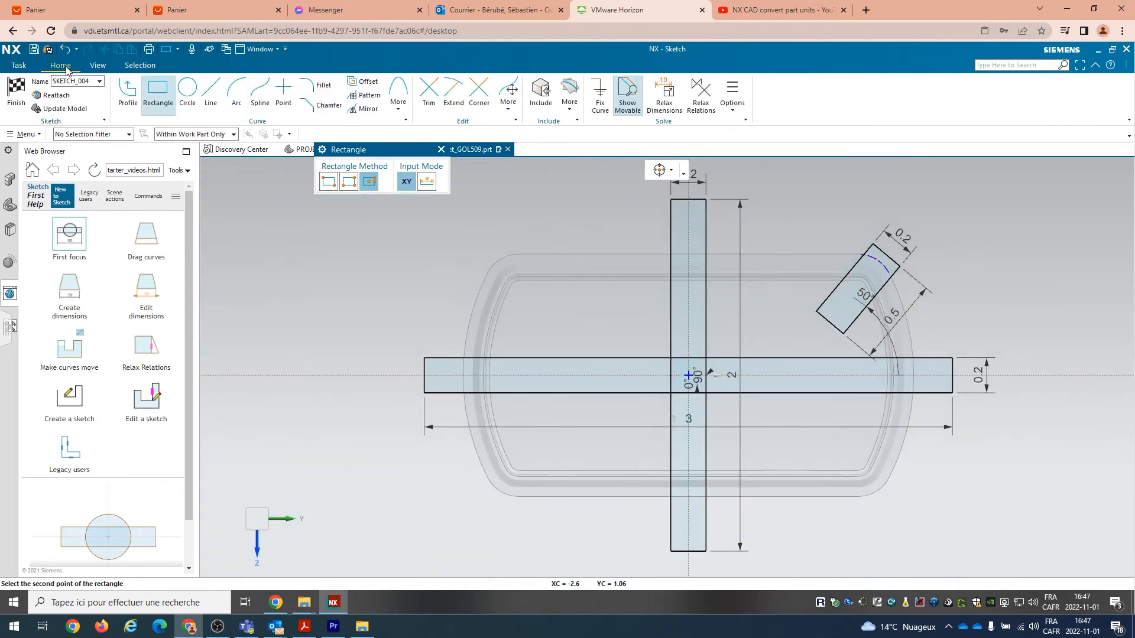
pyautogui.click(168, 94)
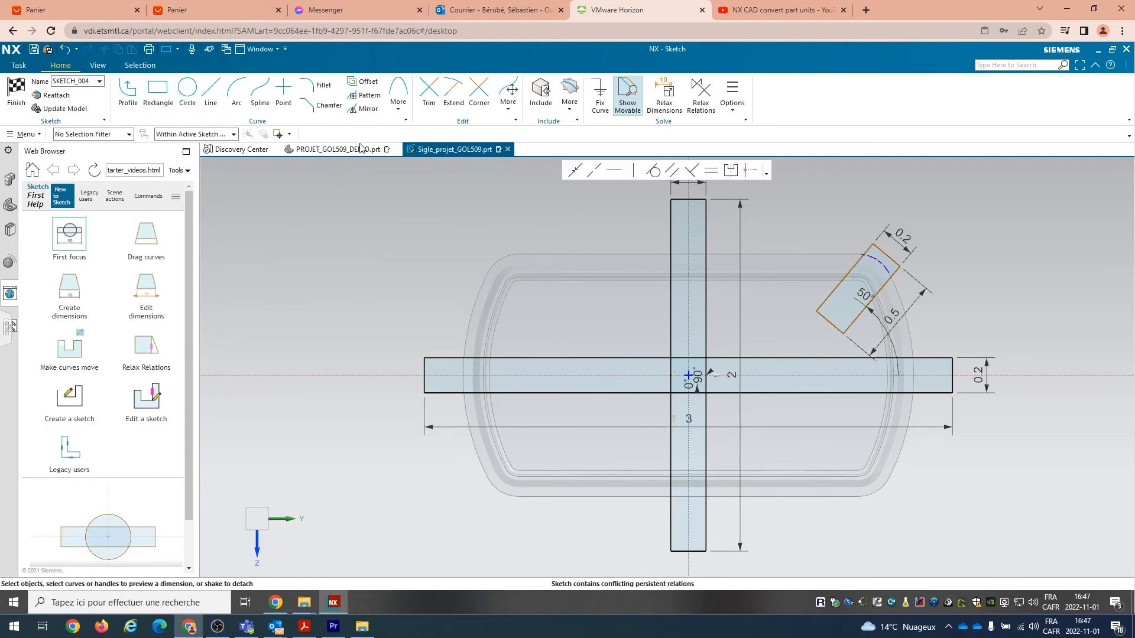
# - Mirror the angled corner rectangle about the sketch's horizontal axis
pyautogui.click(366, 110)
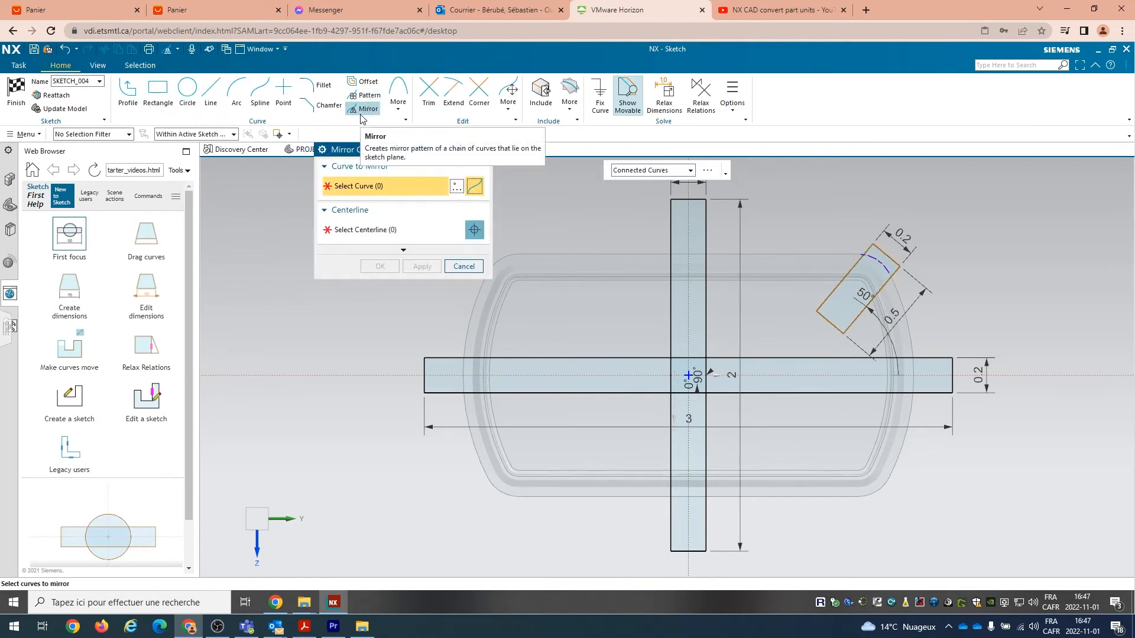
pyautogui.click(831, 296)
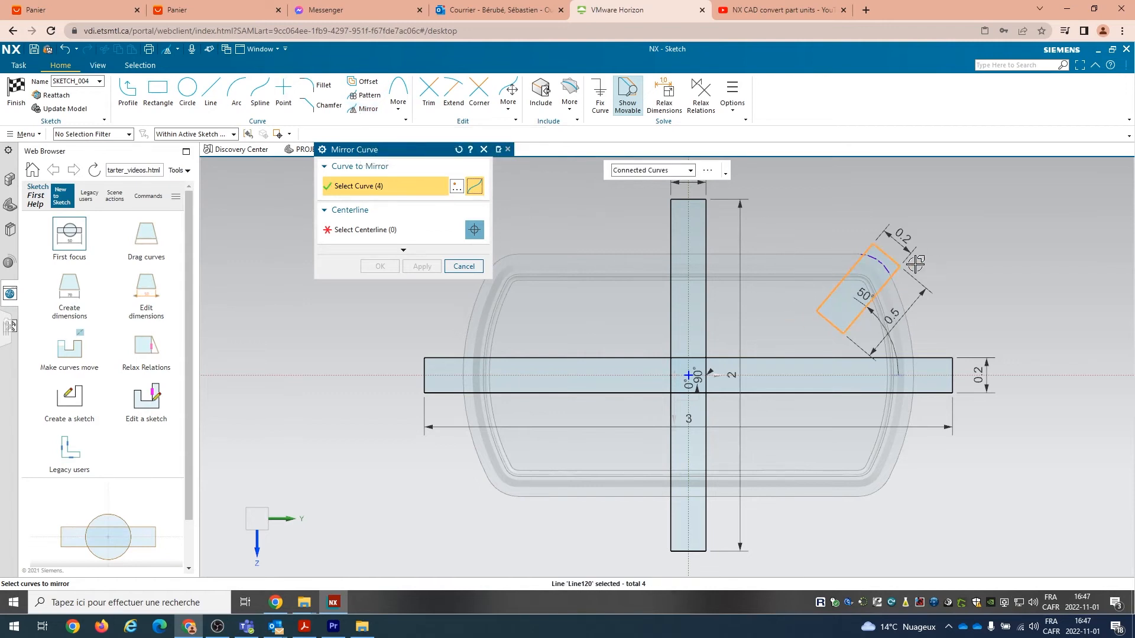
pyautogui.click(350, 229)
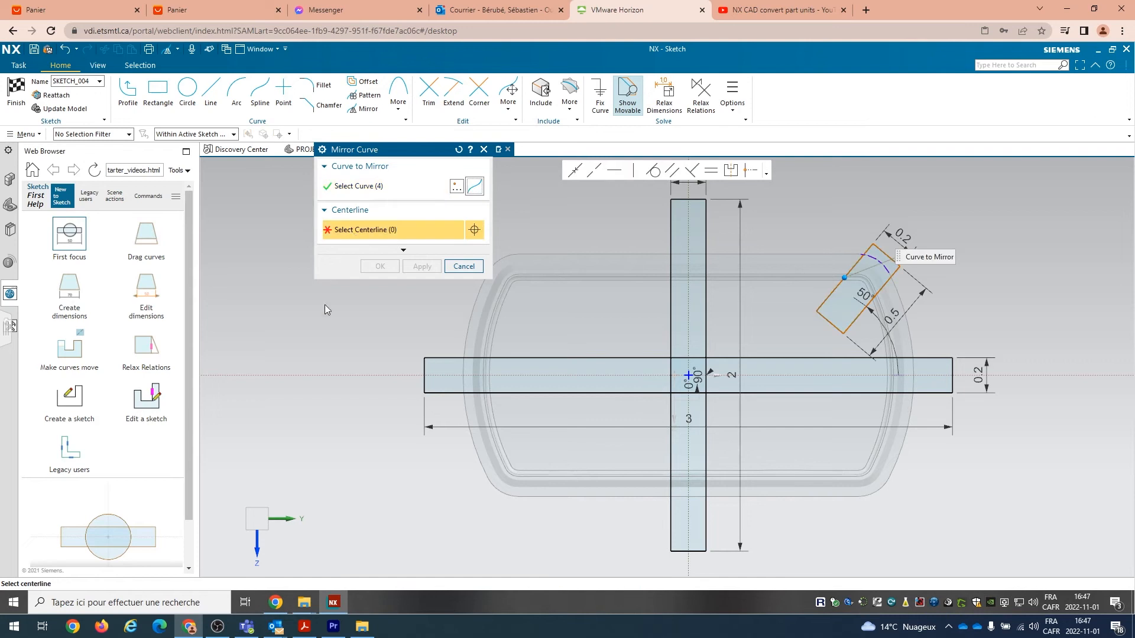
pyautogui.click(361, 375)
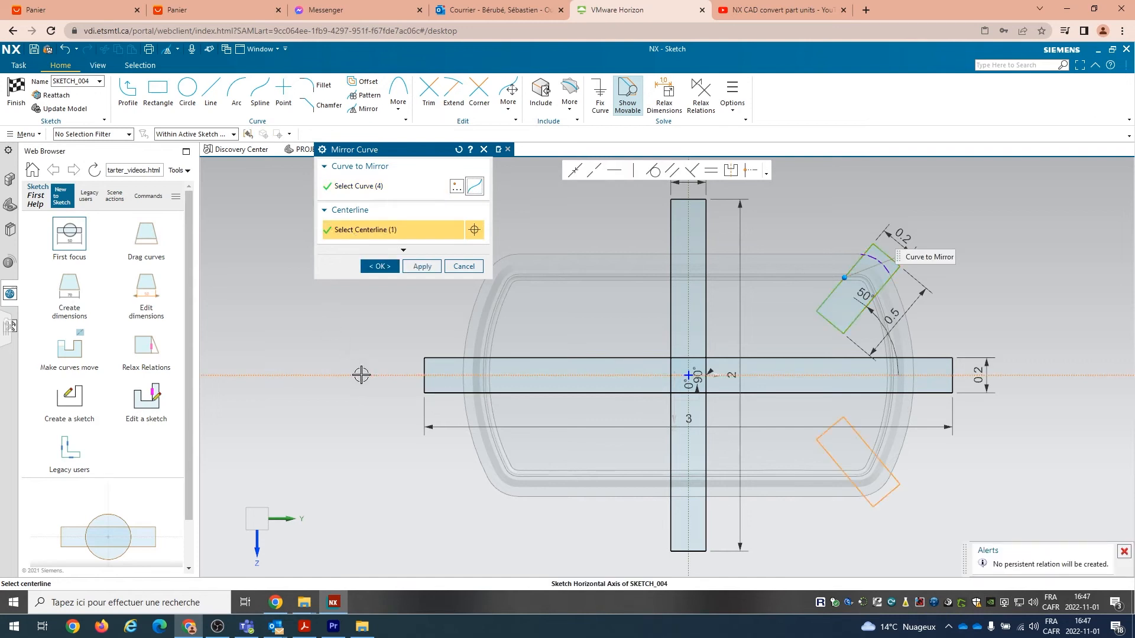
pyautogui.click(377, 266)
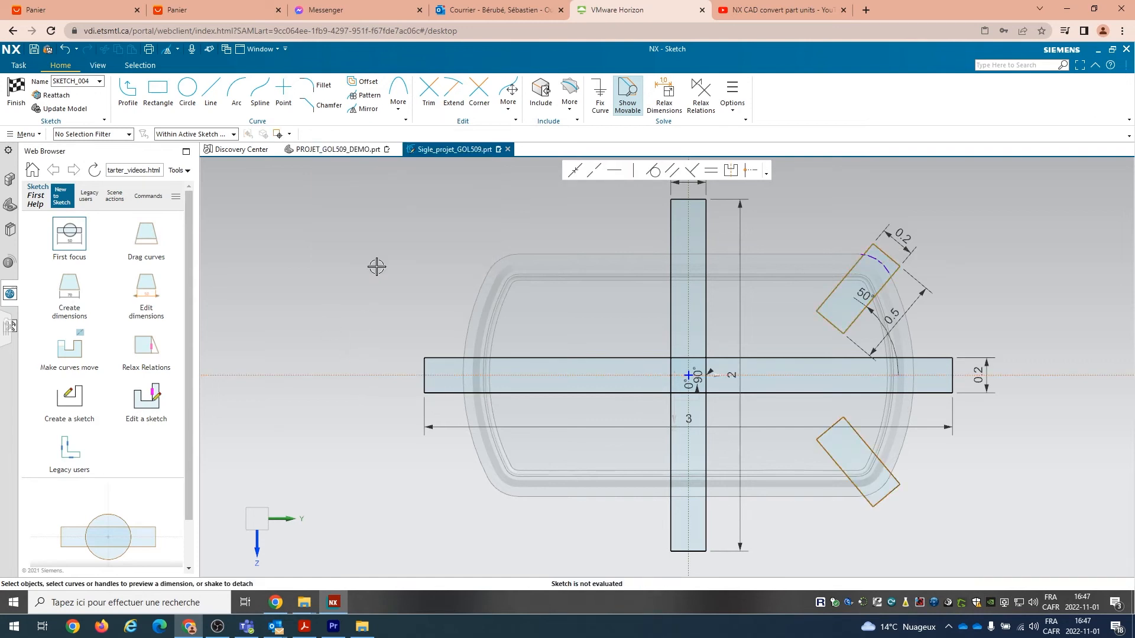
# - Mirror both angled corner rectangles about the sketch's vertical axis and finish the sketch
pyautogui.click(365, 109)
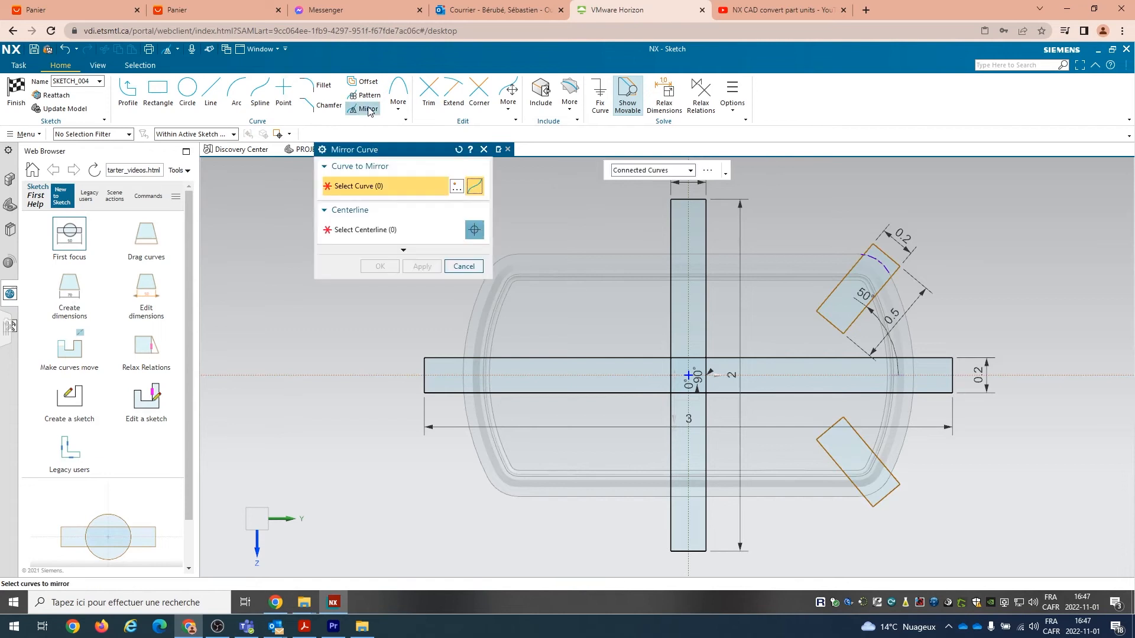
pyautogui.click(858, 259)
pyautogui.click(830, 425)
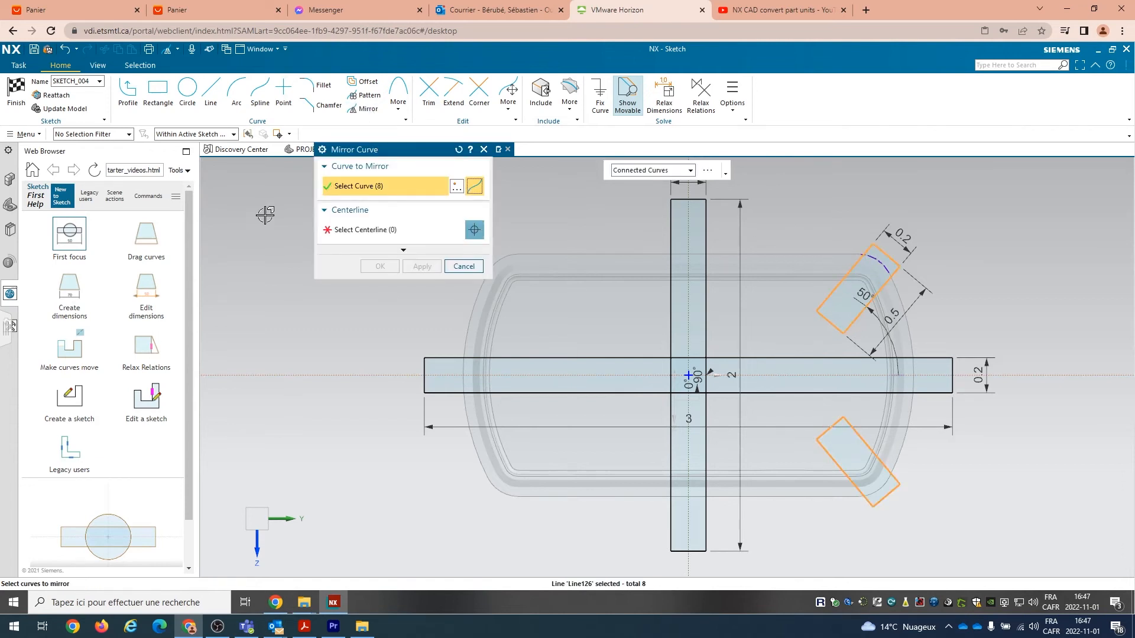
pyautogui.click(340, 233)
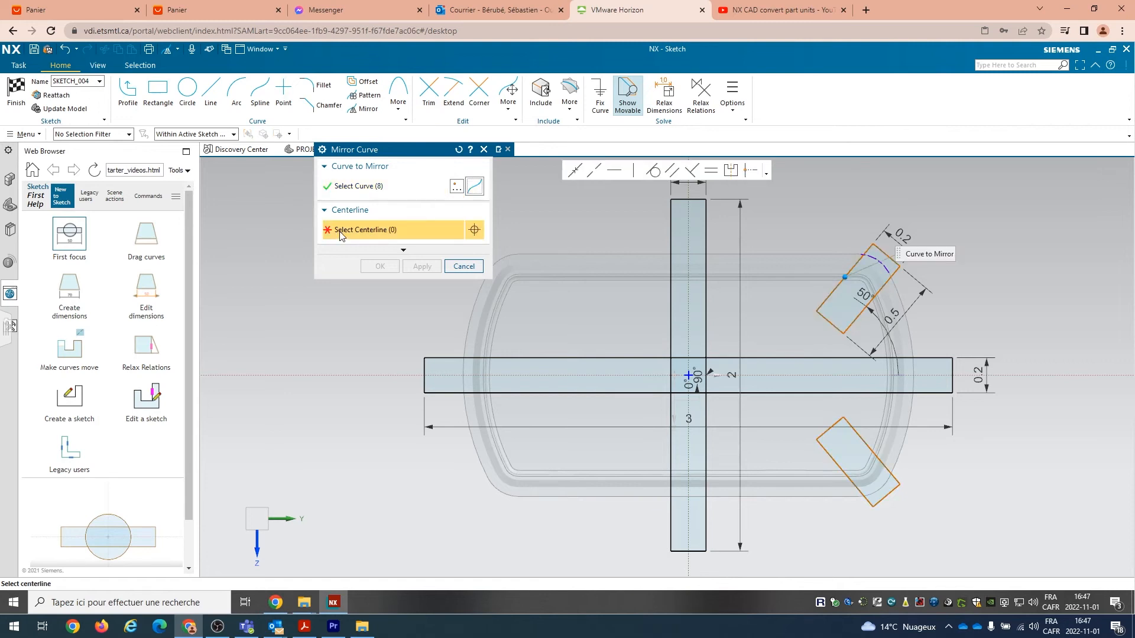
pyautogui.click(690, 218)
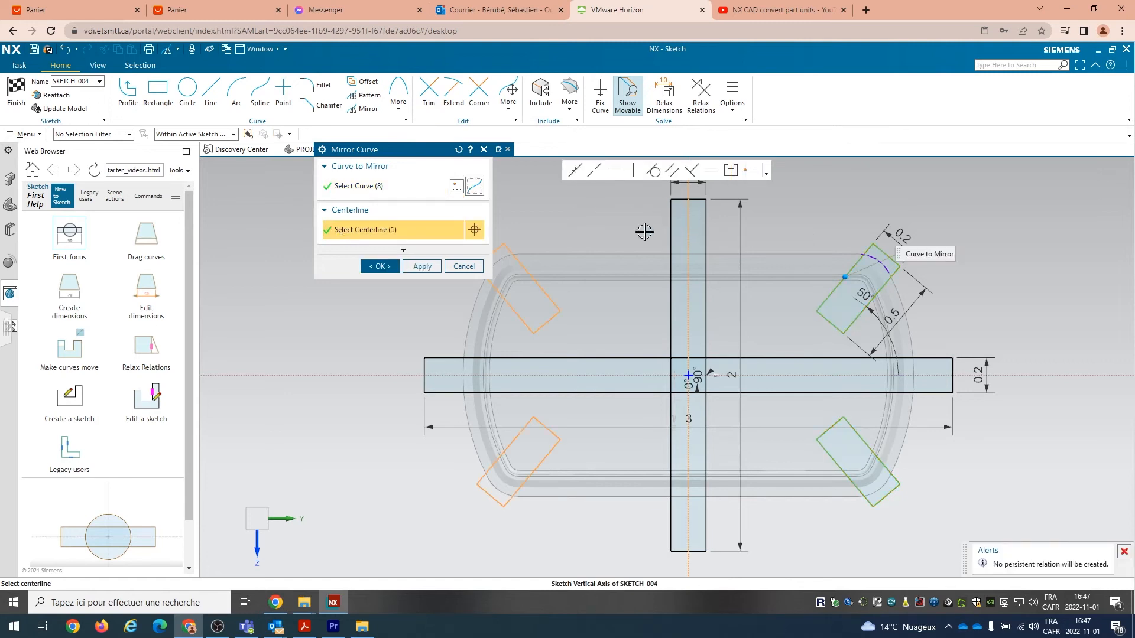
pyautogui.click(380, 266)
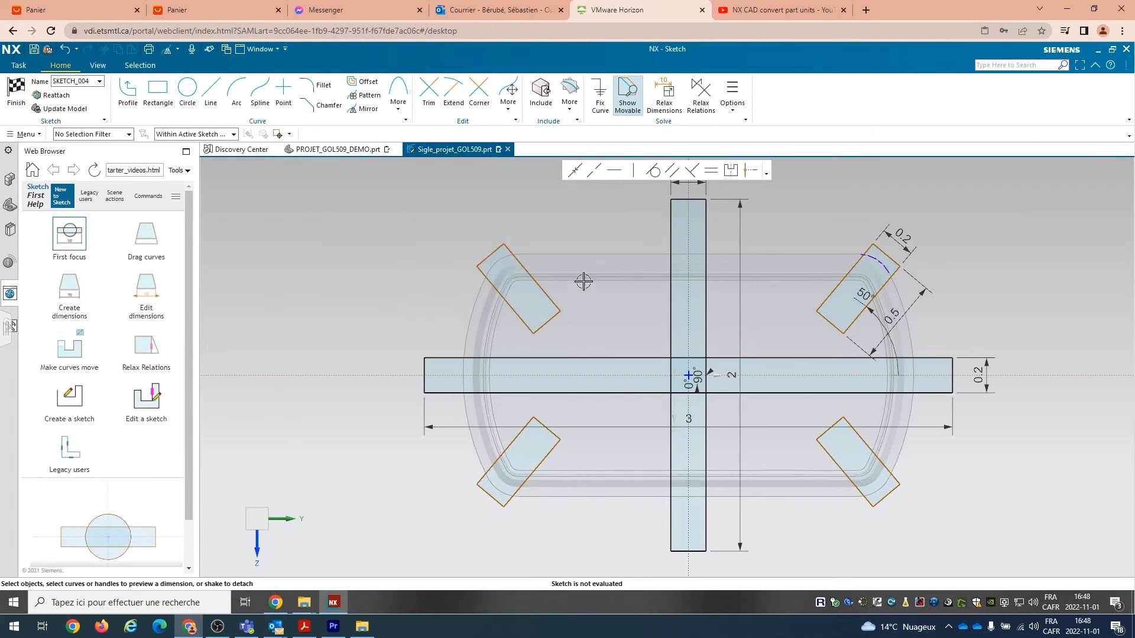
pyautogui.click(14, 96)
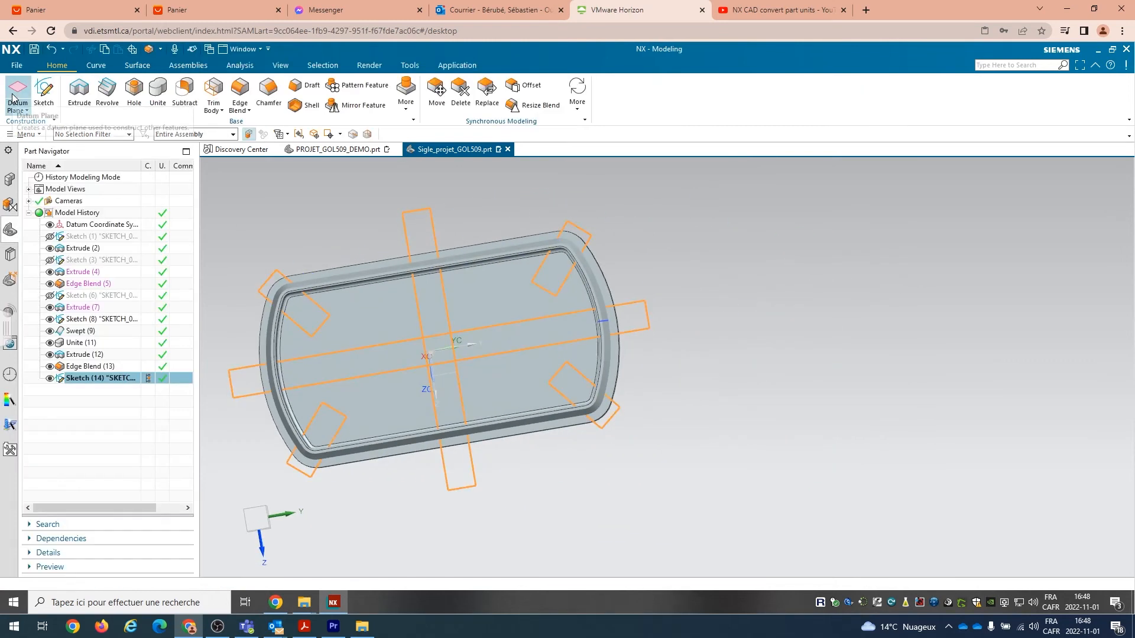
# - Extrude the rectangle sketch with a Through All end limit, subtracting it from the plate-and-rim body to split the rim into segments
pyautogui.click(78, 91)
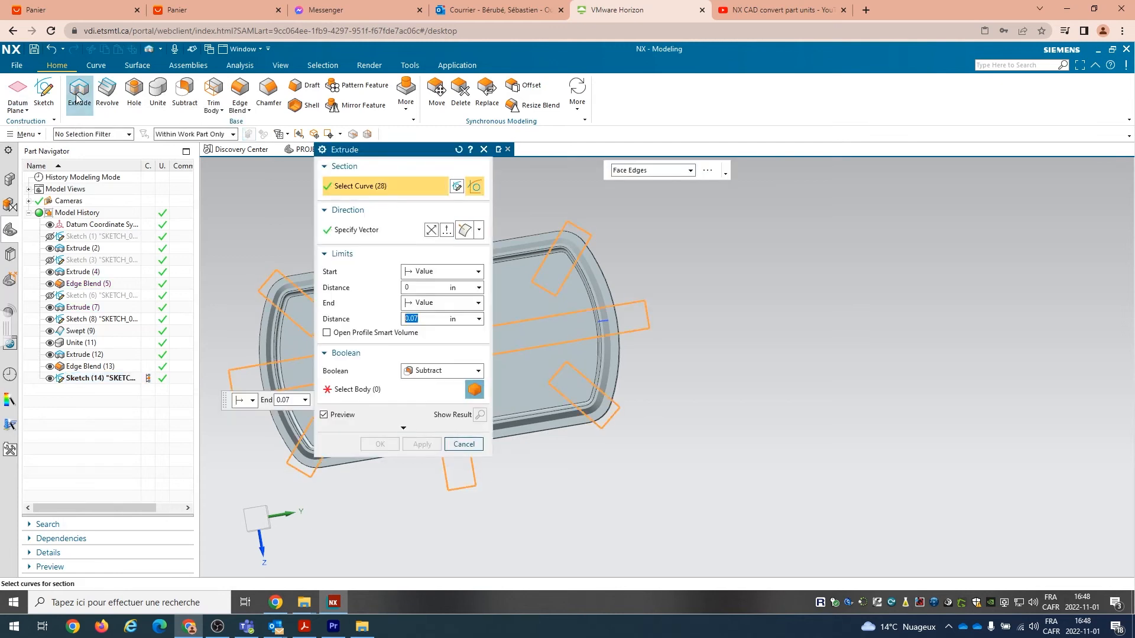
pyautogui.click(416, 303)
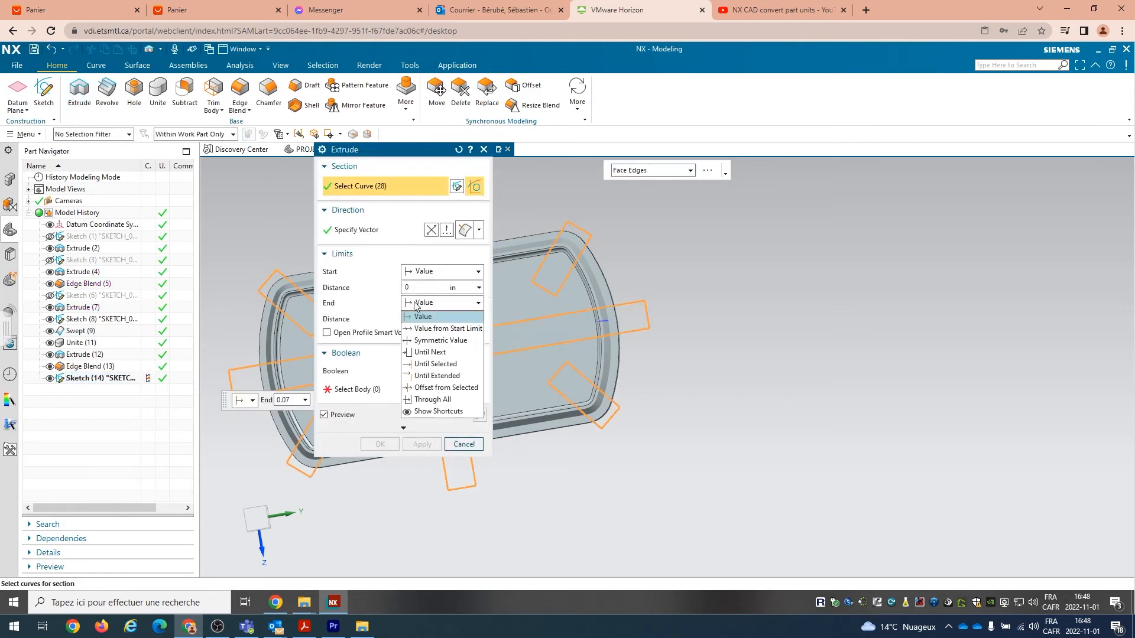
pyautogui.click(435, 400)
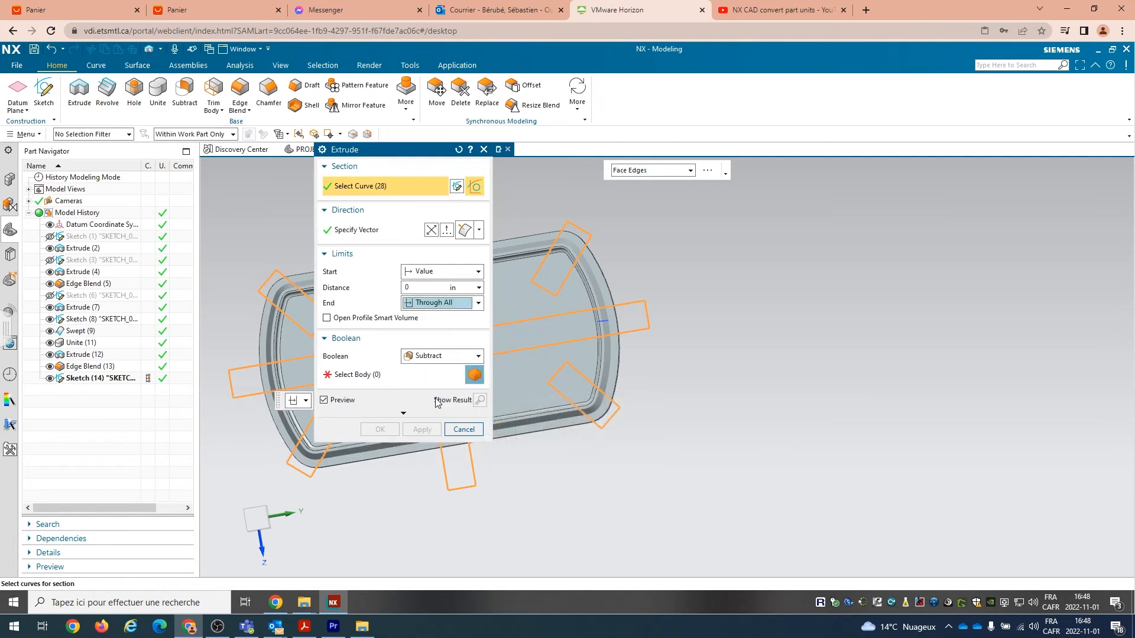
pyautogui.click(371, 378)
pyautogui.click(352, 461)
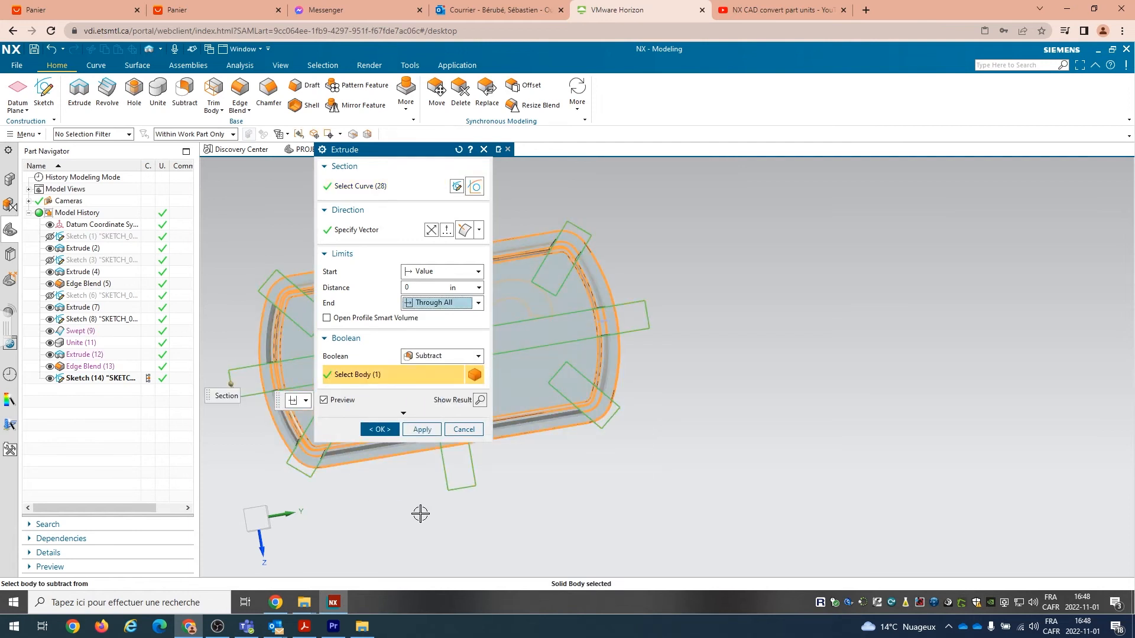
pyautogui.moveTo(383, 151); pyautogui.dragTo(805, 166)
pyautogui.moveTo(505, 475)
pyautogui.mouseDown(button='middle')
pyautogui.moveTo(501, 423)
pyautogui.moveTo(525, 451)
pyautogui.moveTo(536, 433)
pyautogui.moveTo(499, 445)
pyautogui.moveTo(516, 459)
pyautogui.mouseUp(button='middle')
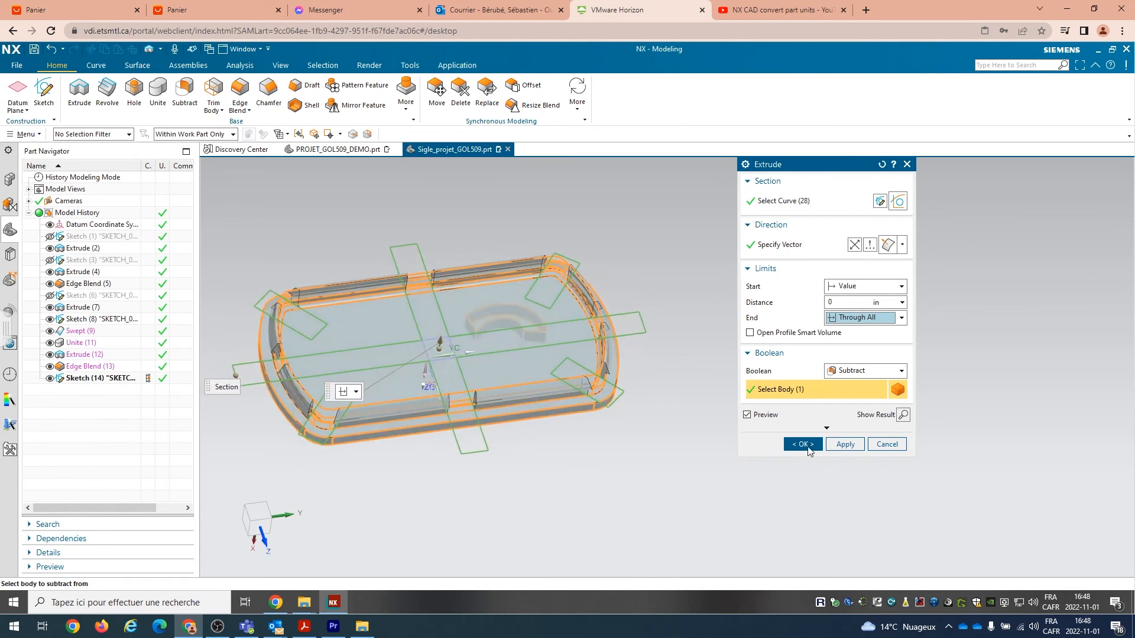
pyautogui.click(804, 444)
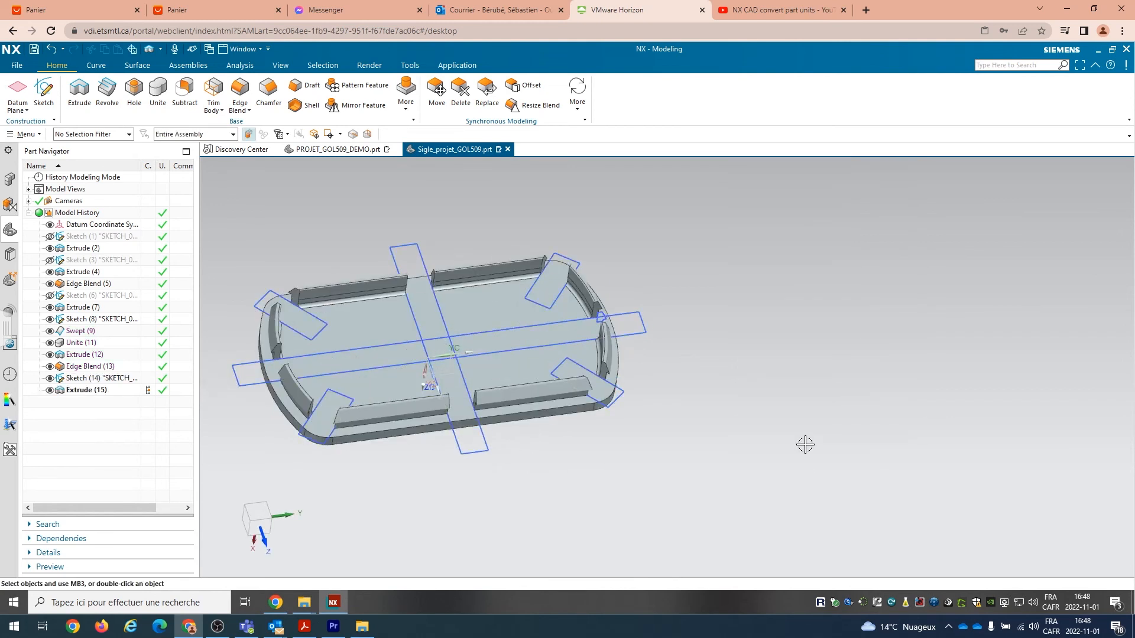
# - Hide the rectangle sketch (14) and the earlier rim sketch (8), and inspect the segmented rim
pyautogui.click(50, 378)
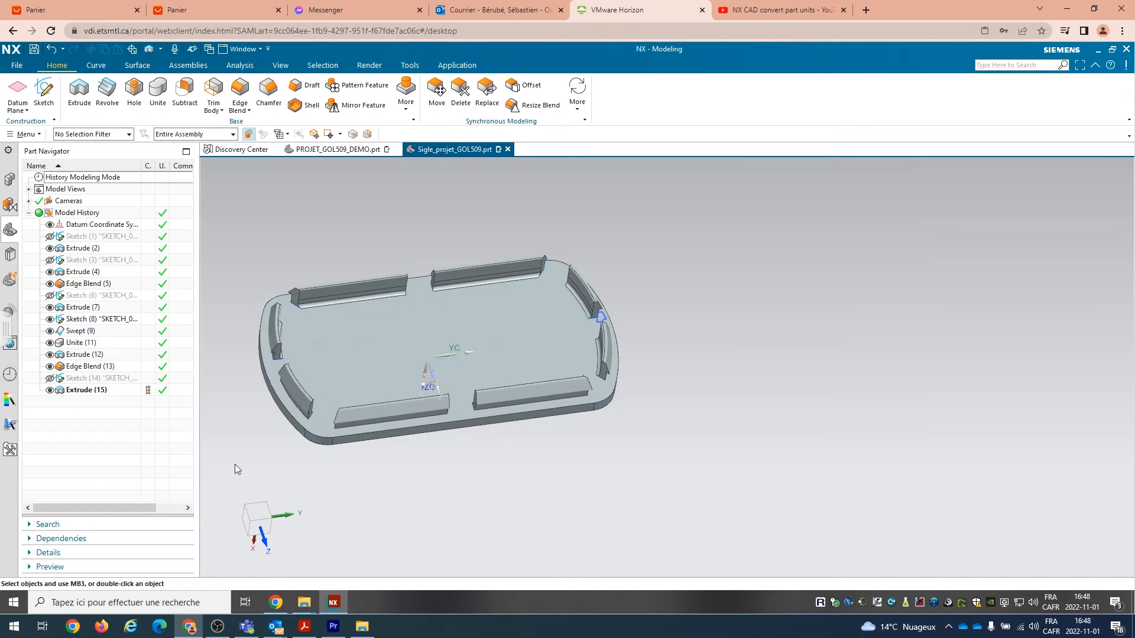
pyautogui.moveTo(542, 485); pyautogui.dragTo(458, 458, button='middle')
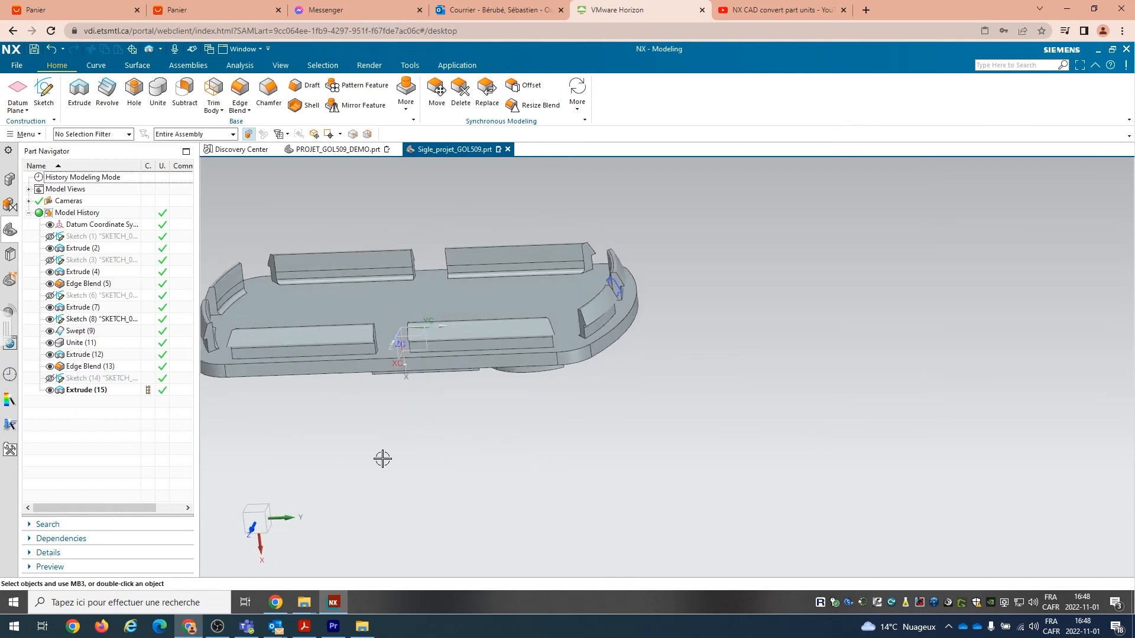
pyautogui.click(50, 320)
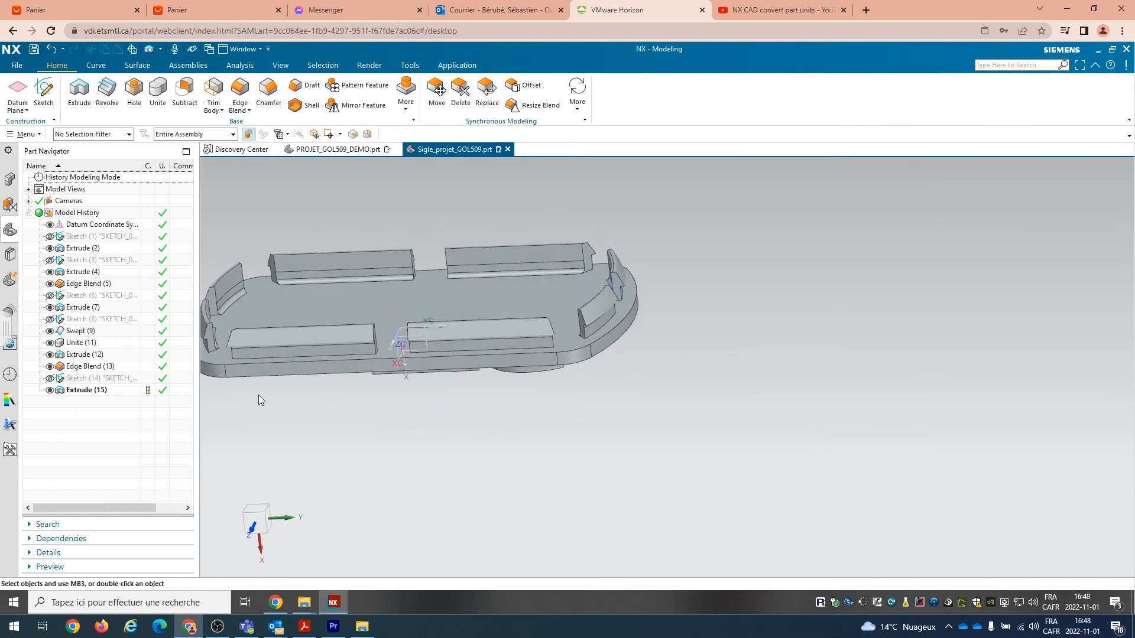
pyautogui.moveTo(518, 404)
pyautogui.mouseDown(button='middle')
pyautogui.moveTo(526, 390)
pyautogui.moveTo(583, 416)
pyautogui.moveTo(559, 425)
pyautogui.moveTo(526, 408)
pyautogui.mouseUp(button='middle')
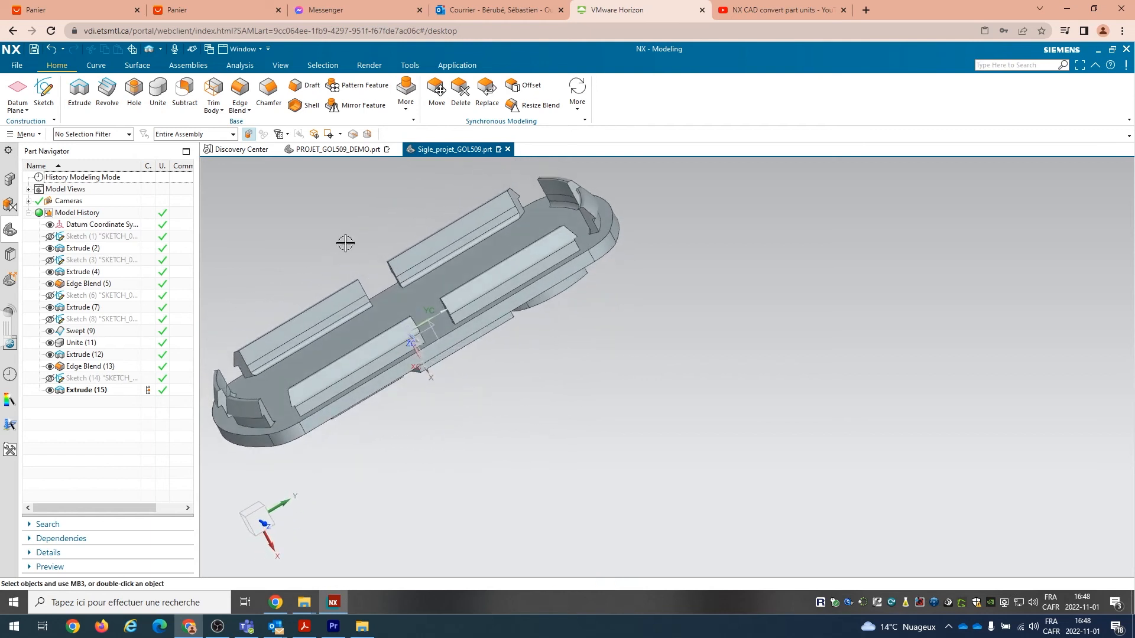
# - Save the logo part file
pyautogui.click(33, 50)
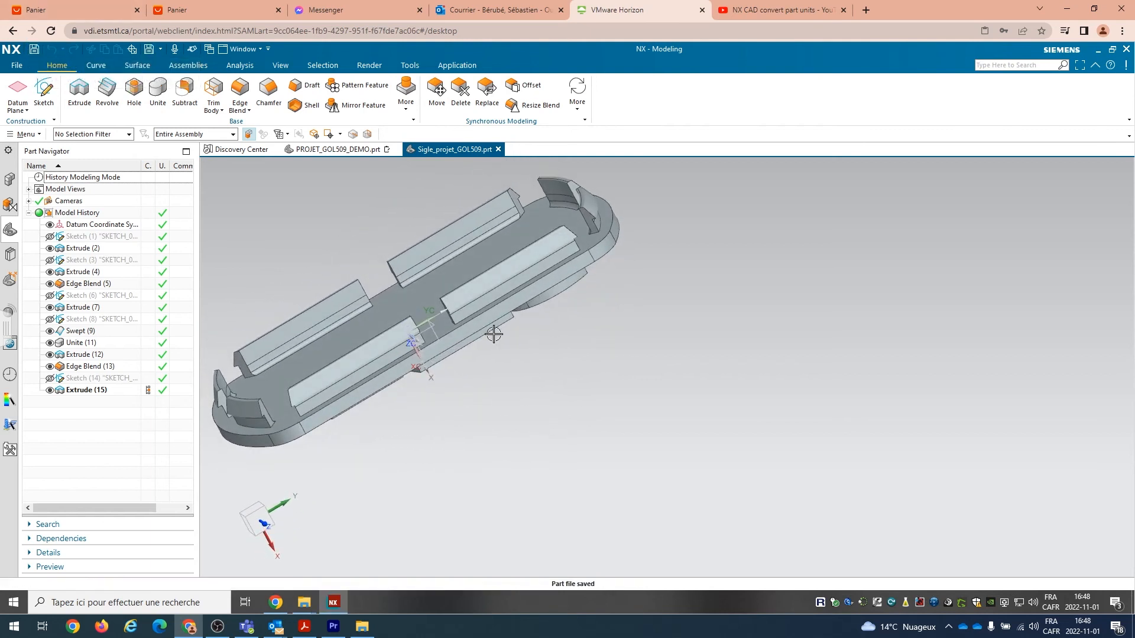
pyautogui.scroll(3, 502, 347)
pyautogui.scroll(-5, 502, 346)
pyautogui.moveTo(545, 387); pyautogui.dragTo(508, 283, button='middle')
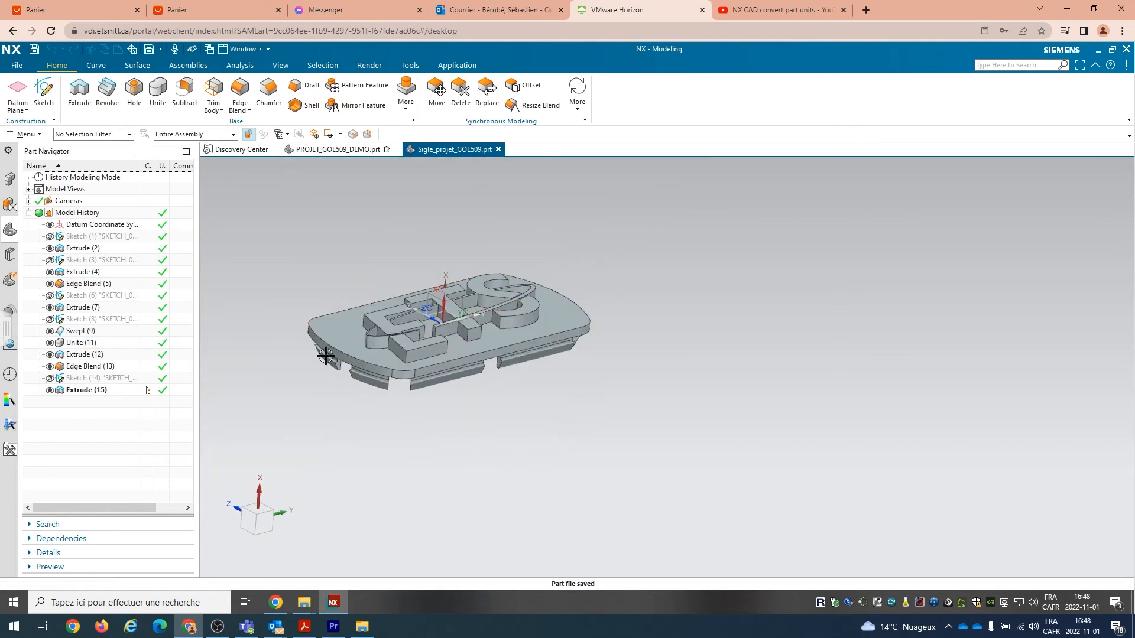
# - Unite the main ETS lettering body with the separate E and T pieces and the plate carrying the segmented rim
pyautogui.click(158, 90)
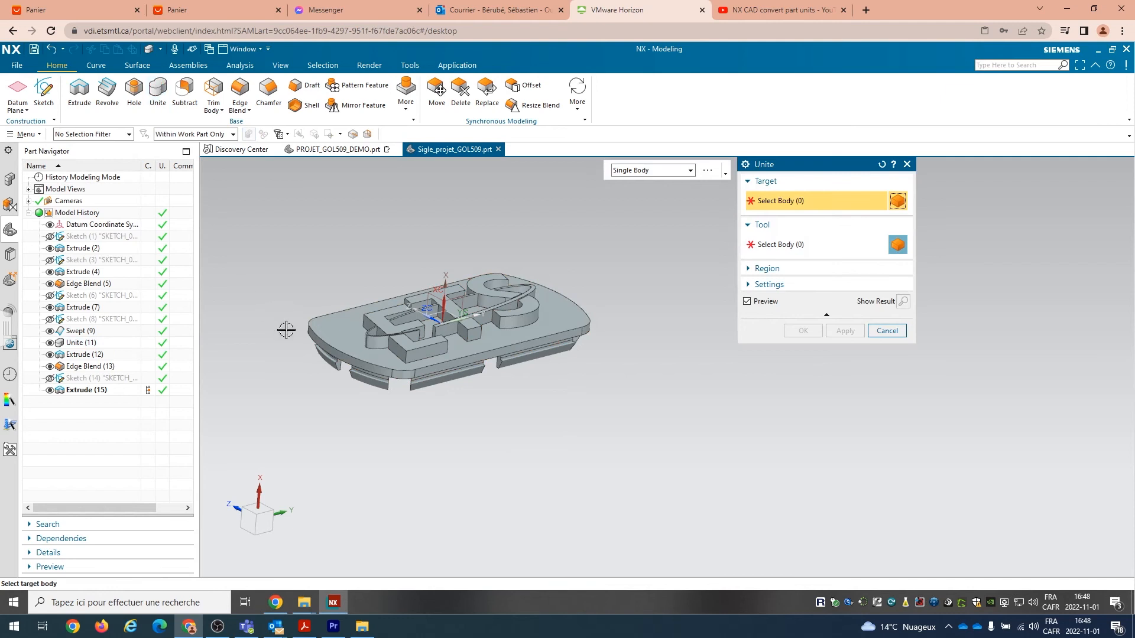
pyautogui.click(356, 341)
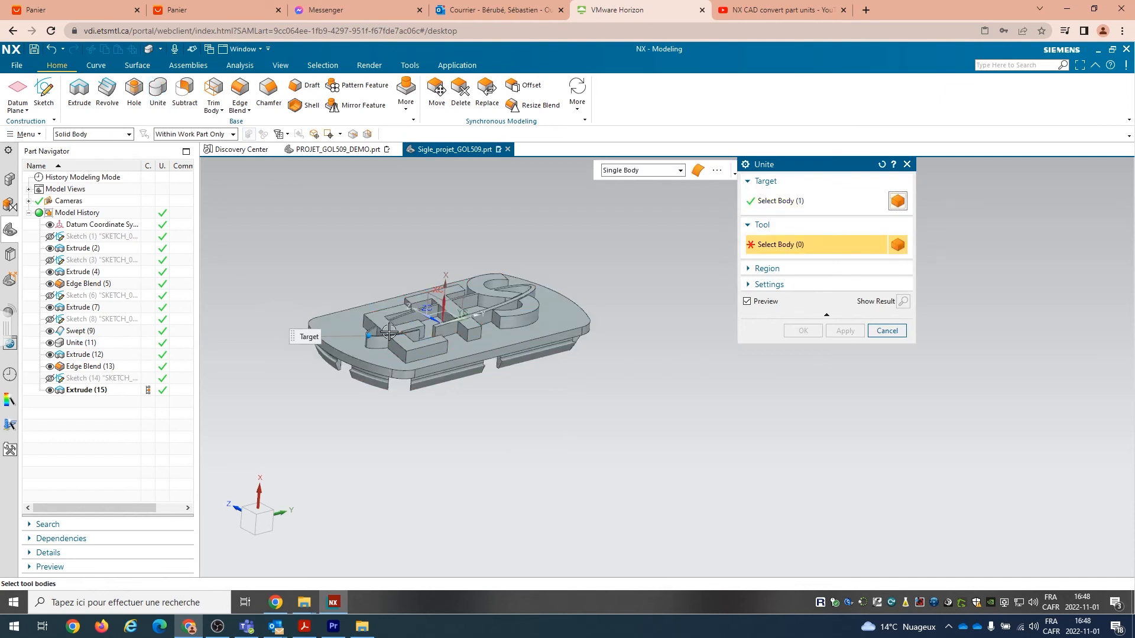
pyautogui.click(403, 353)
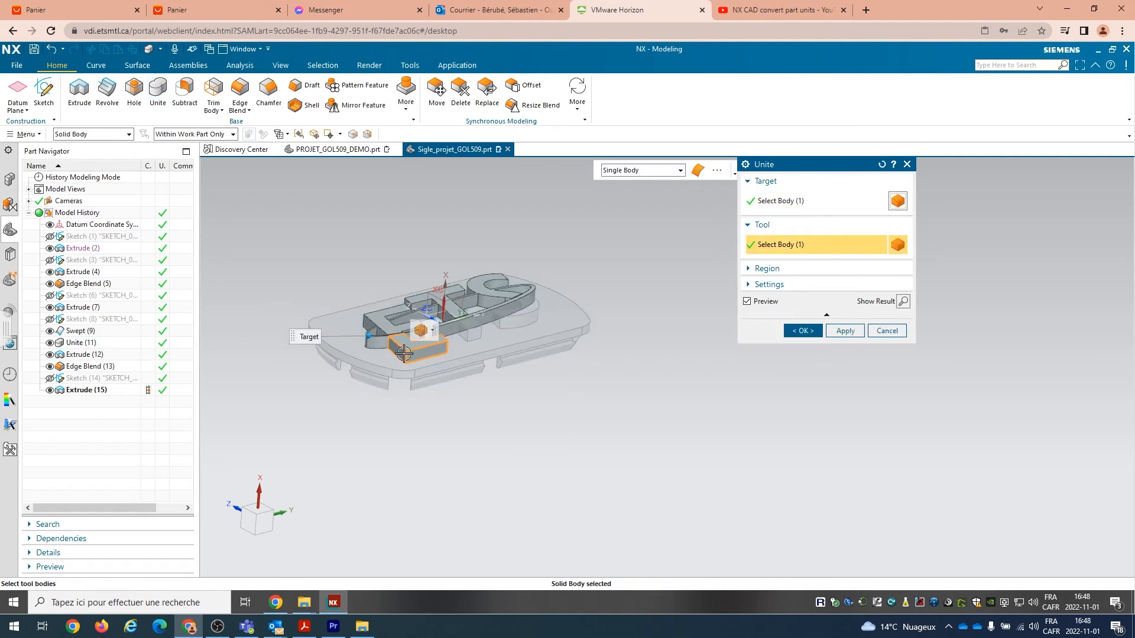
pyautogui.click(473, 331)
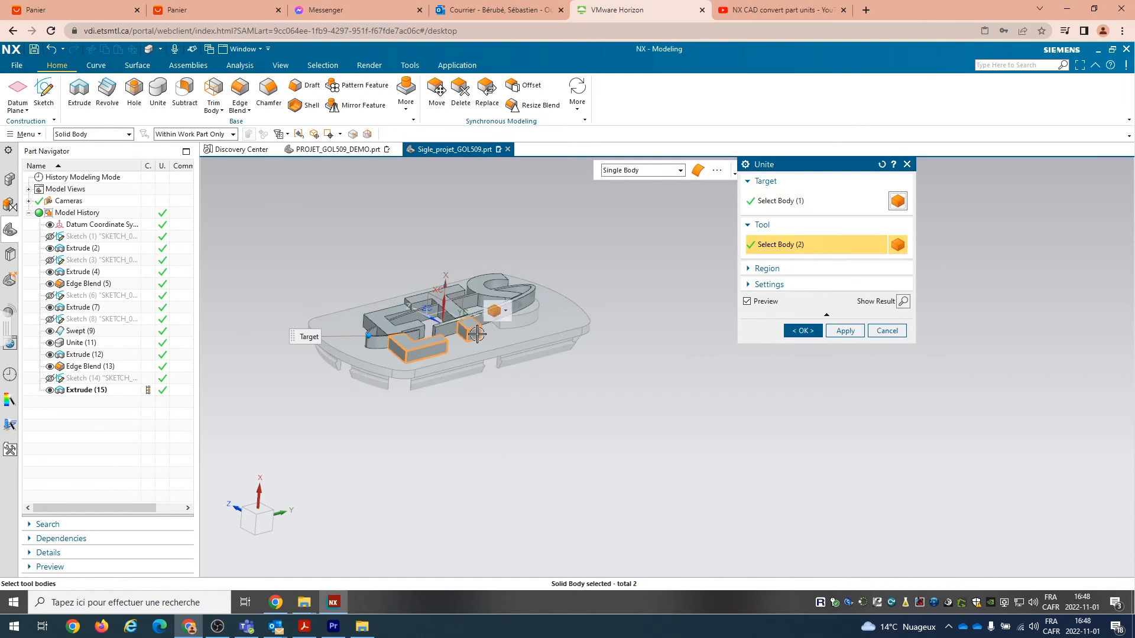
pyautogui.click(533, 312)
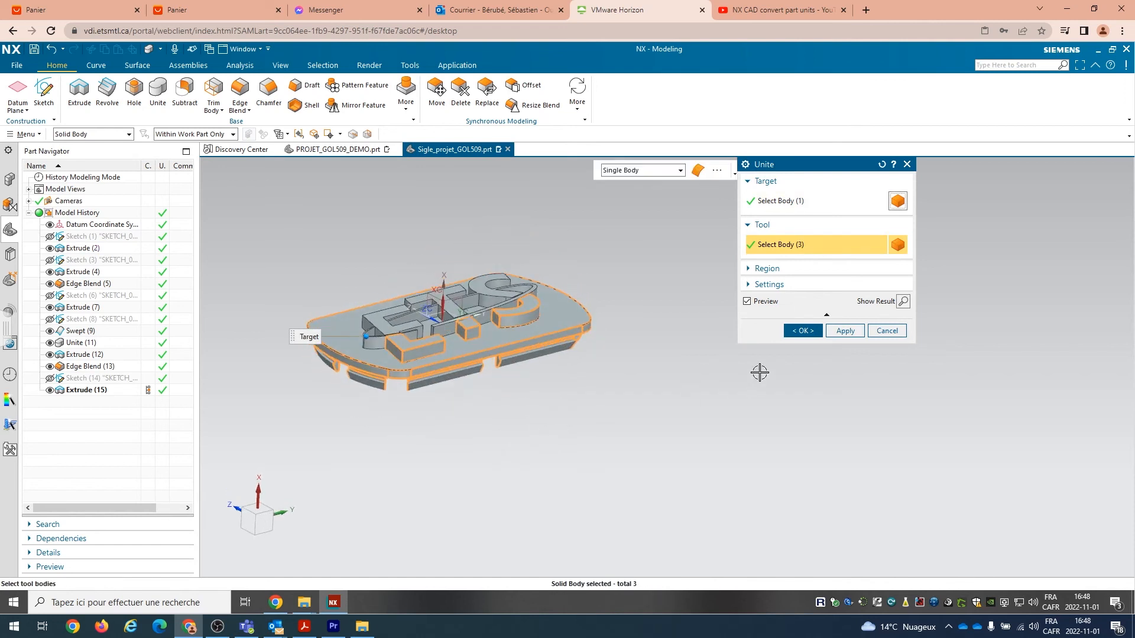
pyautogui.click(804, 330)
# - Inspect the united logo body, checking the letters, the plate and the rim segments from several angles
pyautogui.moveTo(661, 403); pyautogui.dragTo(553, 409, button='middle')
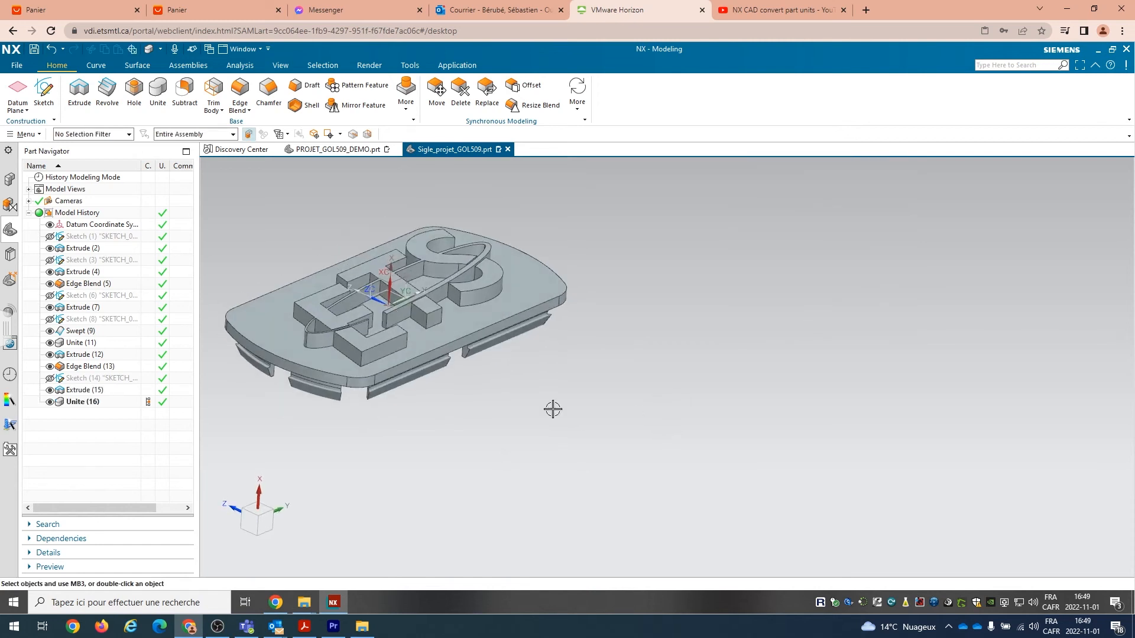
pyautogui.scroll(5, 365, 341)
pyautogui.scroll(-5, 365, 341)
pyautogui.moveTo(425, 455); pyautogui.dragTo(436, 451, button='middle')
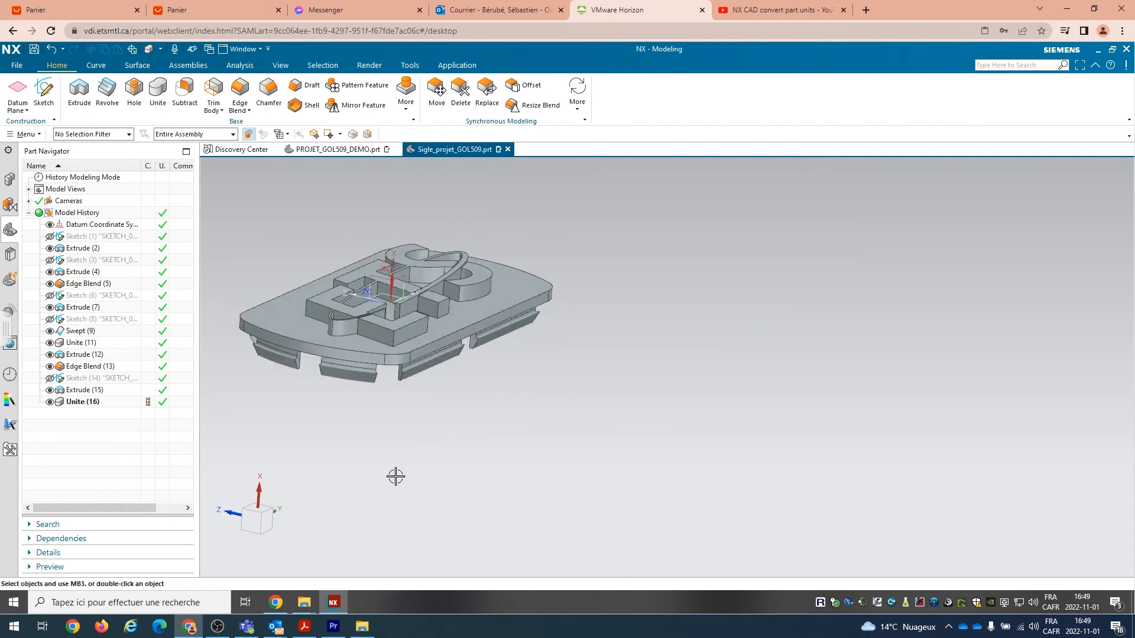
pyautogui.moveTo(506, 446); pyautogui.dragTo(484, 425, button='middle')
pyautogui.scroll(3, 490, 426)
pyautogui.scroll(-3, 484, 388)
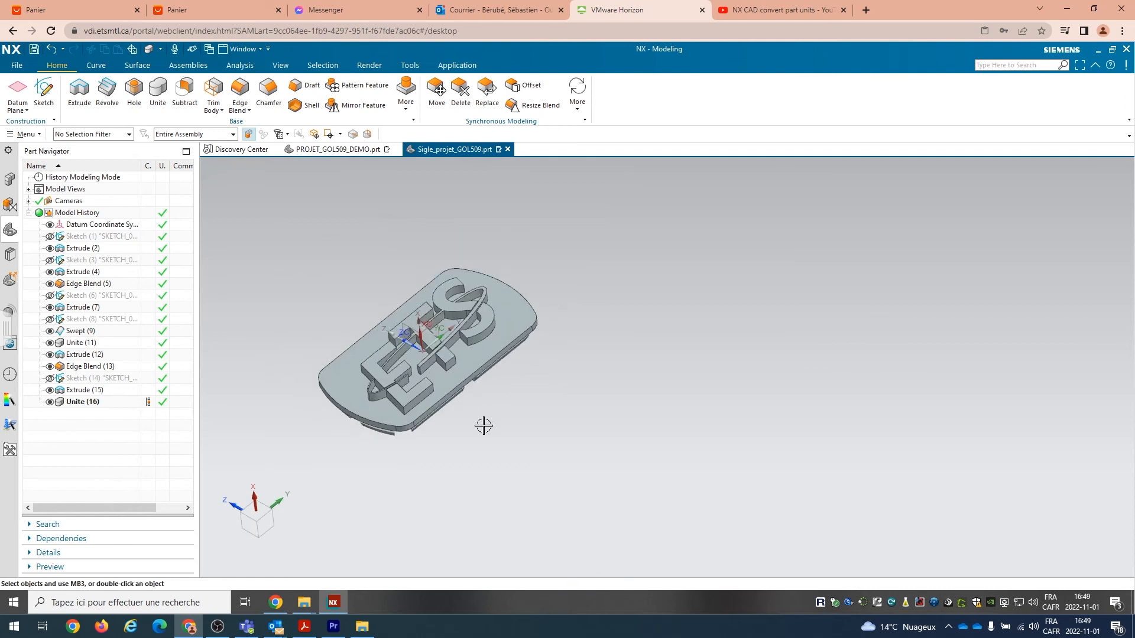
# - Set up an STL export of the united logo body with the output file type set to Binary
pyautogui.click(19, 68)
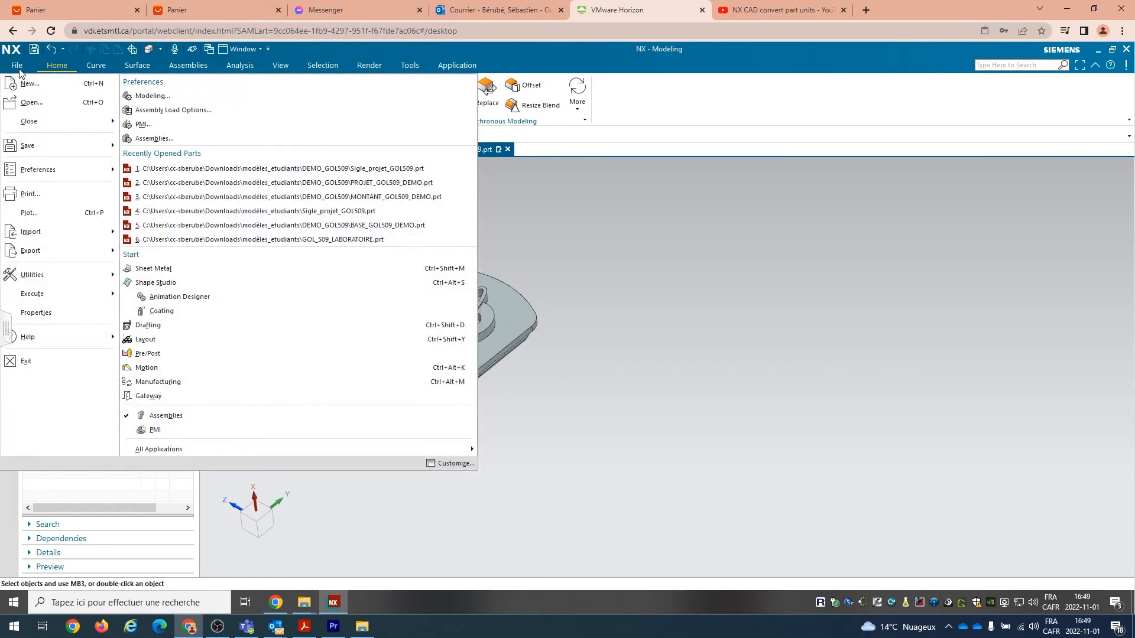
pyautogui.moveTo(55, 258)
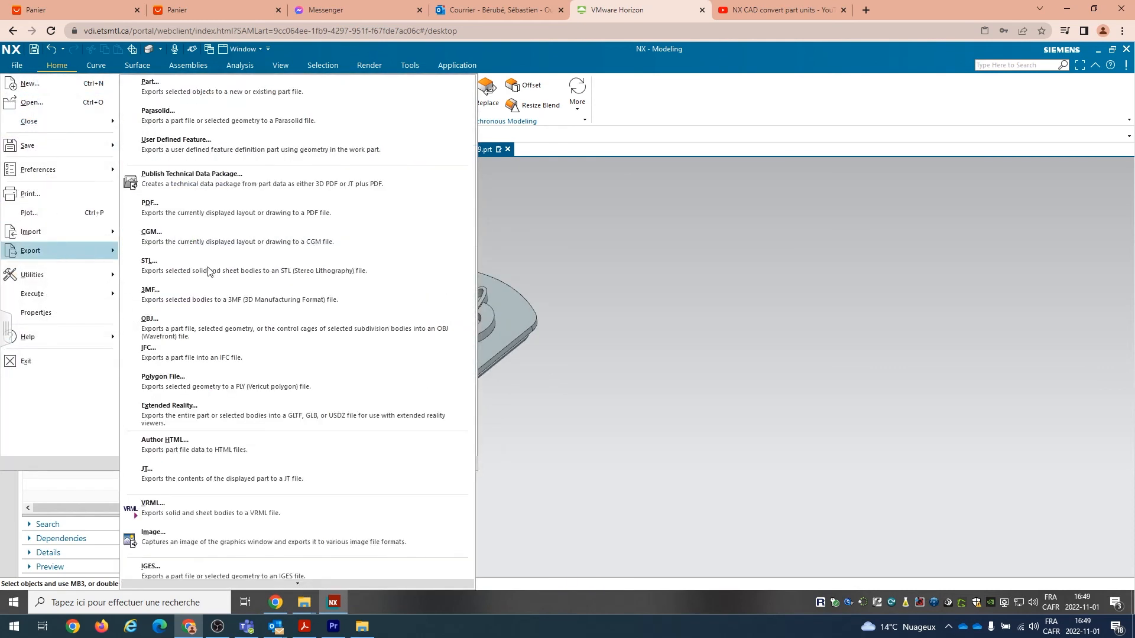
pyautogui.click(229, 267)
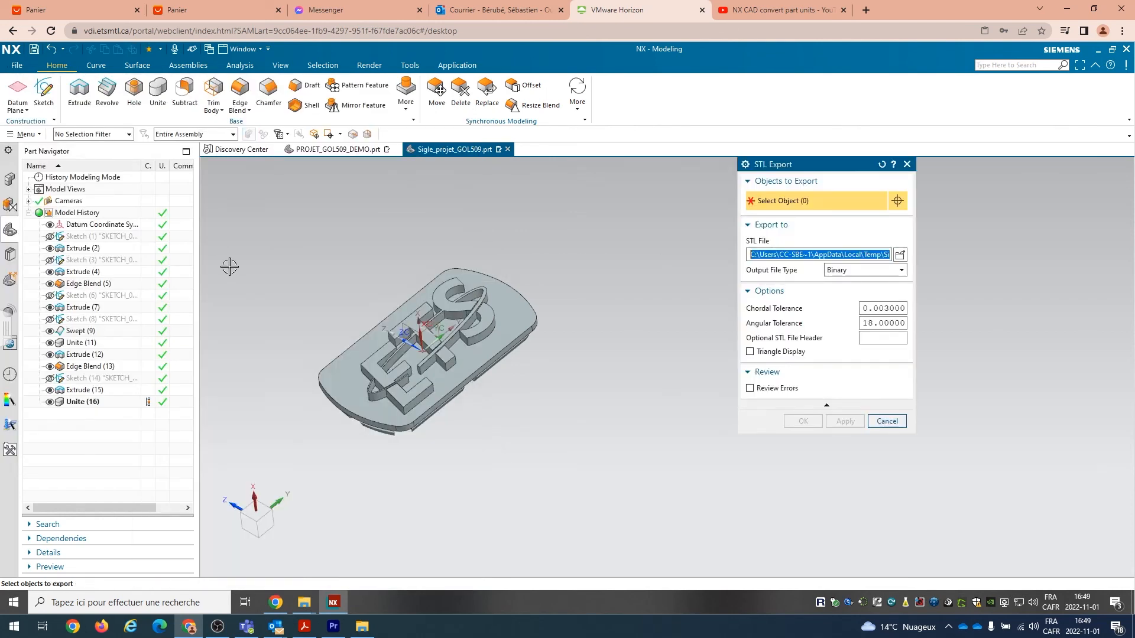
pyautogui.click(484, 321)
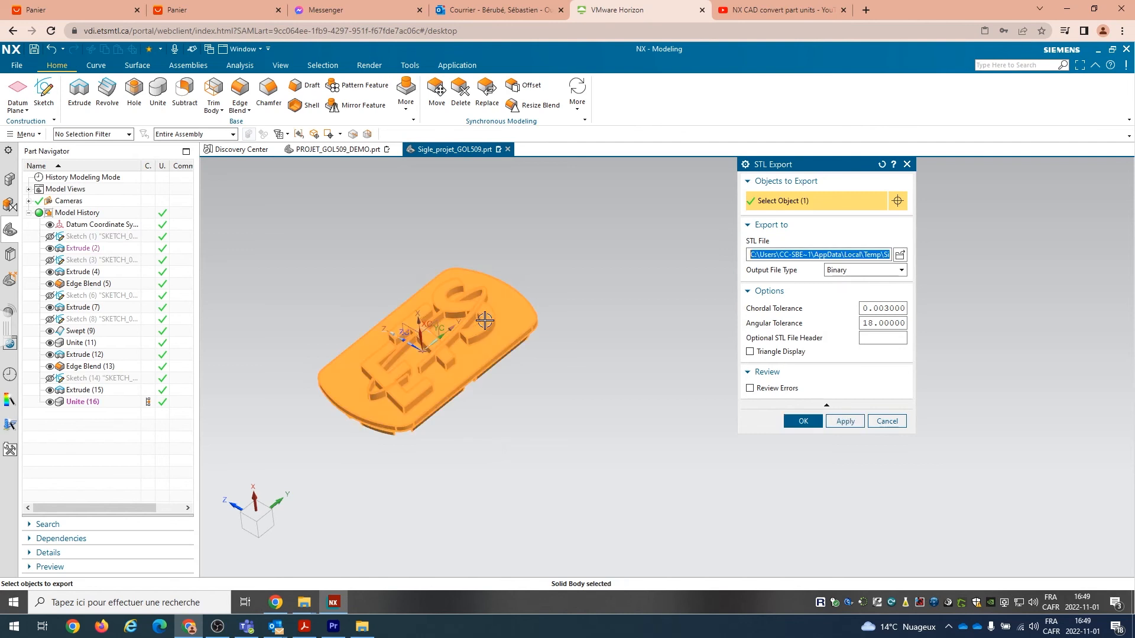
pyautogui.moveTo(512, 396); pyautogui.dragTo(499, 365, button='middle')
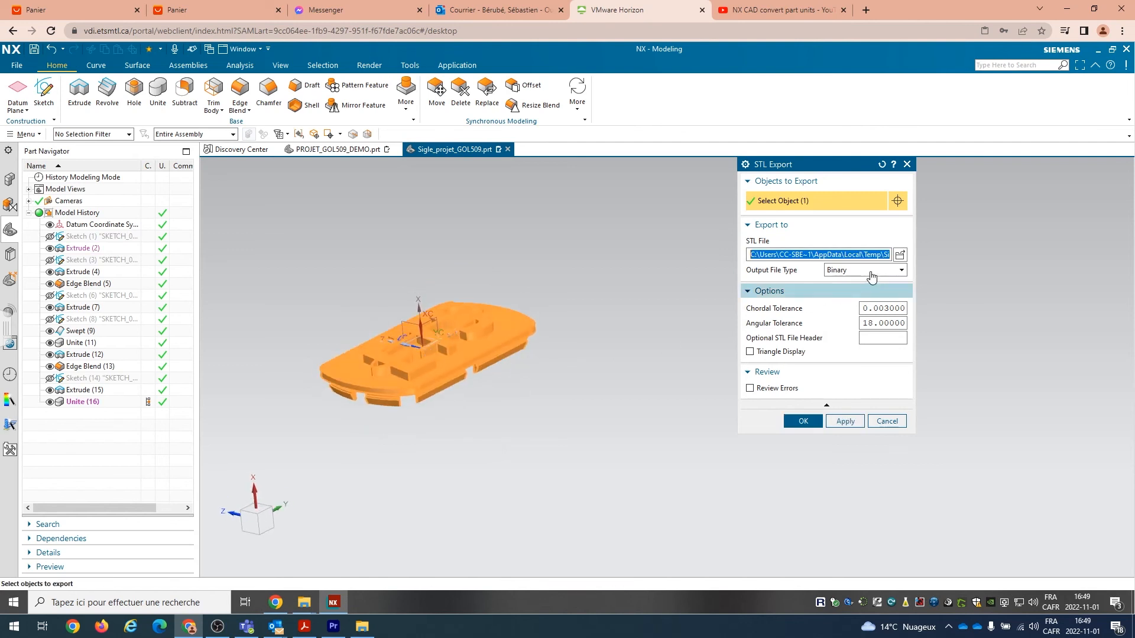
pyautogui.click(902, 271)
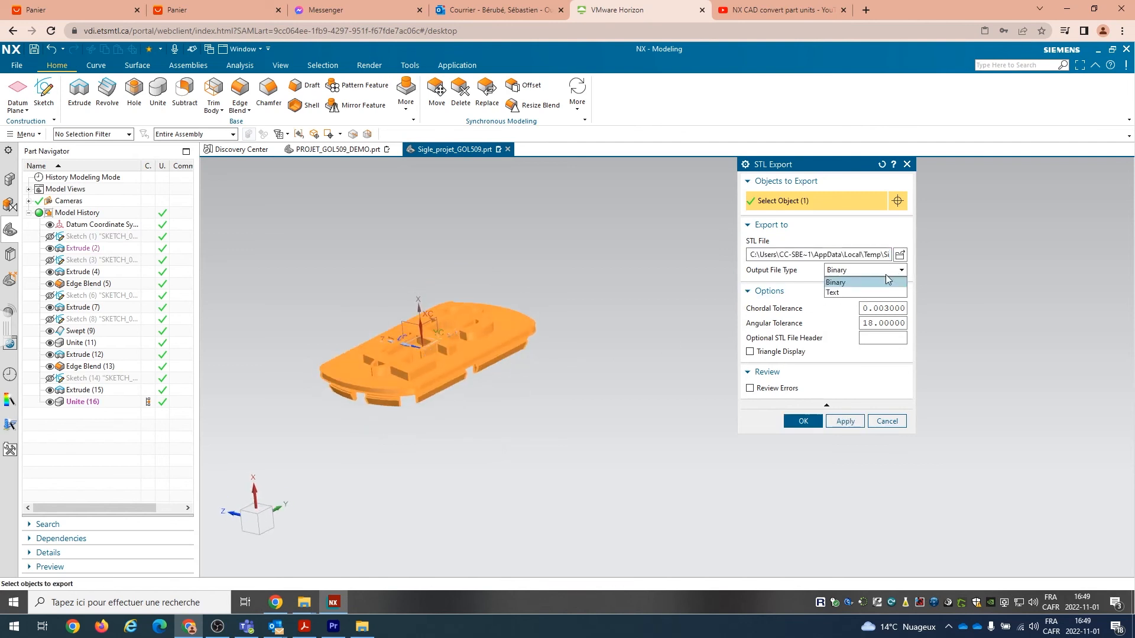
pyautogui.click(851, 282)
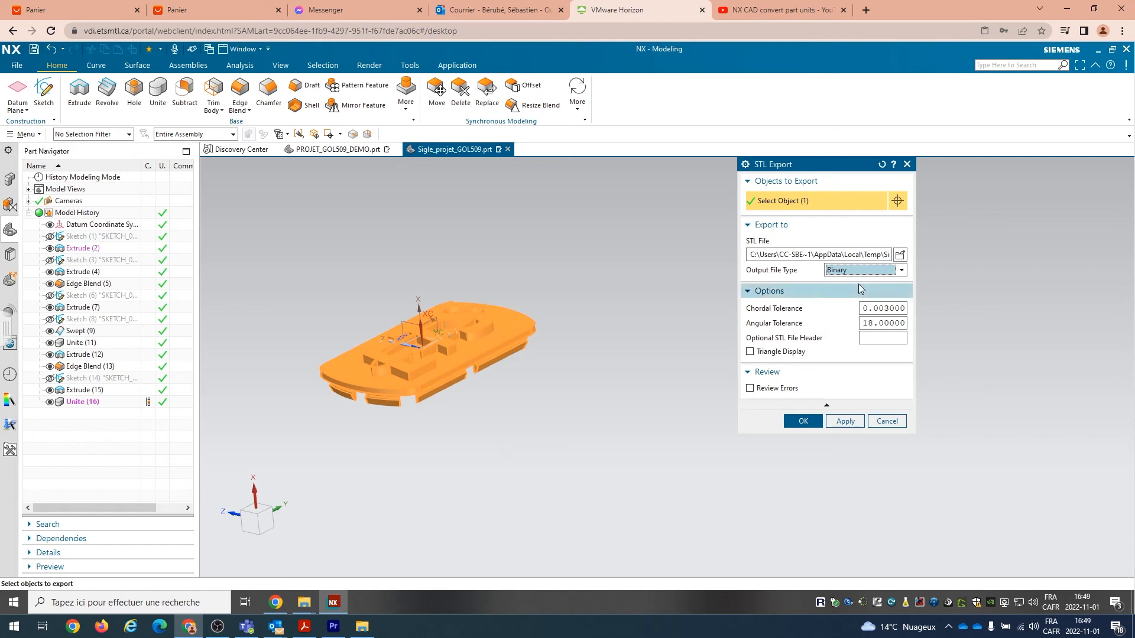
# - Turn on Triangle Display and apply the STL export, keeping its dialog open
pyautogui.click(886, 308)
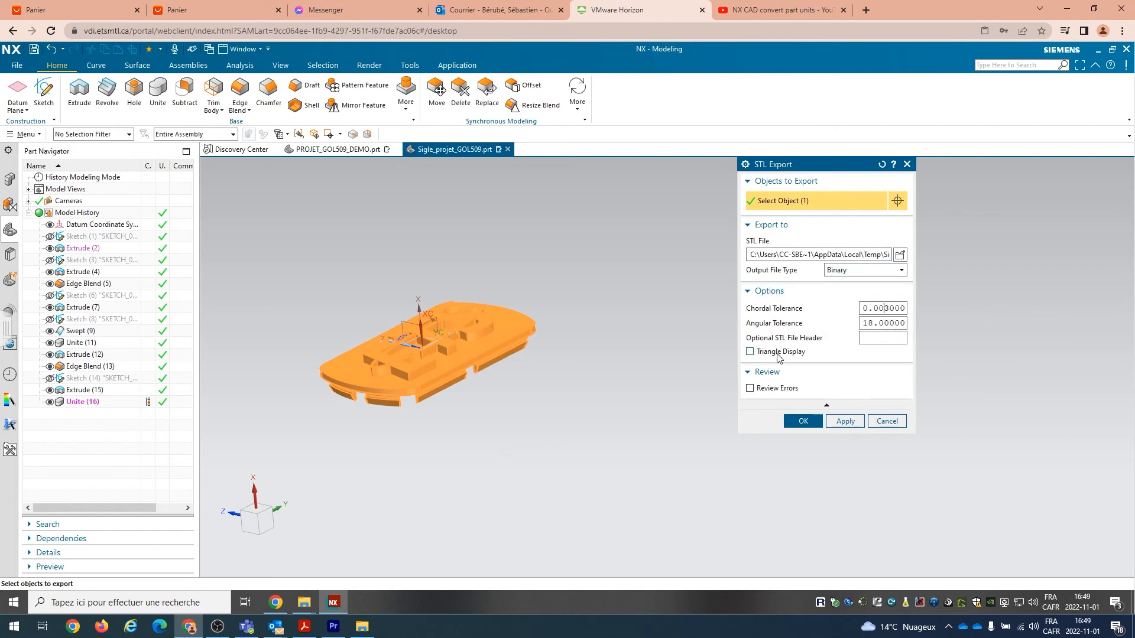
pyautogui.click(751, 354)
pyautogui.click(850, 421)
# - Examine the triangle mesh on the letters, the plate edge and the hooked rim segments
pyautogui.moveTo(581, 354)
pyautogui.mouseDown(button='middle')
pyautogui.moveTo(595, 385)
pyautogui.moveTo(572, 362)
pyautogui.moveTo(599, 381)
pyautogui.moveTo(589, 362)
pyautogui.mouseUp(button='middle')
pyautogui.scroll(5, 448, 361)
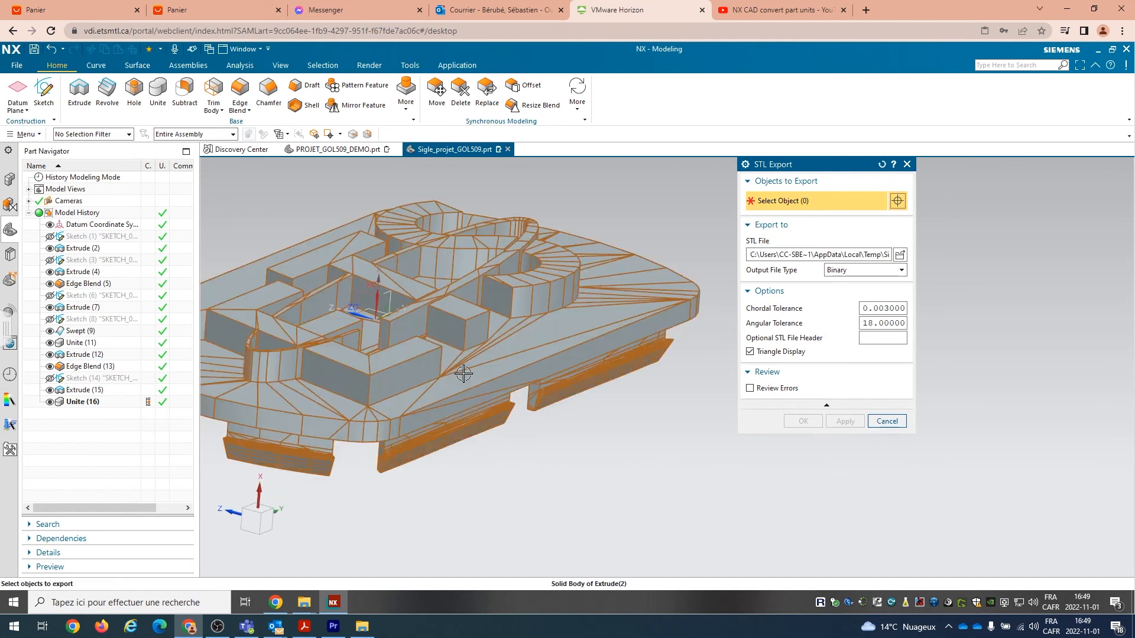
pyautogui.scroll(4, 463, 373)
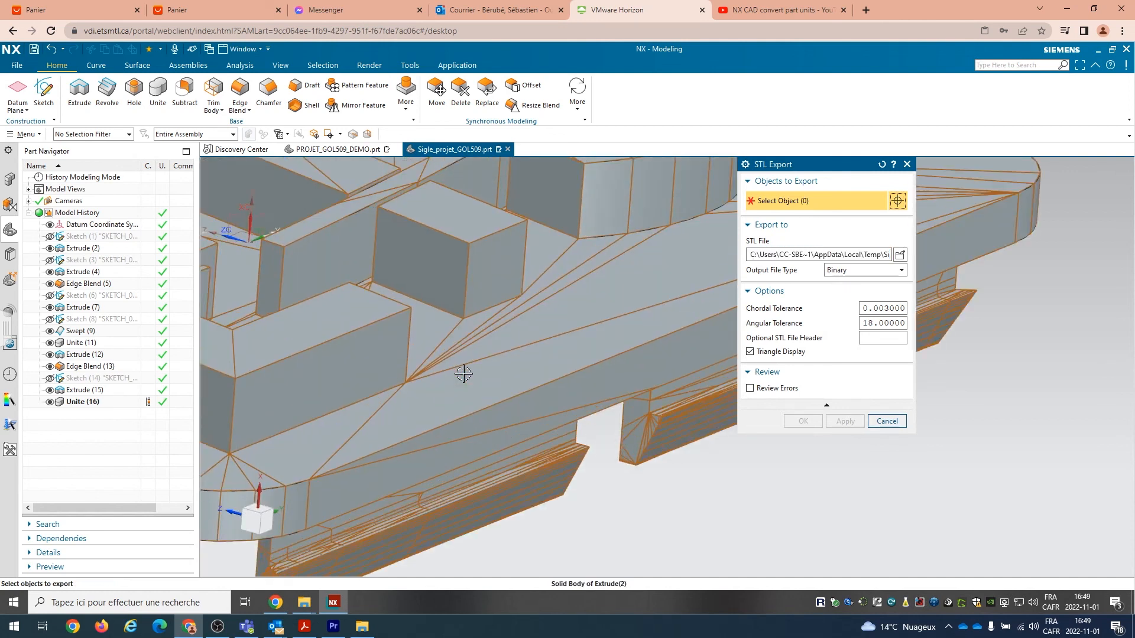
pyautogui.scroll(-5, 542, 464)
pyautogui.moveTo(534, 449)
pyautogui.mouseDown(button='middle')
pyautogui.moveTo(540, 410)
pyautogui.moveTo(552, 419)
pyautogui.moveTo(524, 445)
pyautogui.moveTo(554, 450)
pyautogui.moveTo(583, 432)
pyautogui.moveTo(550, 466)
pyautogui.moveTo(535, 447)
pyautogui.mouseUp(button='middle')
pyautogui.scroll(9, 534, 380)
pyautogui.scroll(-8, 534, 380)
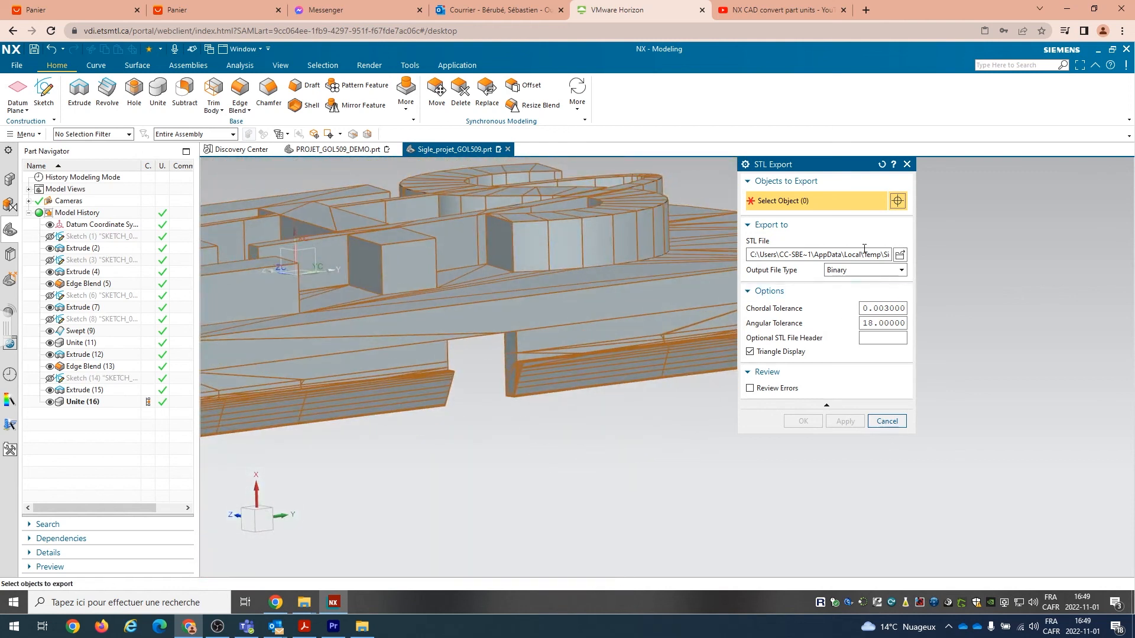
# - Set the STL output file to Sigle_projet_GOL509_STL_DEMO in the DEMO_GOL509 folder under Téléchargements, modèles_etudiants
pyautogui.moveTo(863, 251); pyautogui.dragTo(899, 254)
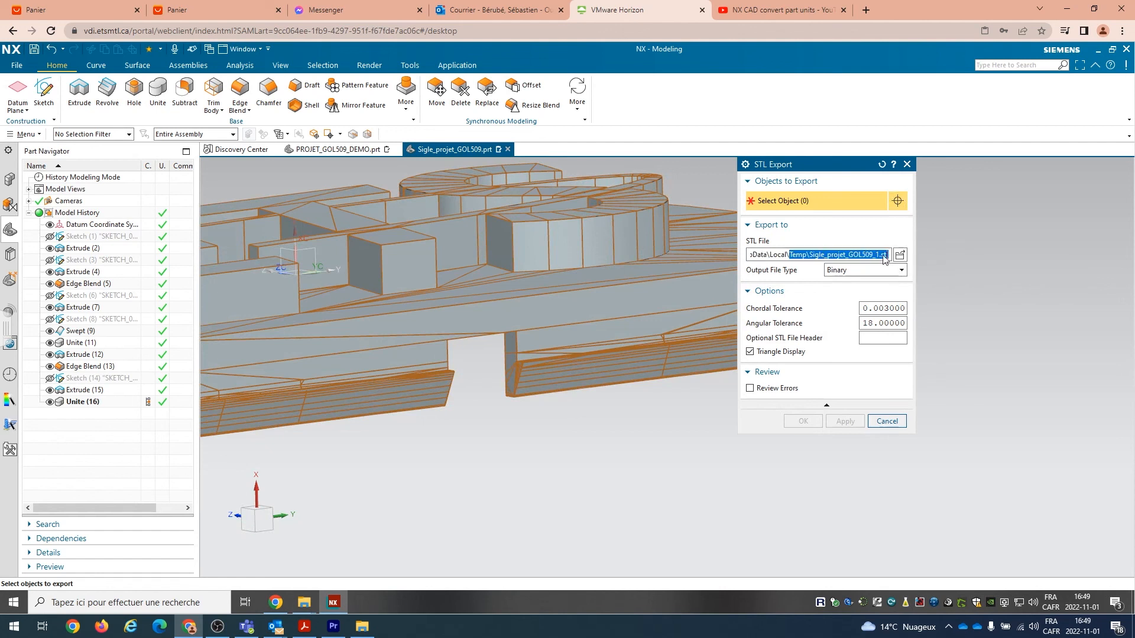
pyautogui.click(900, 255)
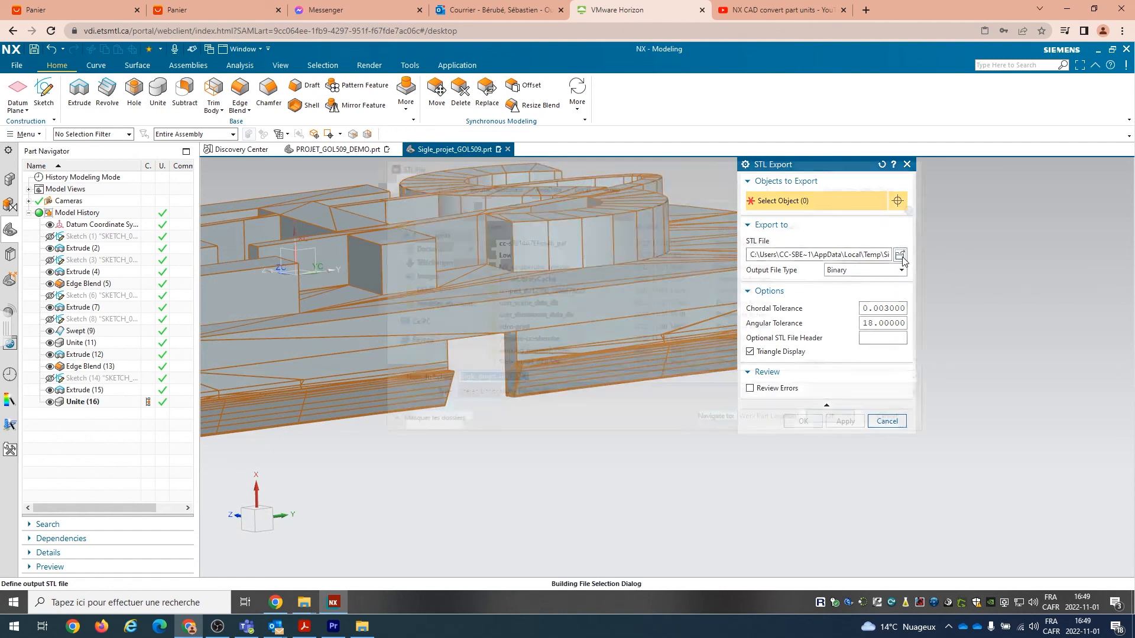
pyautogui.click(432, 261)
pyautogui.doubleClick(519, 261)
pyautogui.doubleClick(517, 241)
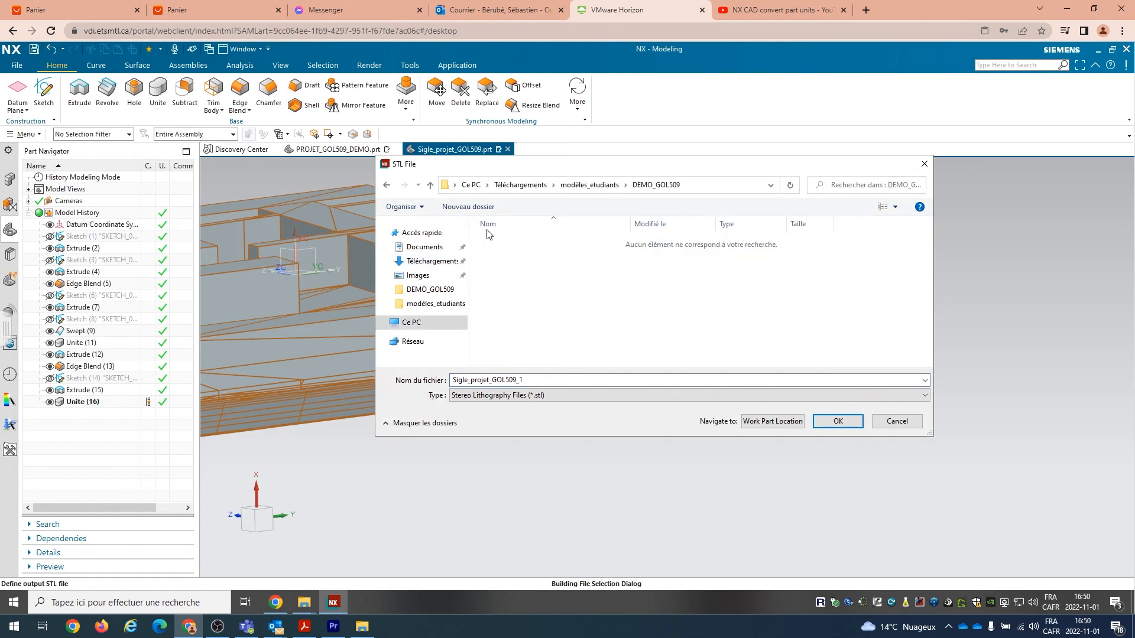
pyautogui.doubleClick(564, 380)
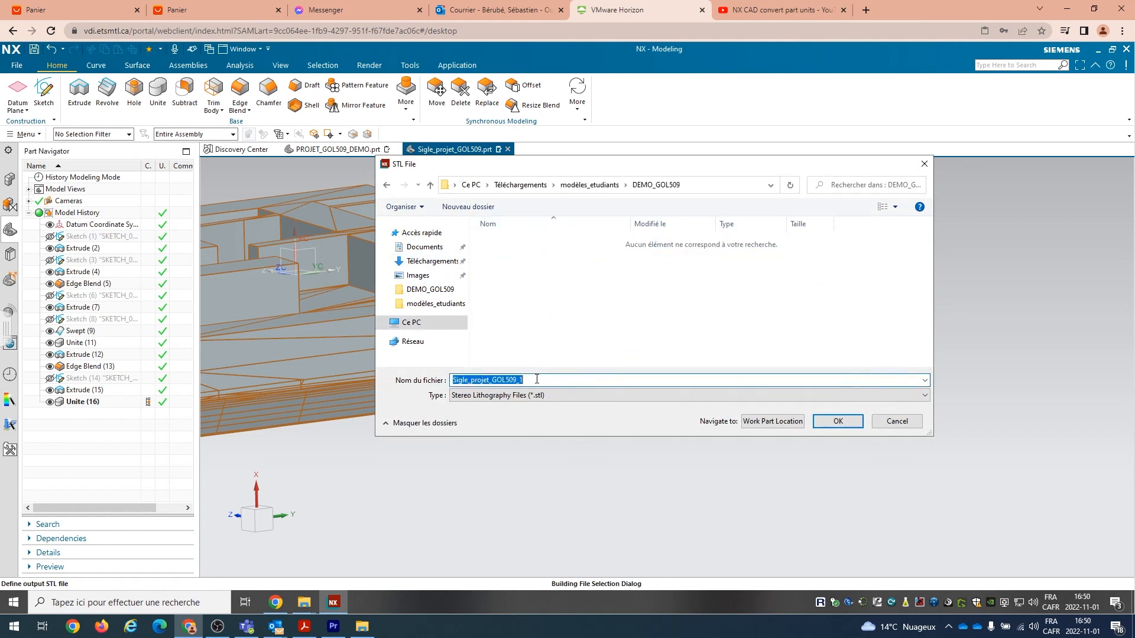
pyautogui.click(536, 379)
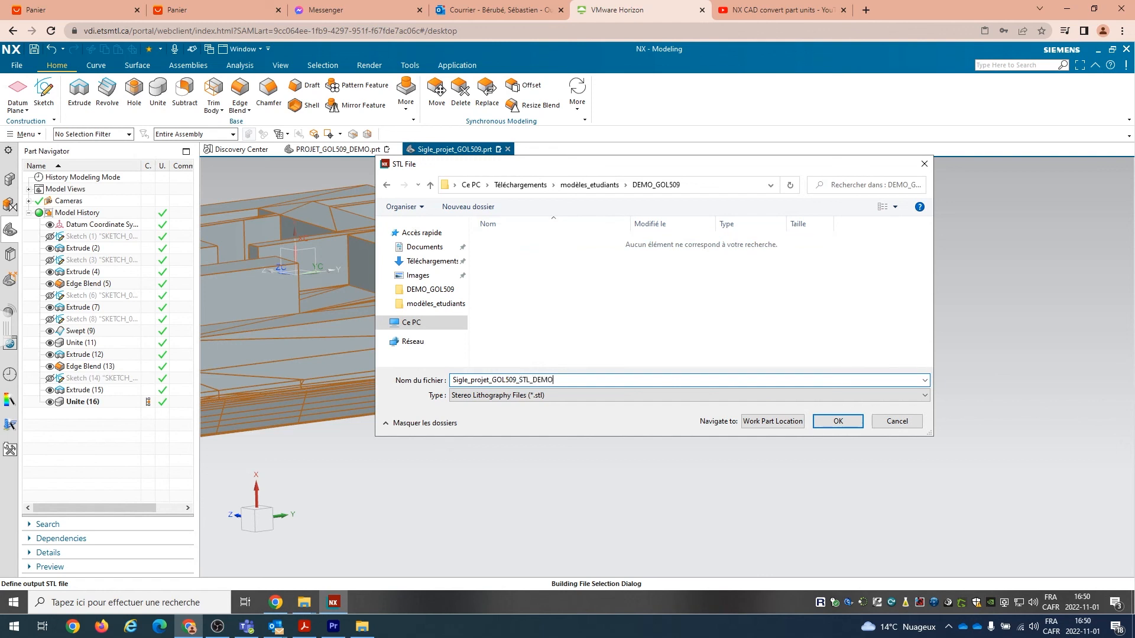
pyautogui.press('Return')
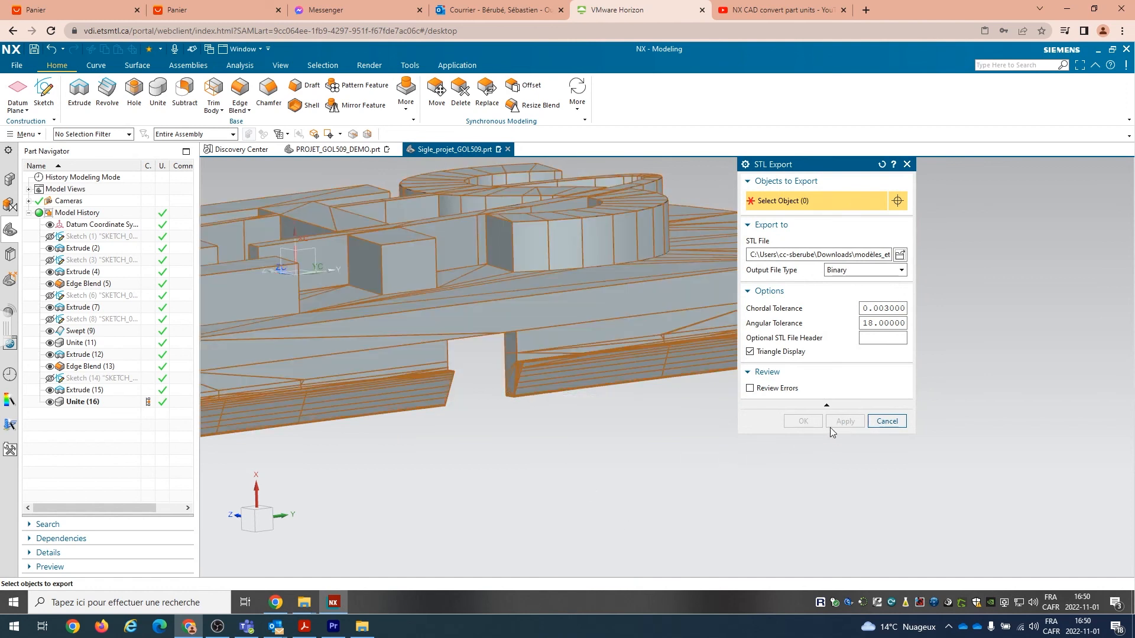
# - Export the united logo body to the newly named STL file and finish the export
pyautogui.click(644, 301)
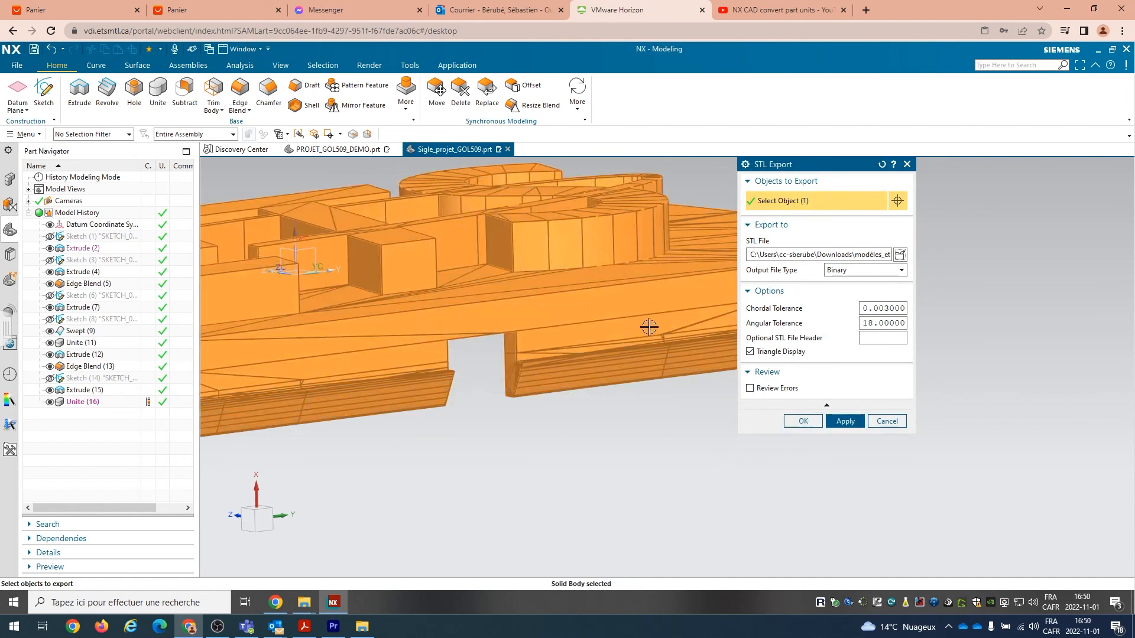
pyautogui.click(802, 421)
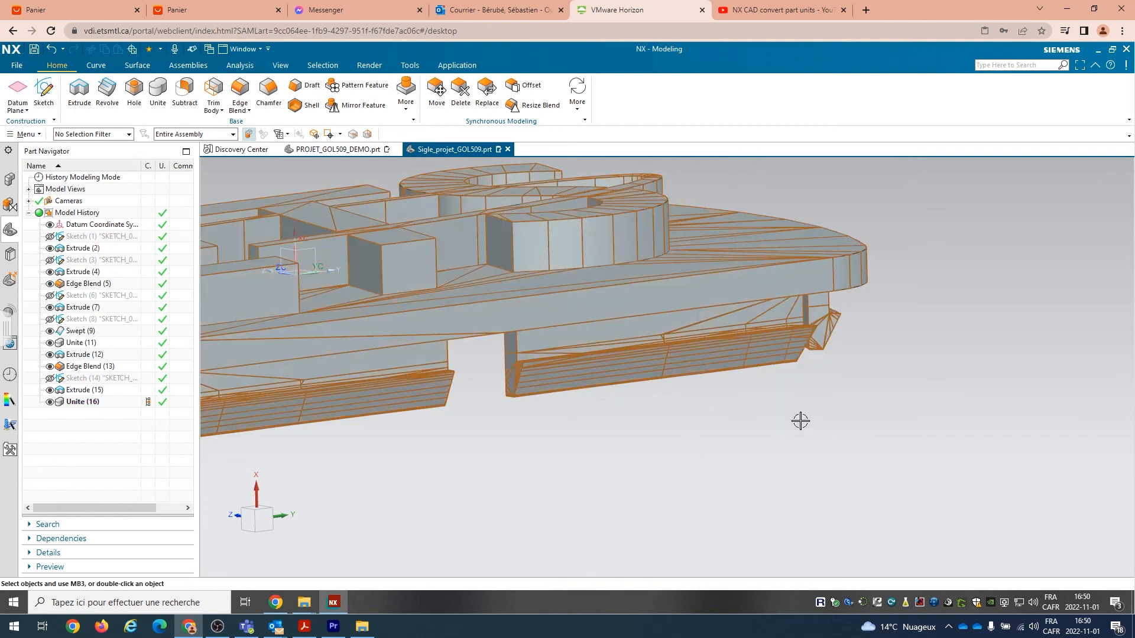
pyautogui.scroll(-4, 800, 420)
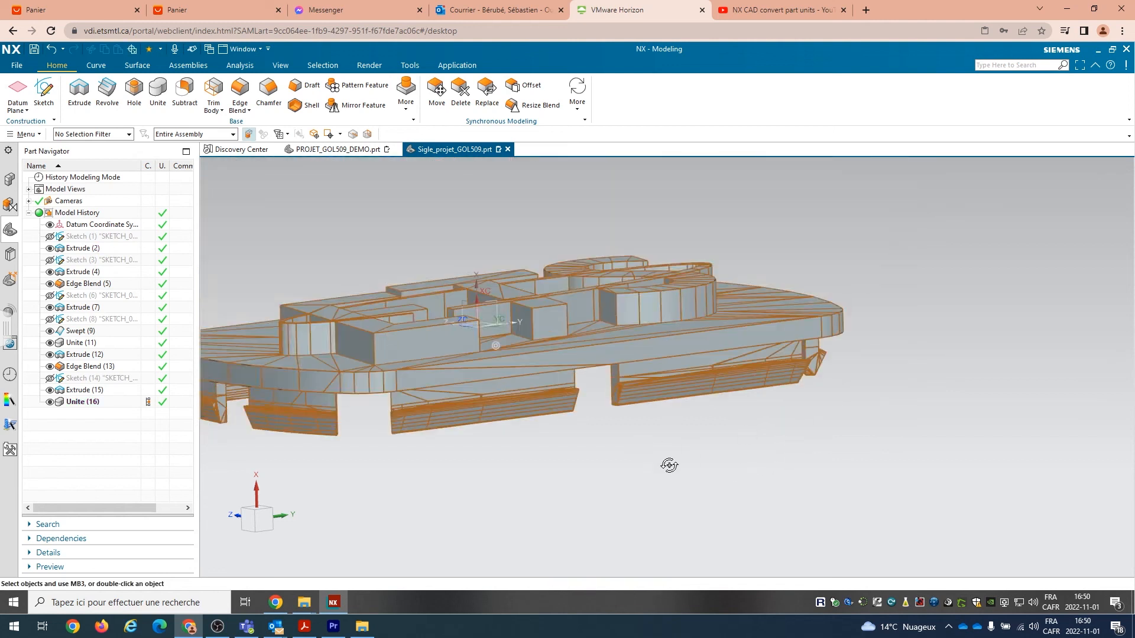